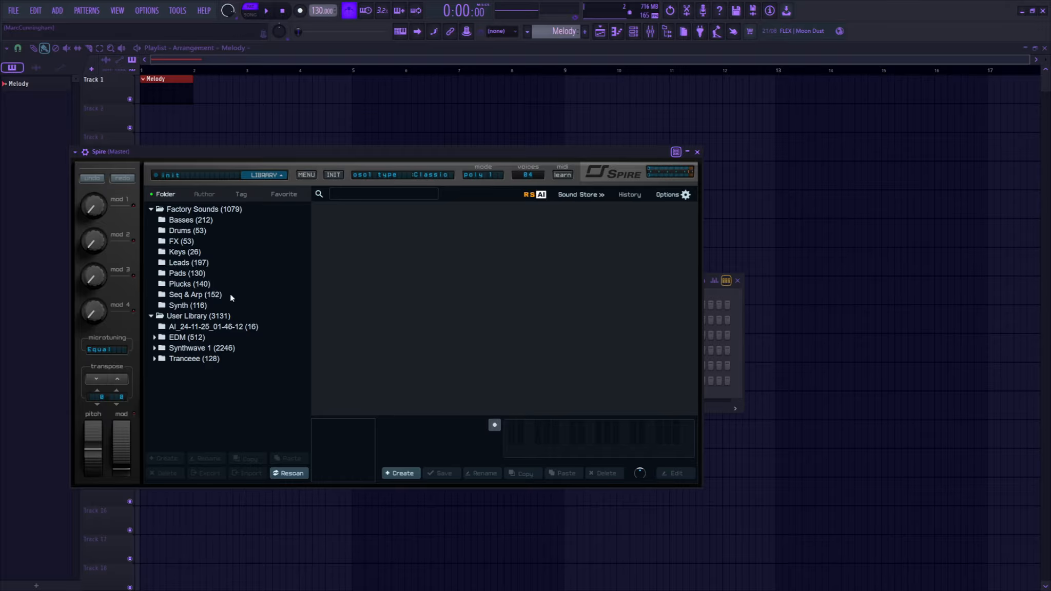
# Look through the User Library and its AI_24-11-25_01-46-12 and EDM preset folders.
pyautogui.click(193, 328)
pyautogui.click(207, 317)
pyautogui.click(207, 327)
pyautogui.click(202, 339)
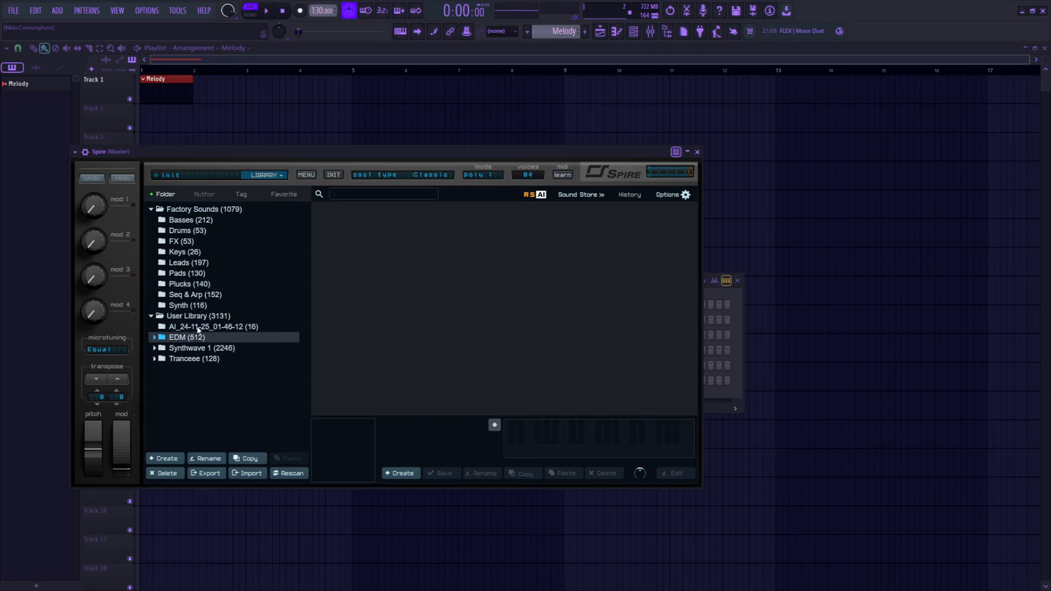
pyautogui.click(196, 317)
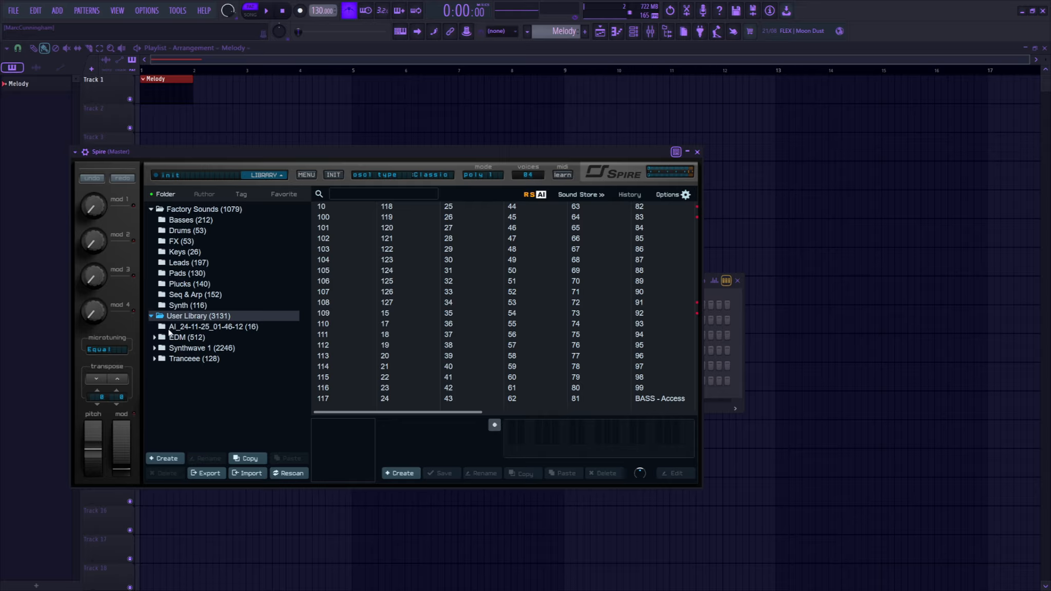
# Expand the nested synthwave preset folders from Synthwave 1 through synthwave 7.
pyautogui.click(181, 349)
pyautogui.click(155, 348)
pyautogui.click(157, 358)
pyautogui.click(158, 390)
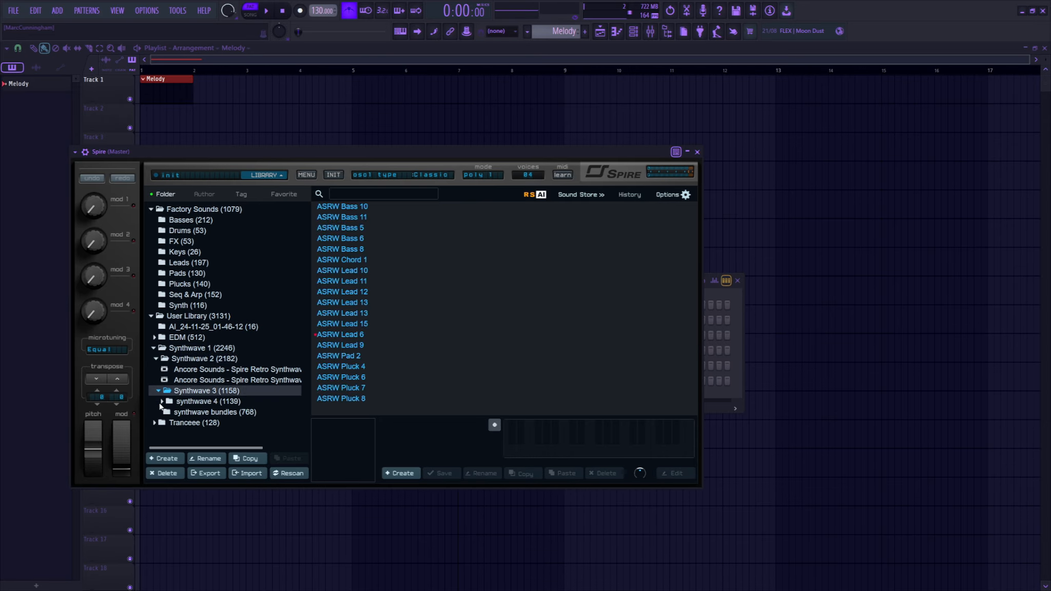
pyautogui.click(162, 401)
pyautogui.click(163, 413)
pyautogui.click(166, 423)
pyautogui.click(168, 433)
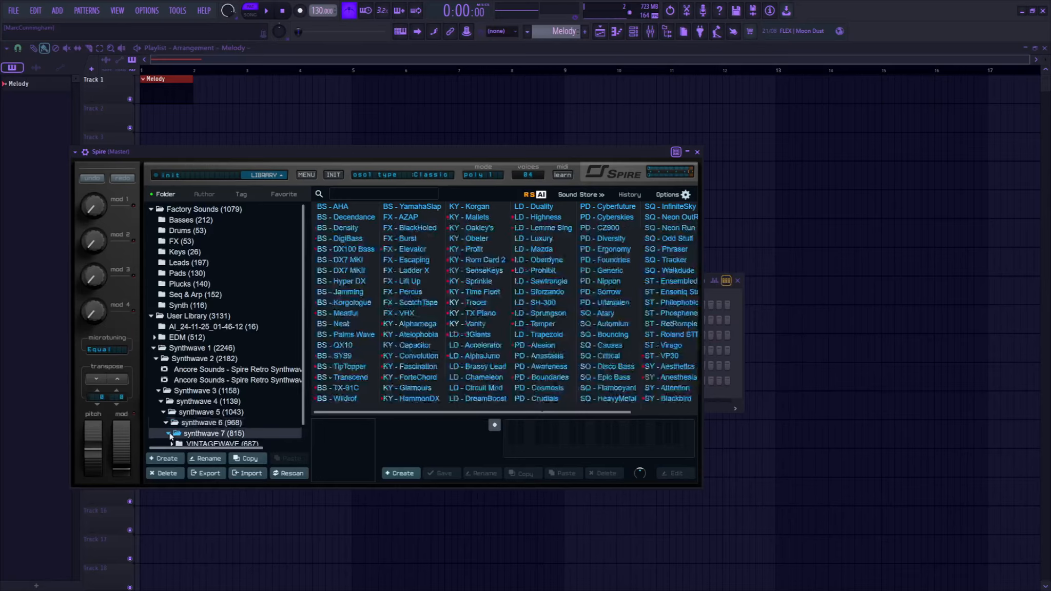
# Expand the VINTAGEWAVE folder and examine the presets in its Ancore Sounds banks.
pyautogui.scroll(-4, 214, 357)
pyautogui.click(170, 420)
pyautogui.scroll(-1, 220, 404)
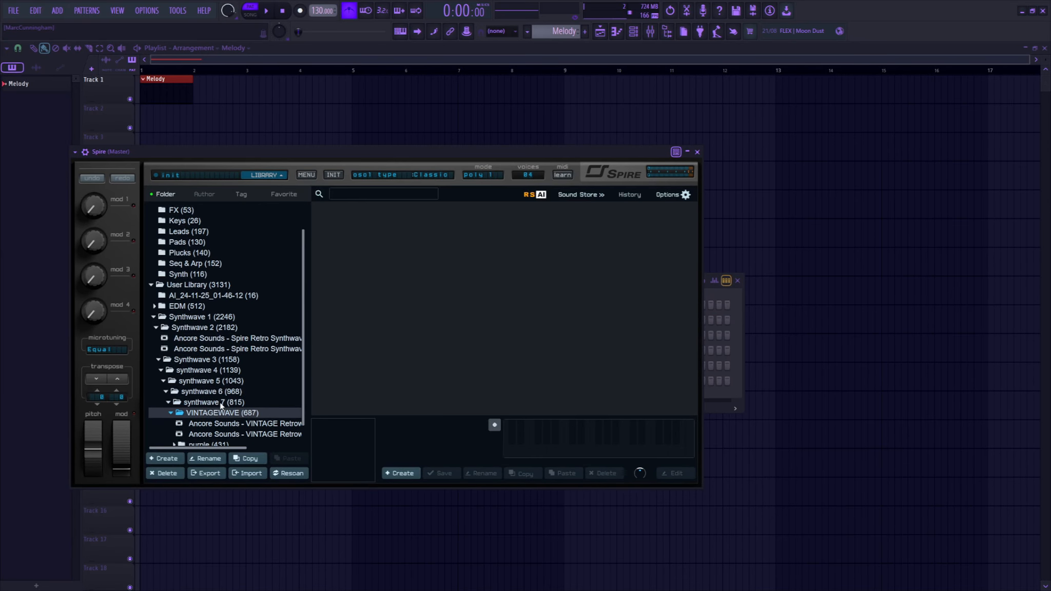
pyautogui.scroll(-1, 221, 406)
pyautogui.click(216, 399)
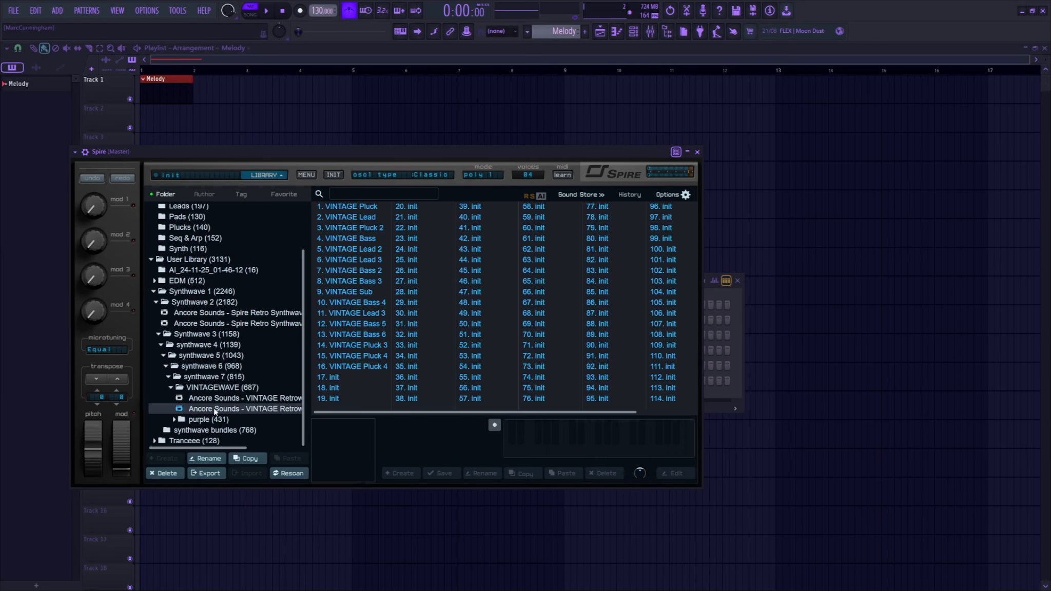
pyautogui.click(213, 389)
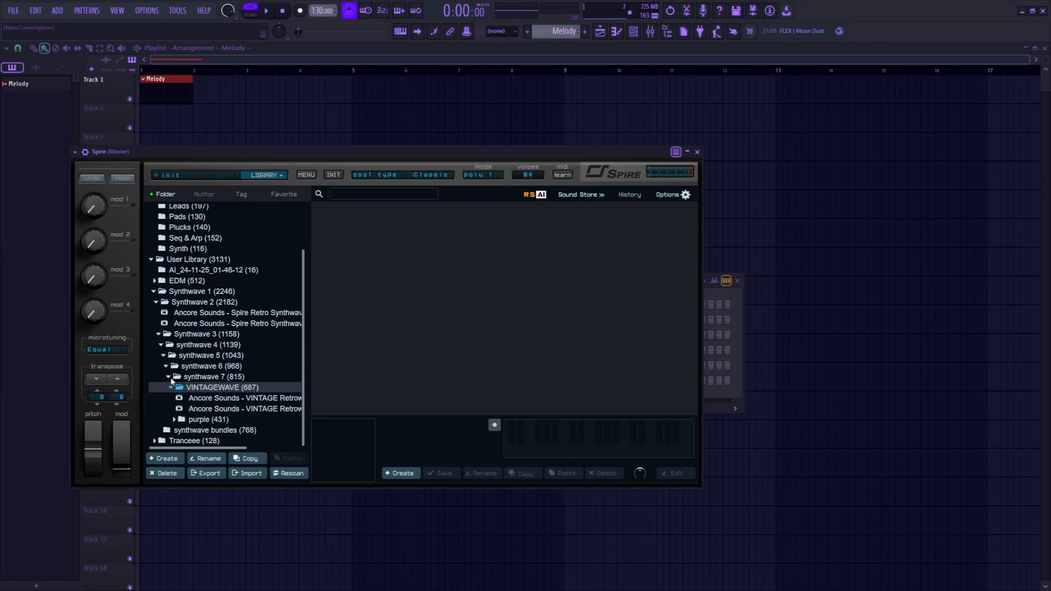
# Collapse synthwave 7 and look through the presets in folders synthwave 6, 5, 4 and 3, collapsing synthwave 4 as well.
pyautogui.click(170, 378)
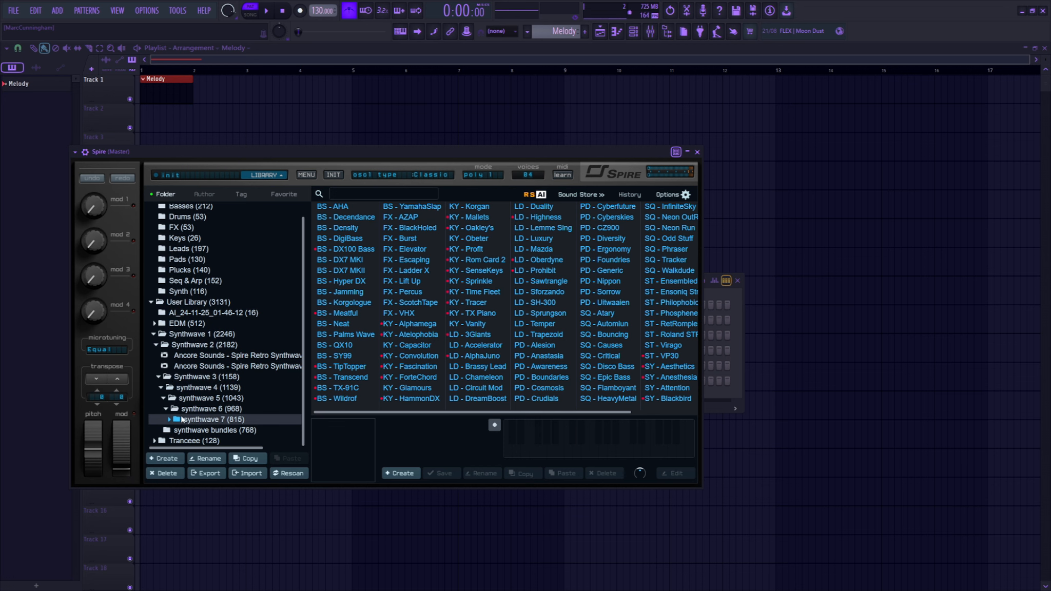
pyautogui.click(165, 410)
pyautogui.click(166, 421)
pyautogui.scroll(-2, 180, 394)
pyautogui.scroll(-1, 179, 394)
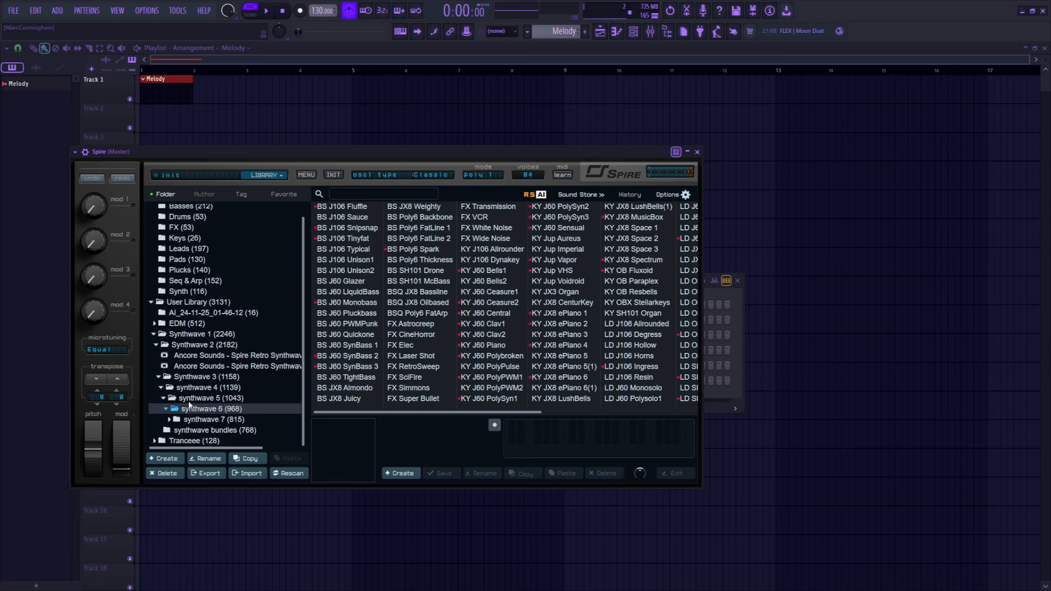
pyautogui.click(165, 410)
pyautogui.click(166, 422)
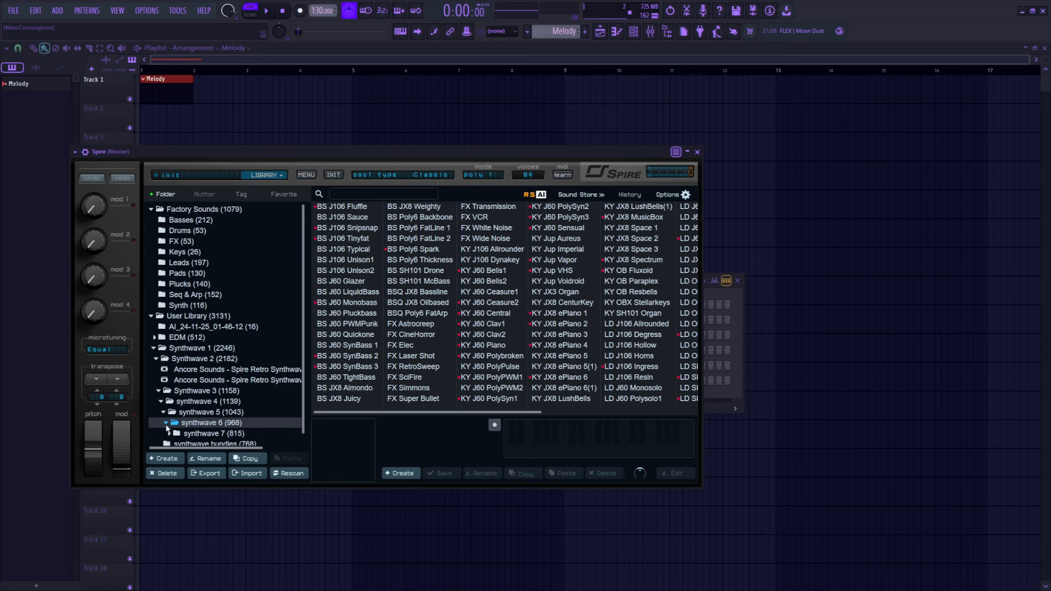
pyautogui.scroll(-2, 199, 381)
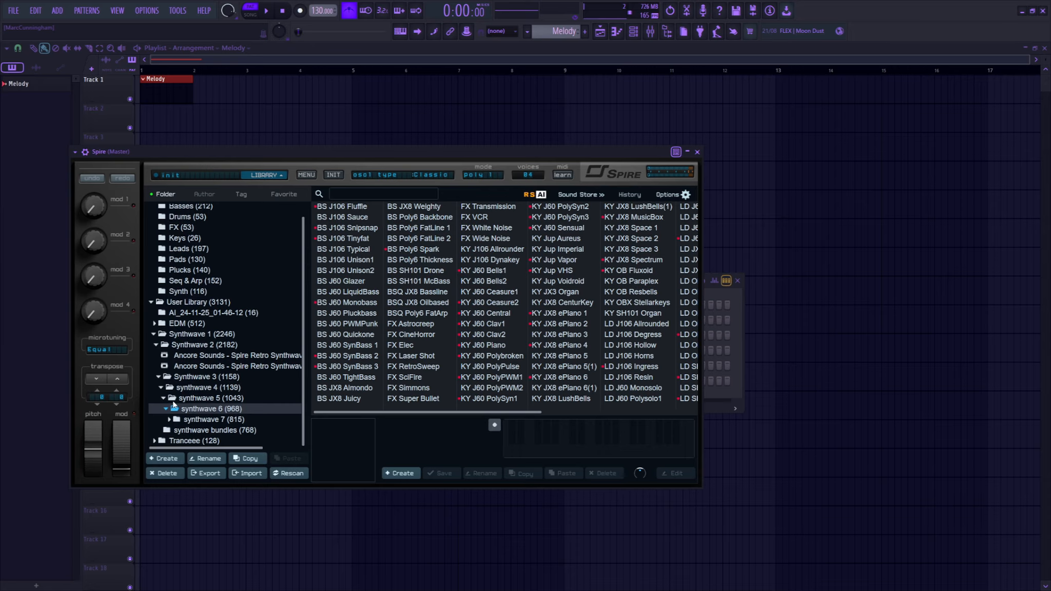
pyautogui.click(209, 398)
pyautogui.click(182, 388)
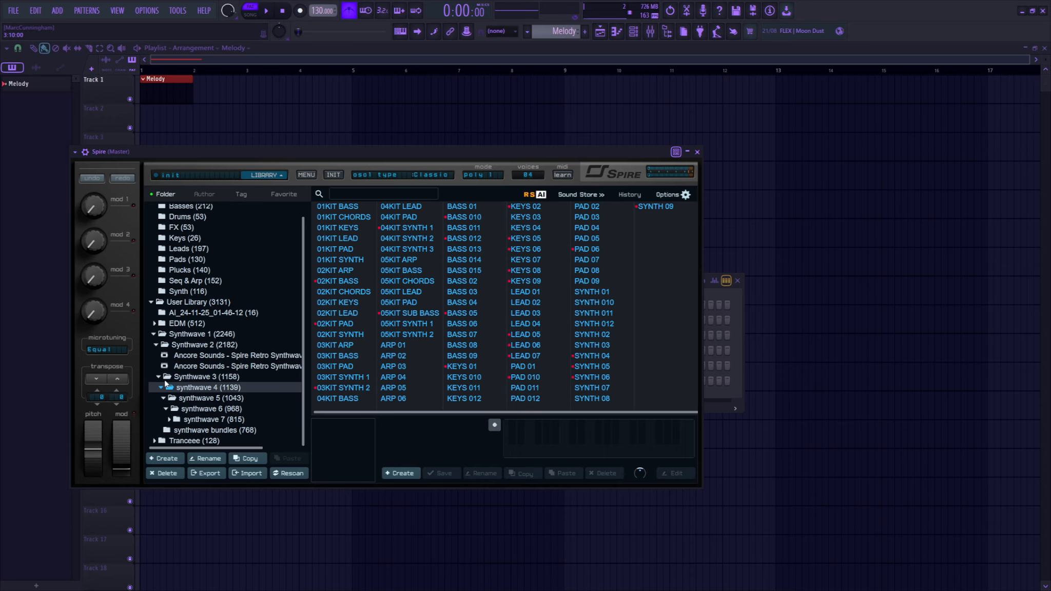
pyautogui.click(165, 381)
pyautogui.click(163, 392)
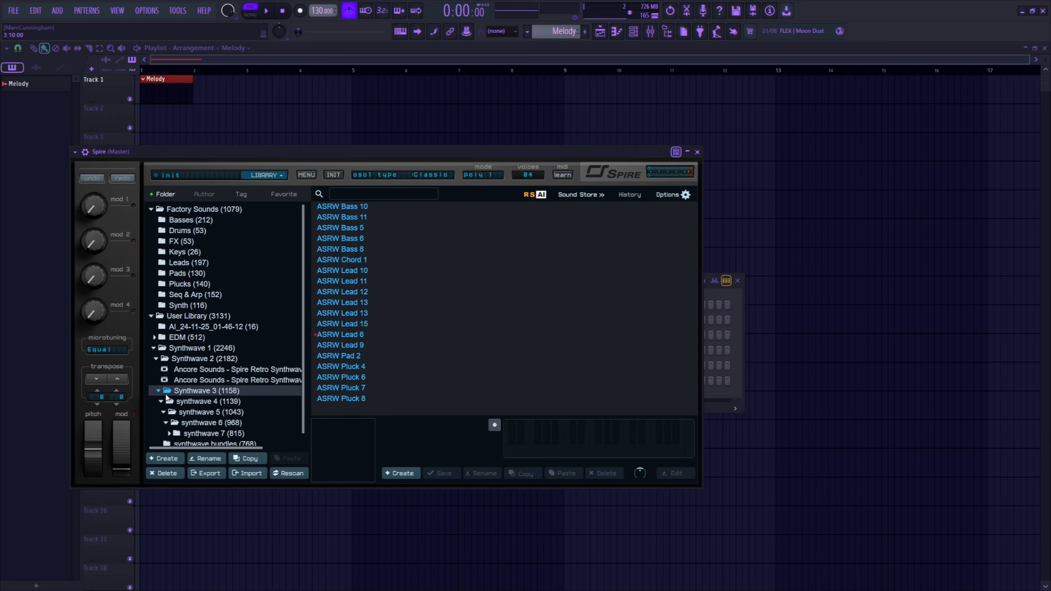
pyautogui.click(172, 402)
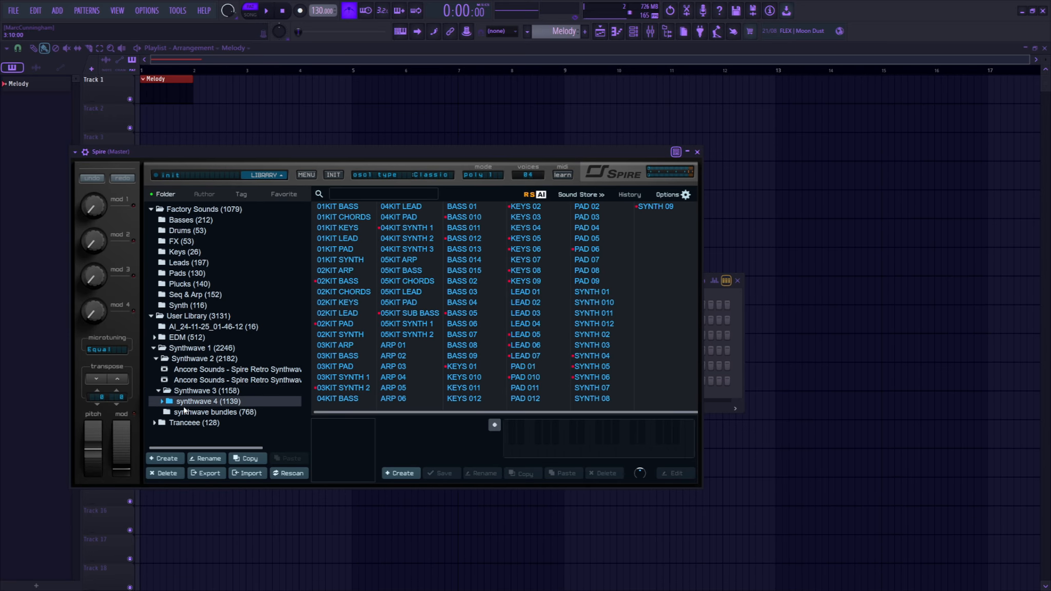
# Load the SYN - Movies preset from the fifth Freshly Squeezed Samples bank in synthwave bundles and close the instrument.
pyautogui.click(166, 414)
pyautogui.scroll(-2, 215, 402)
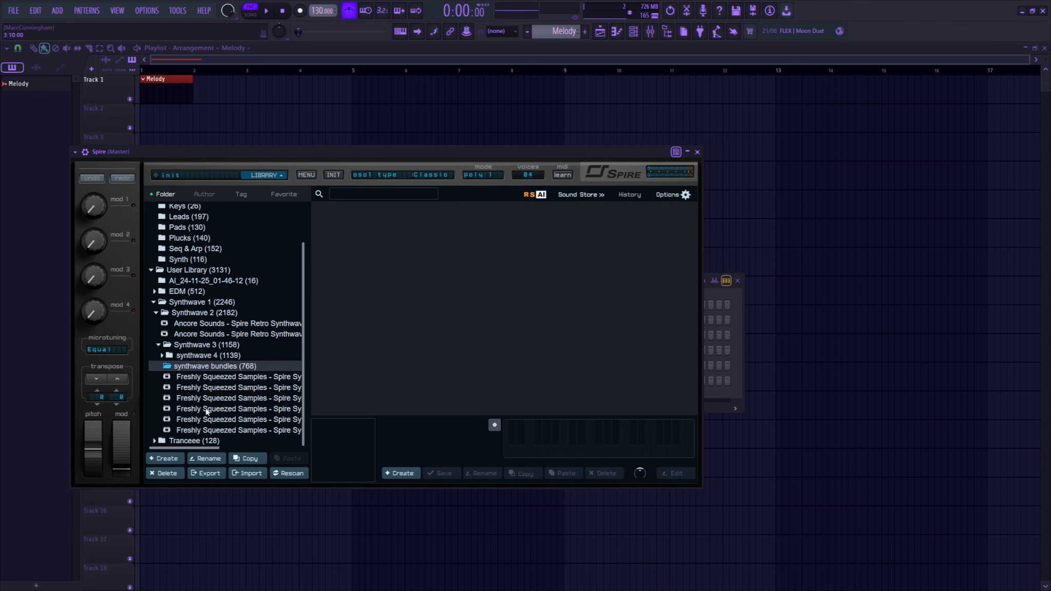
pyautogui.click(241, 420)
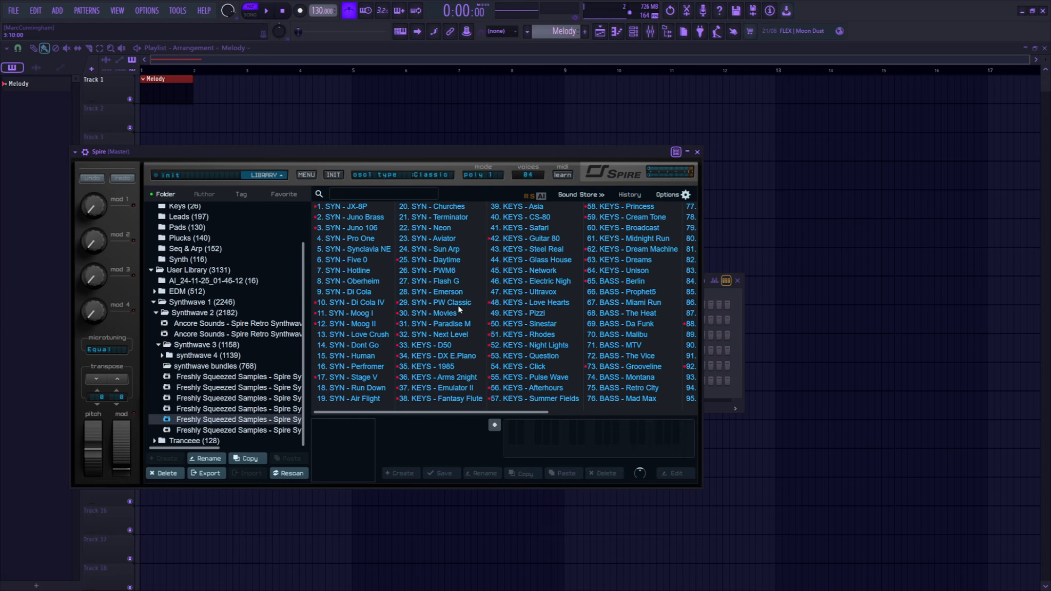
pyautogui.click(442, 313)
pyautogui.click(697, 152)
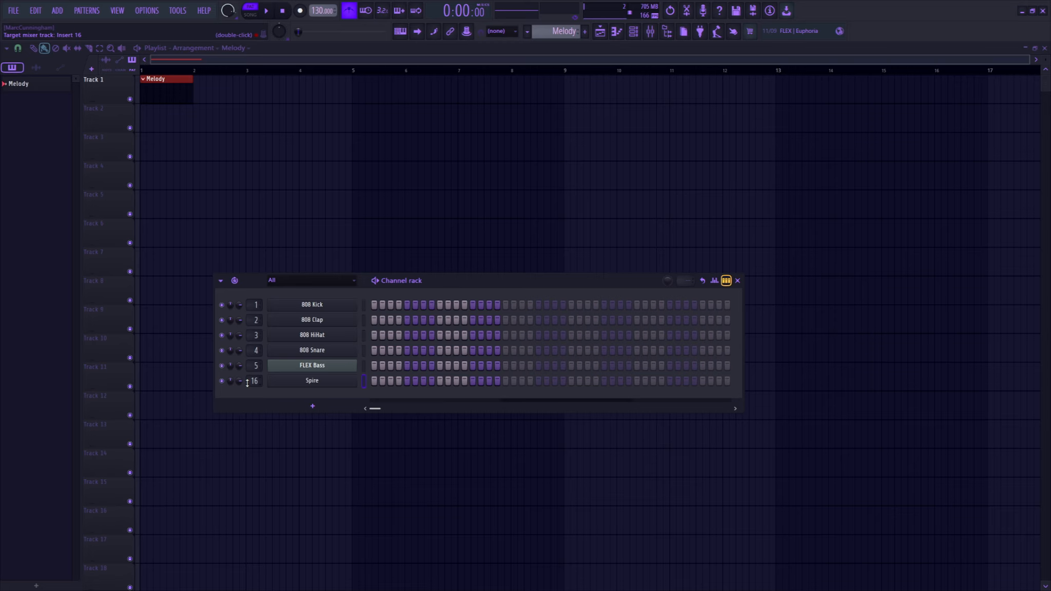
# Route the Spire channel to mixer insert 14 and set the project tempo to 120.
pyautogui.scroll(-2, 249, 382)
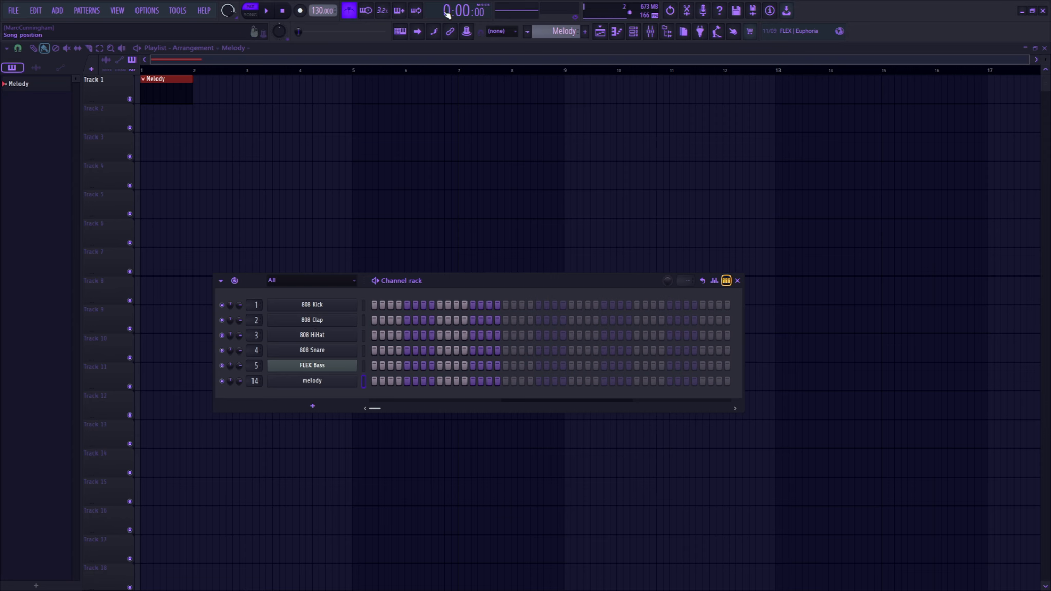
pyautogui.moveTo(322, 10); pyautogui.dragTo(319, 10)
pyautogui.moveTo(320, 10); pyautogui.dragTo(320, 12)
# Open the melody channel's piano roll for the Melody pattern.
pyautogui.click(392, 384)
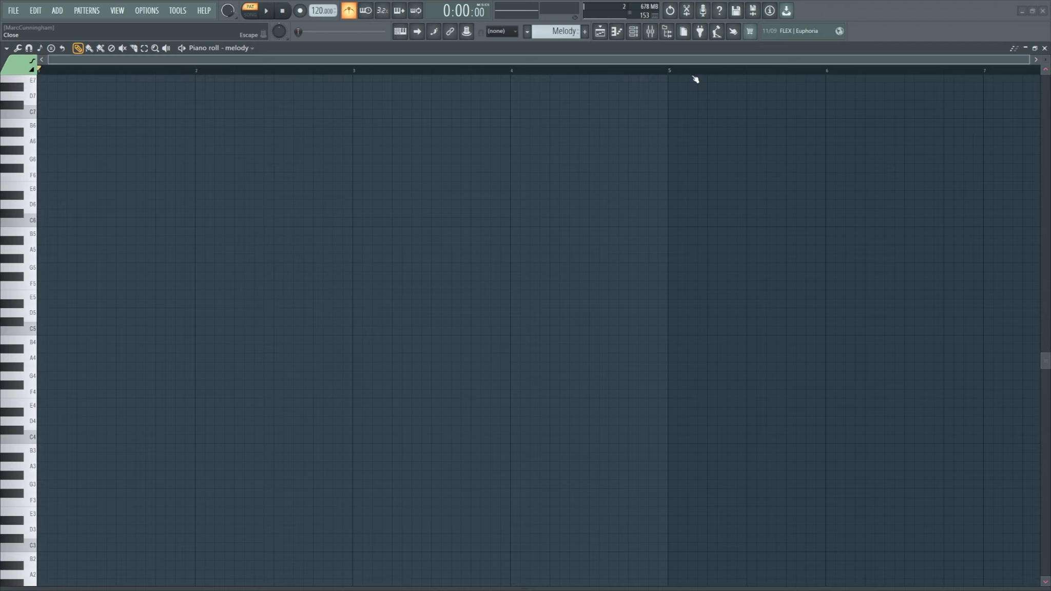
pyautogui.scroll(5, 51, 293)
pyautogui.scroll(-2, 56, 296)
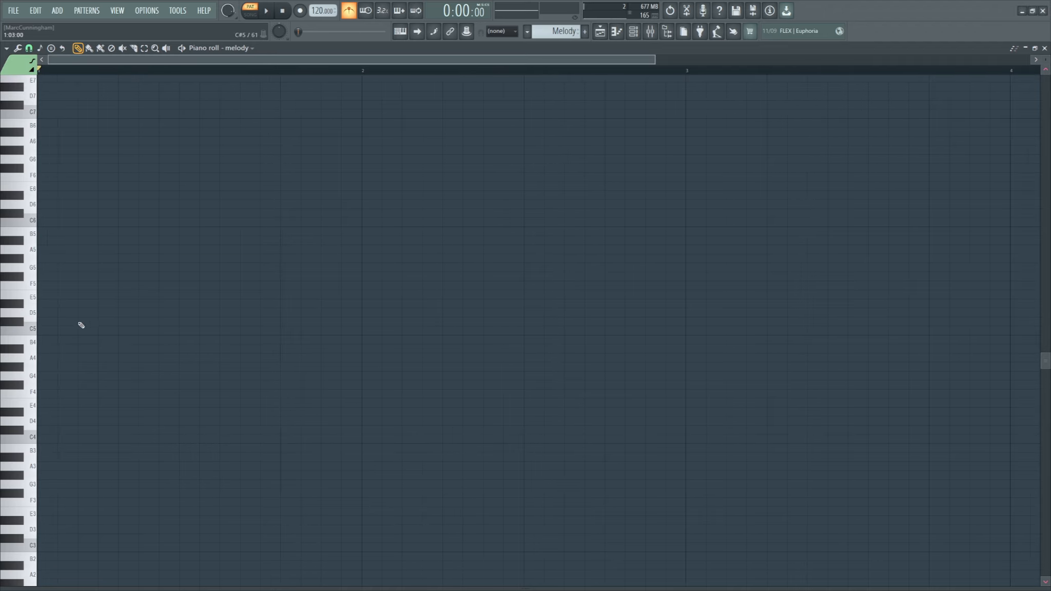
pyautogui.click(43, 360)
pyautogui.moveTo(71, 359); pyautogui.dragTo(30, 292)
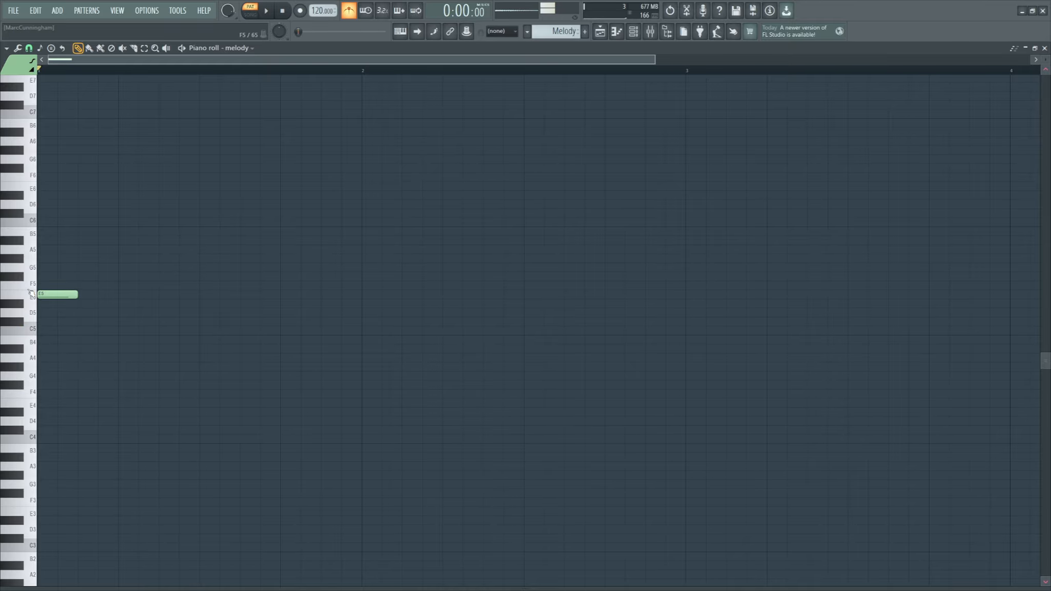
pyautogui.rightClick(62, 294)
# Place a short A5 note at the very start of bar 1 in the Melody pattern.
pyautogui.scroll(3, 47, 345)
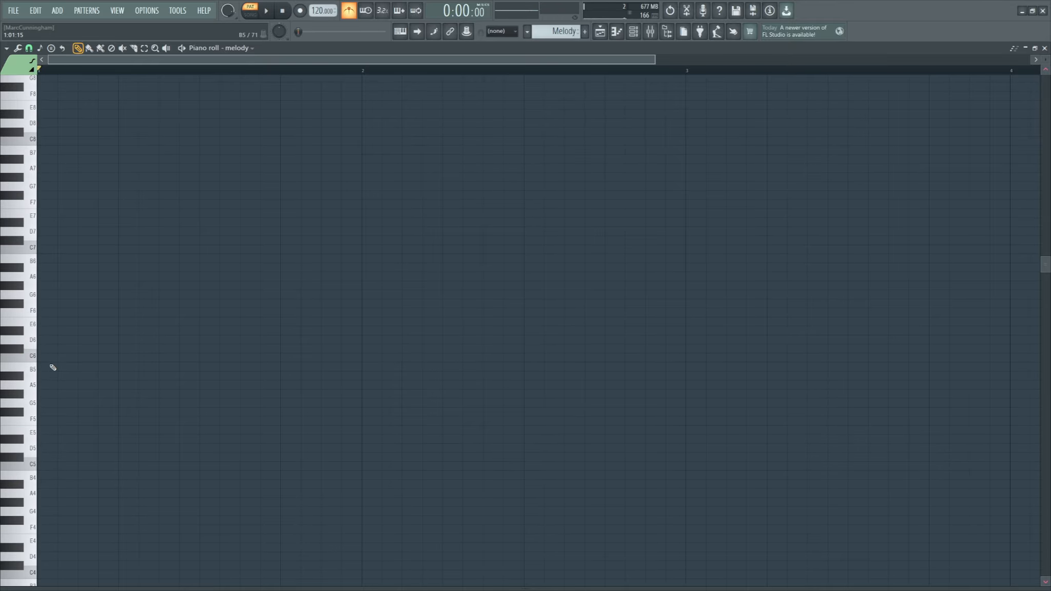
pyautogui.scroll(-1, 51, 364)
pyautogui.moveTo(41, 349)
pyautogui.mouseDown()
pyautogui.moveTo(45, 364)
pyautogui.moveTo(57, 328)
pyautogui.mouseUp()
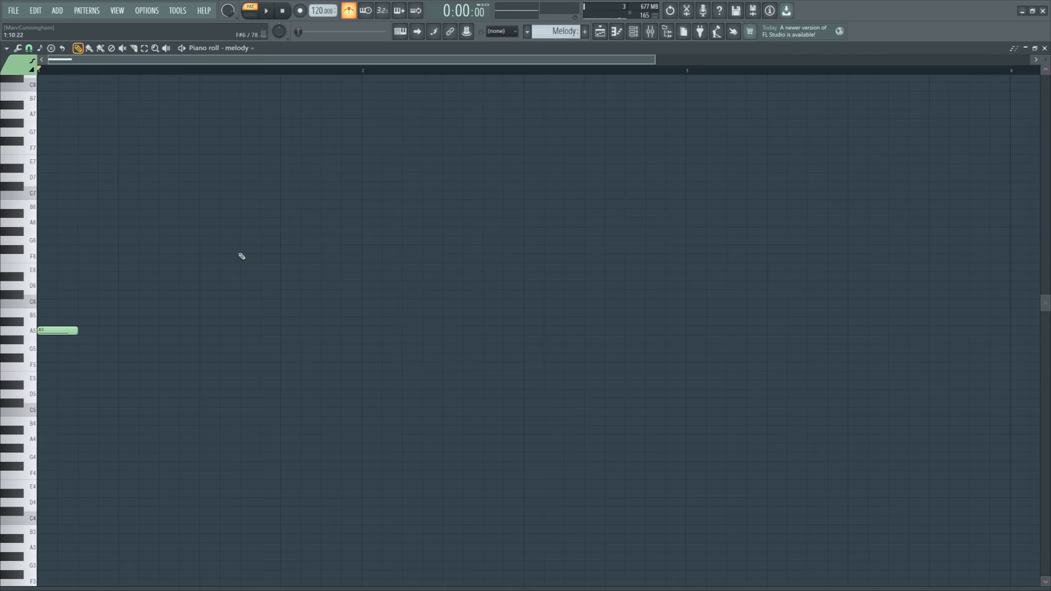
# Reopen the melody channel's instrument and load the SYN - Next Level preset from its library.
pyautogui.click(634, 31)
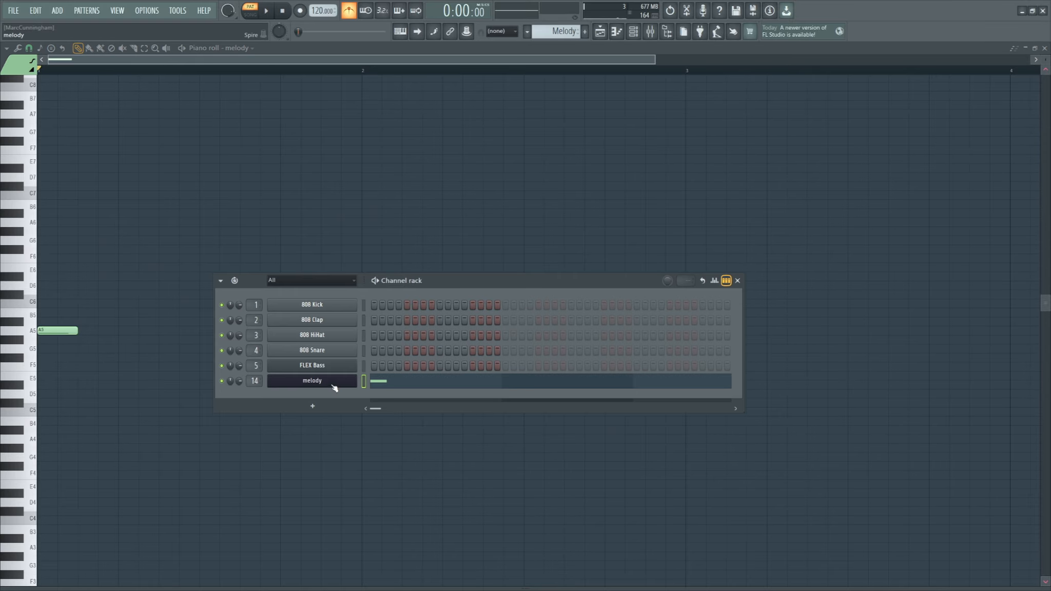
pyautogui.click(333, 381)
pyautogui.click(205, 175)
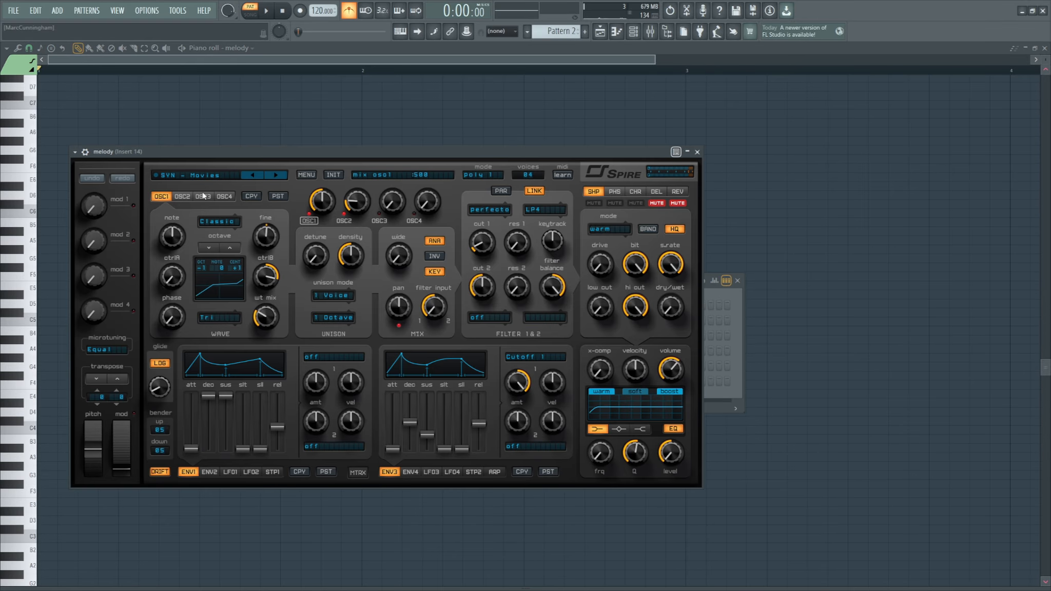
pyautogui.click(205, 175)
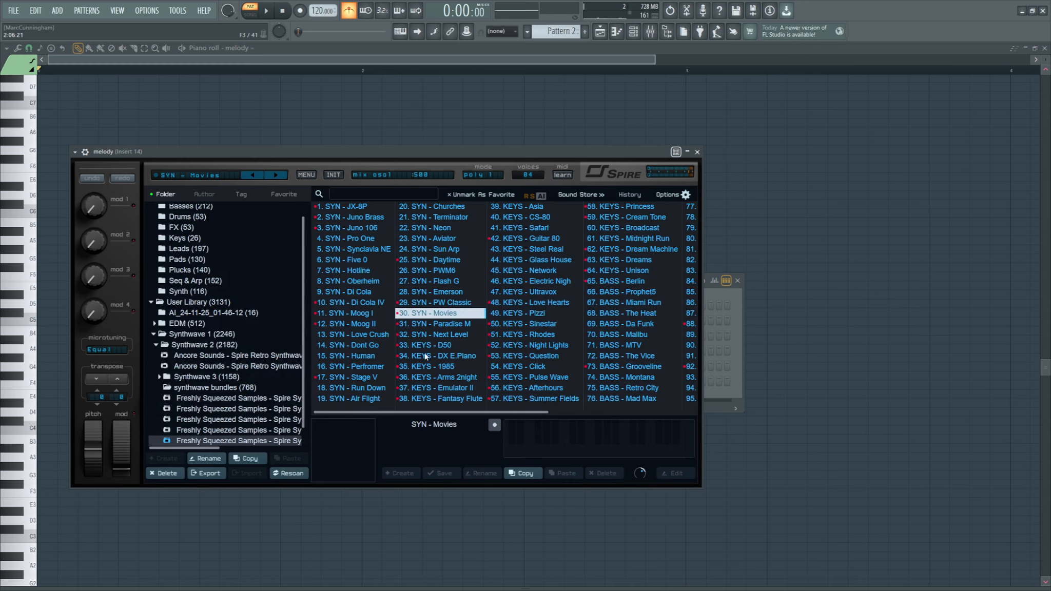
pyautogui.click(445, 335)
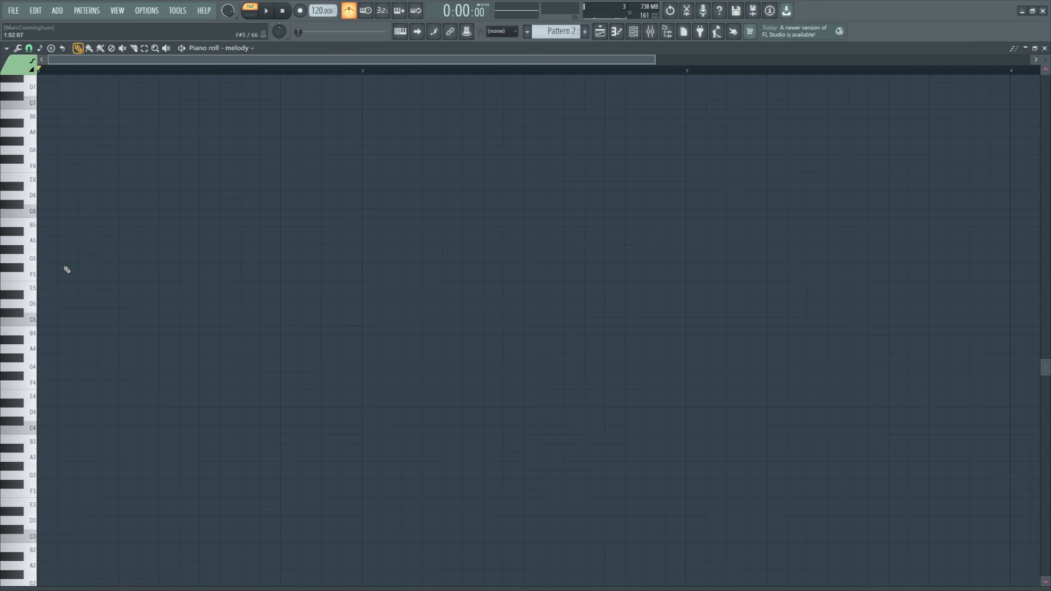
# Place a short A5 note at the start of bar 1 in Pattern 2's piano roll.
pyautogui.click(42, 223)
pyautogui.rightClick(47, 222)
pyautogui.click(43, 240)
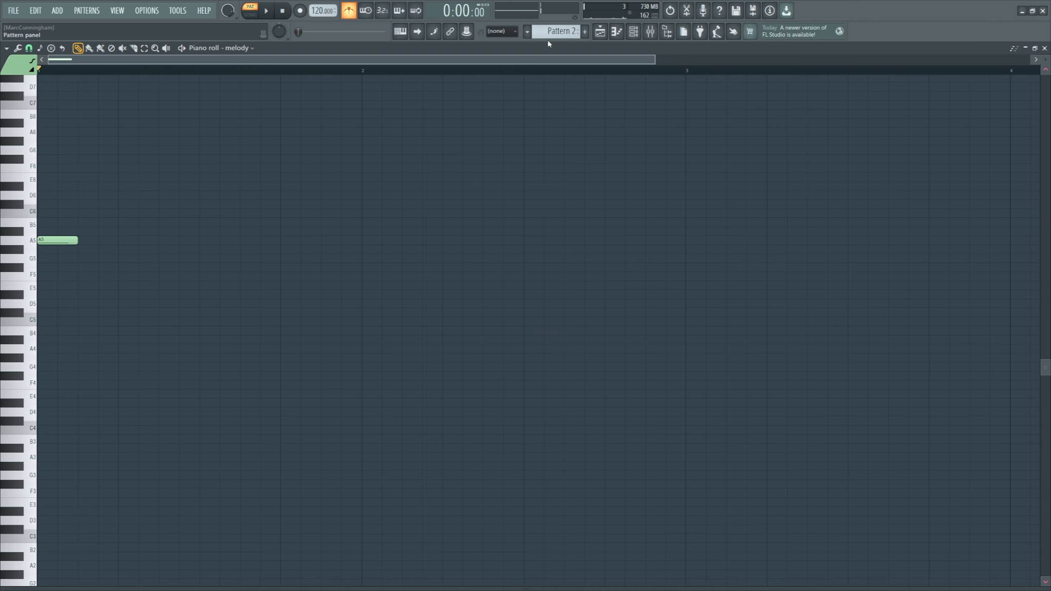
# Reopen the melody instrument's preset library and move its window clear of the A5 note.
pyautogui.click(634, 32)
pyautogui.click(333, 380)
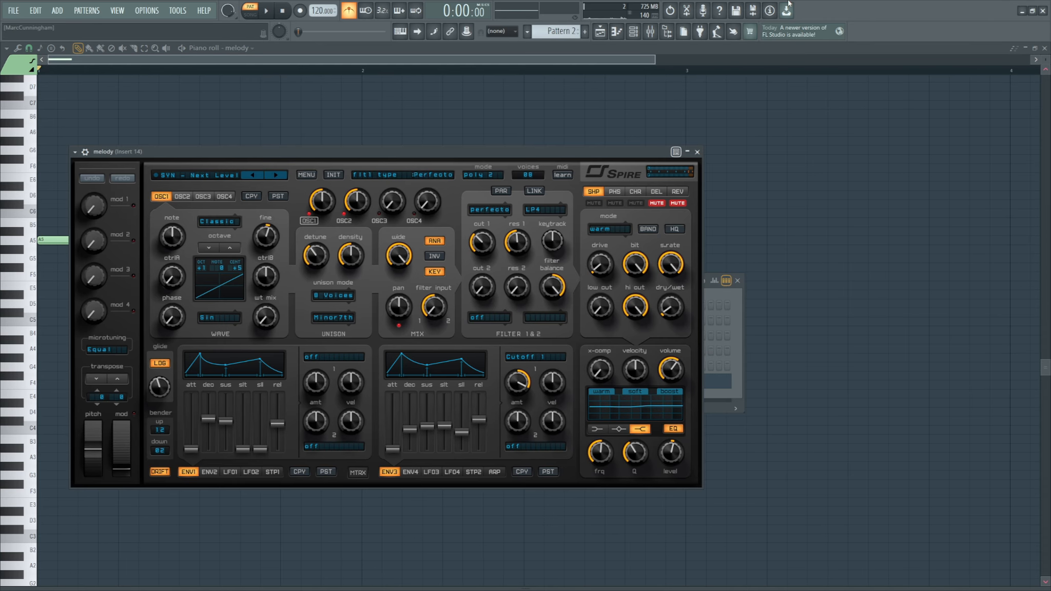
pyautogui.click(213, 177)
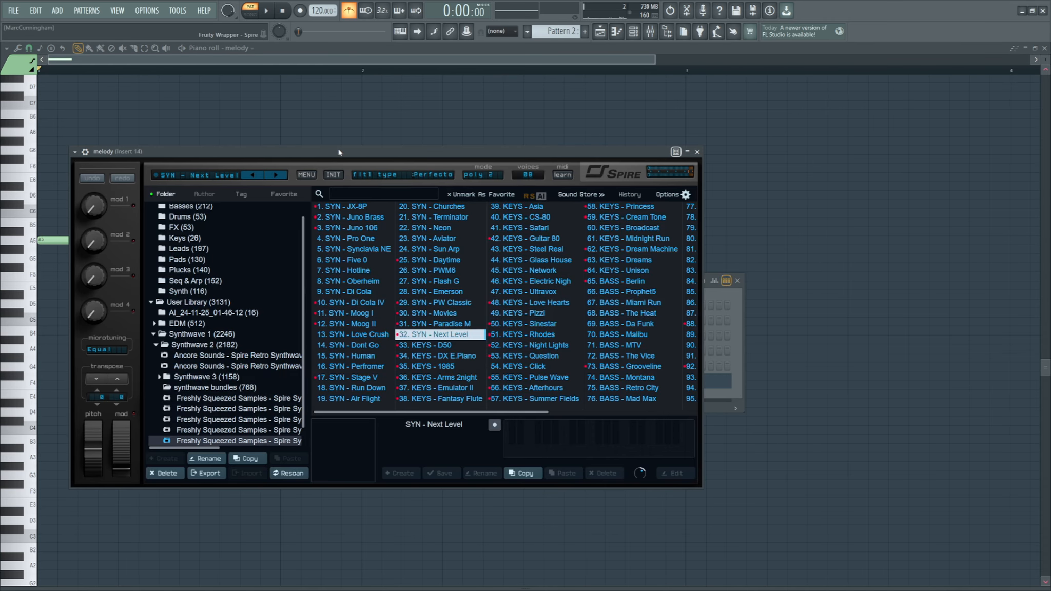
pyautogui.moveTo(341, 150); pyautogui.dragTo(489, 117)
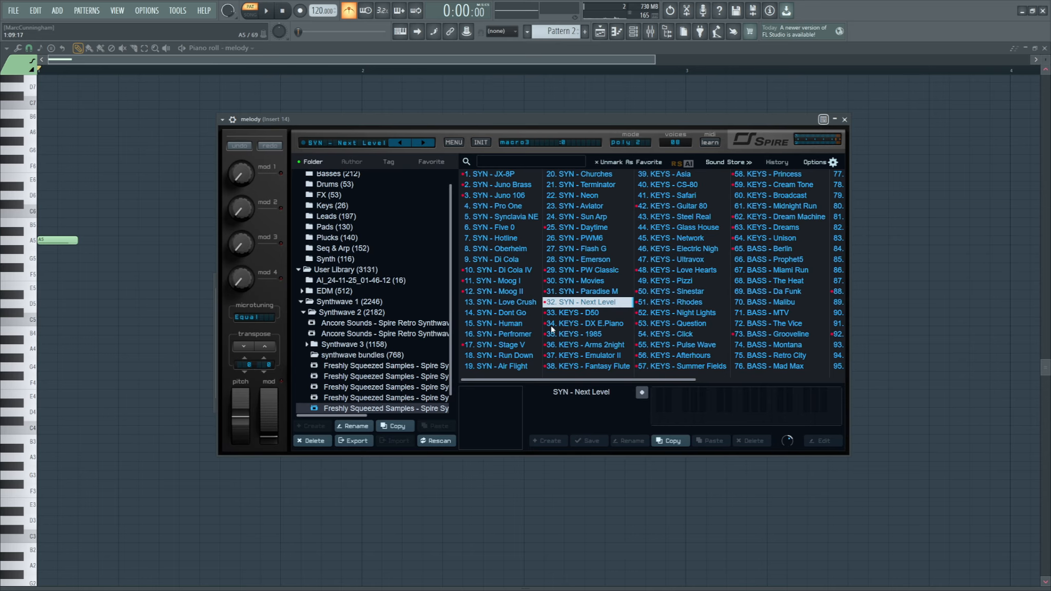
# Audition the presets KEYS - D50, KEYS - 1985, KEYS - Arms 2night and KEYS - Emulator II with pattern playback.
pyautogui.click(575, 313)
pyautogui.click(583, 335)
pyautogui.press('space')
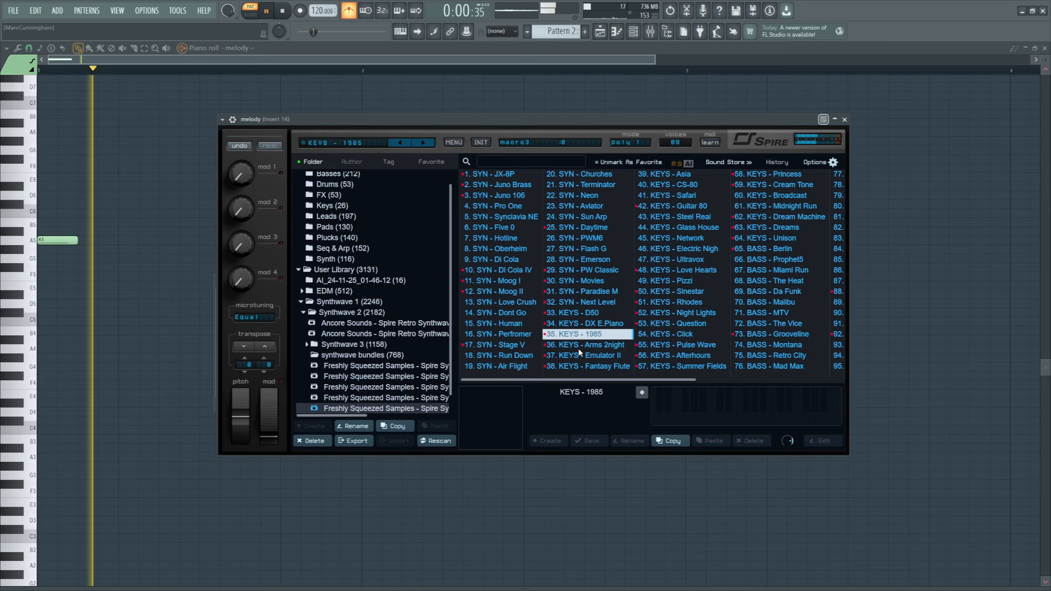
pyautogui.click(585, 344)
pyautogui.click(593, 356)
pyautogui.press('space')
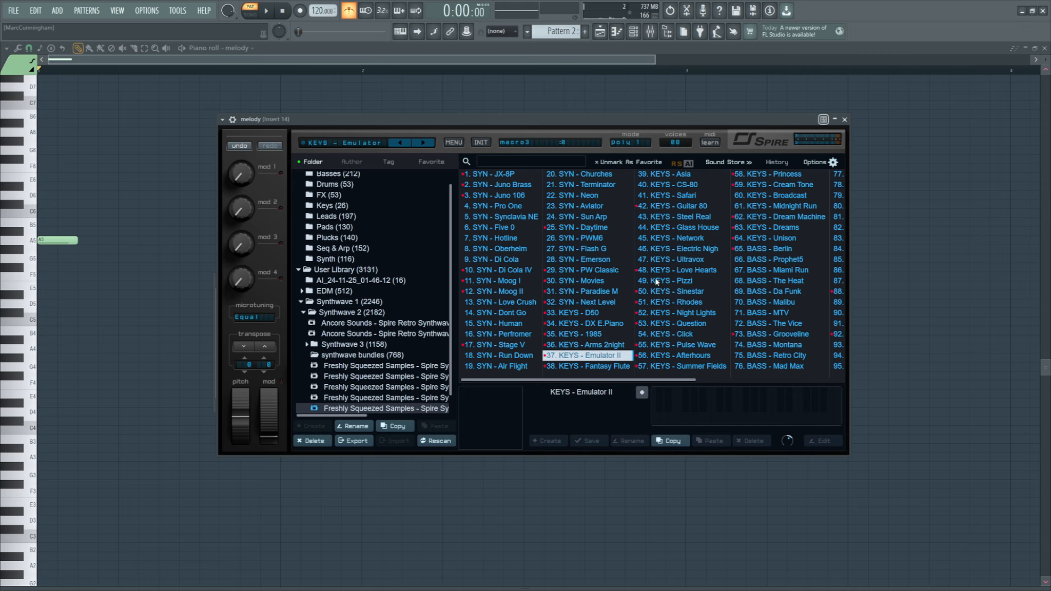
# Audition the KEYS - Fantasy Flute and KEYS - Pulse Wave presets by playing the pattern with each.
pyautogui.click(602, 369)
pyautogui.press('space')
pyautogui.press('space')
pyautogui.press('space')
pyautogui.press('space')
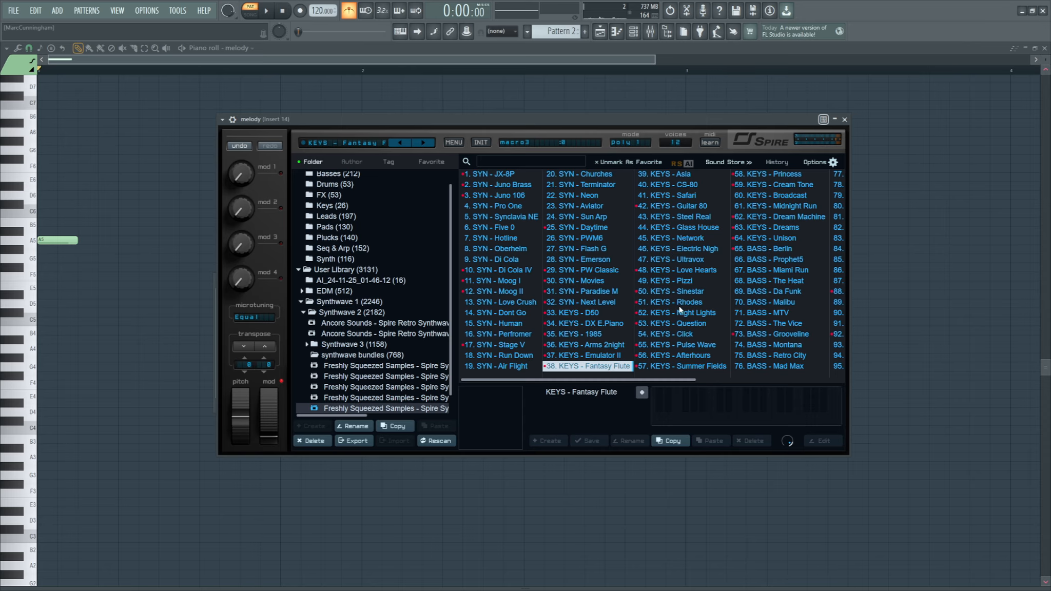
pyautogui.click(662, 347)
pyautogui.press('space')
pyautogui.press('space')
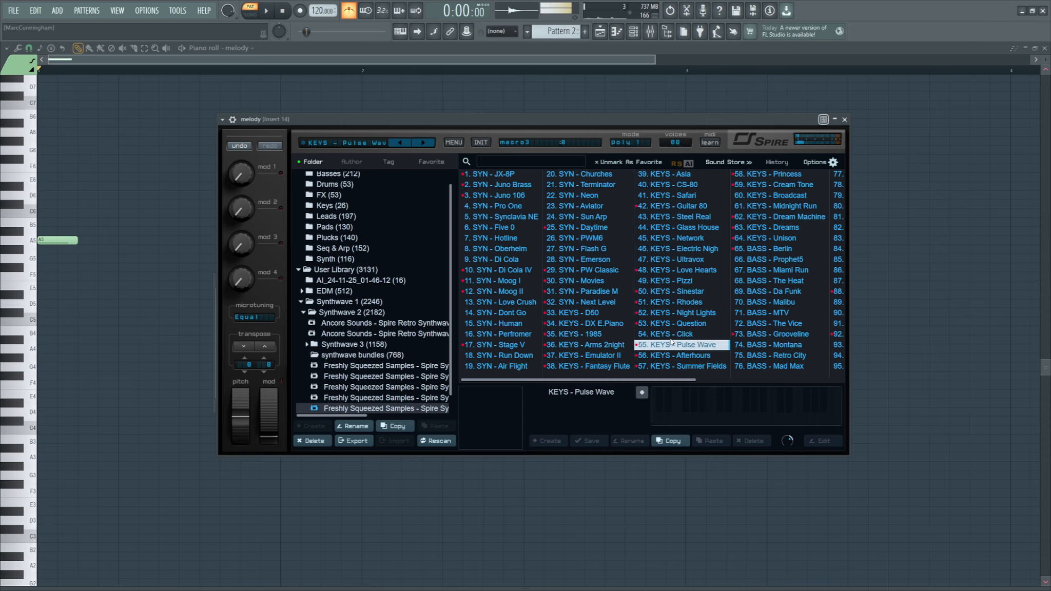
# Audition the presets KEYS - Question, Rhodes, Sinestar, Love Hearts and Guitar 80 with pattern playback.
pyautogui.click(679, 326)
pyautogui.press('space')
pyautogui.click(677, 304)
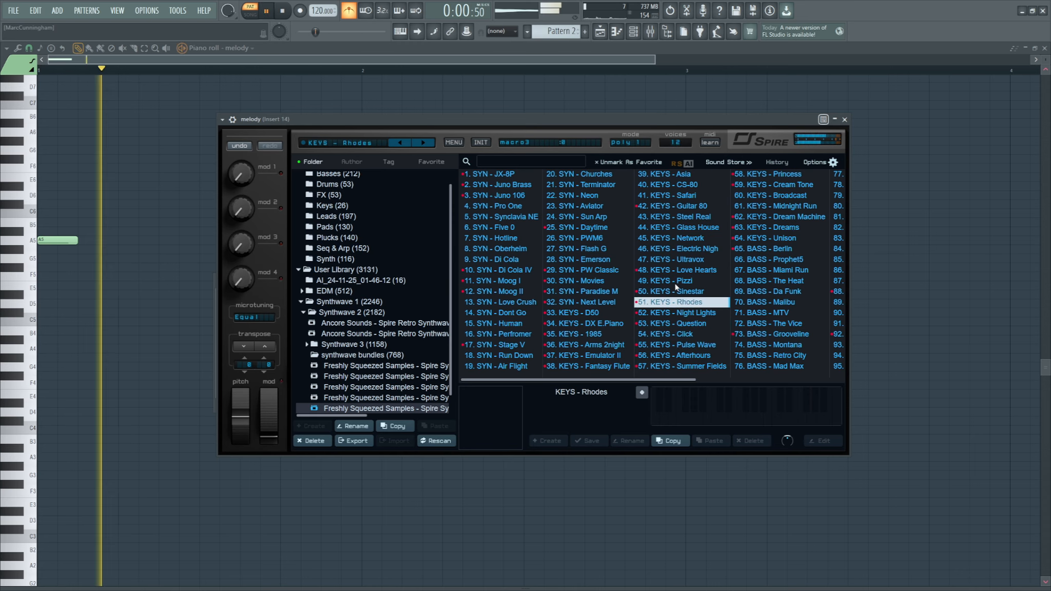
pyautogui.click(683, 291)
pyautogui.click(677, 270)
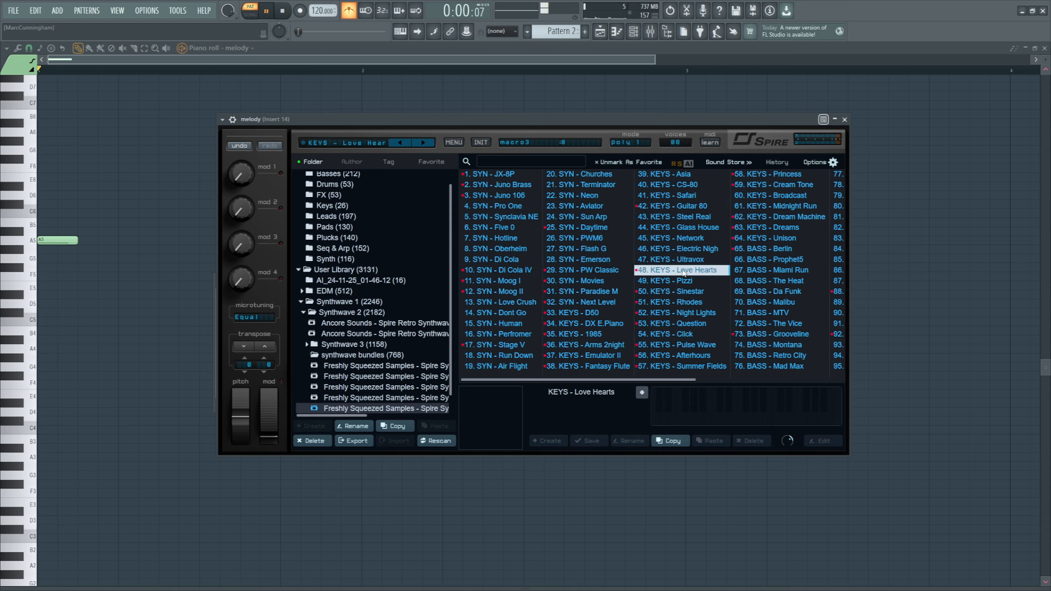
pyautogui.click(676, 206)
pyautogui.press('space')
# Audition the BASS - Grooveline and KEYS - Unison presets by playing the pattern.
pyautogui.click(781, 337)
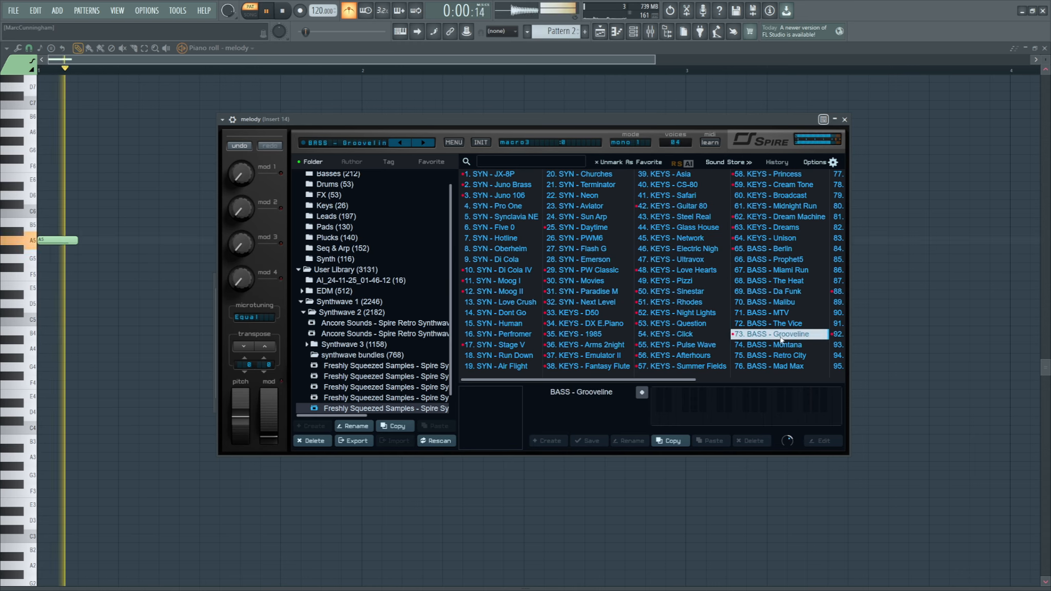
pyautogui.click(781, 238)
pyautogui.press('space')
pyautogui.hscroll(3, 719, 239)
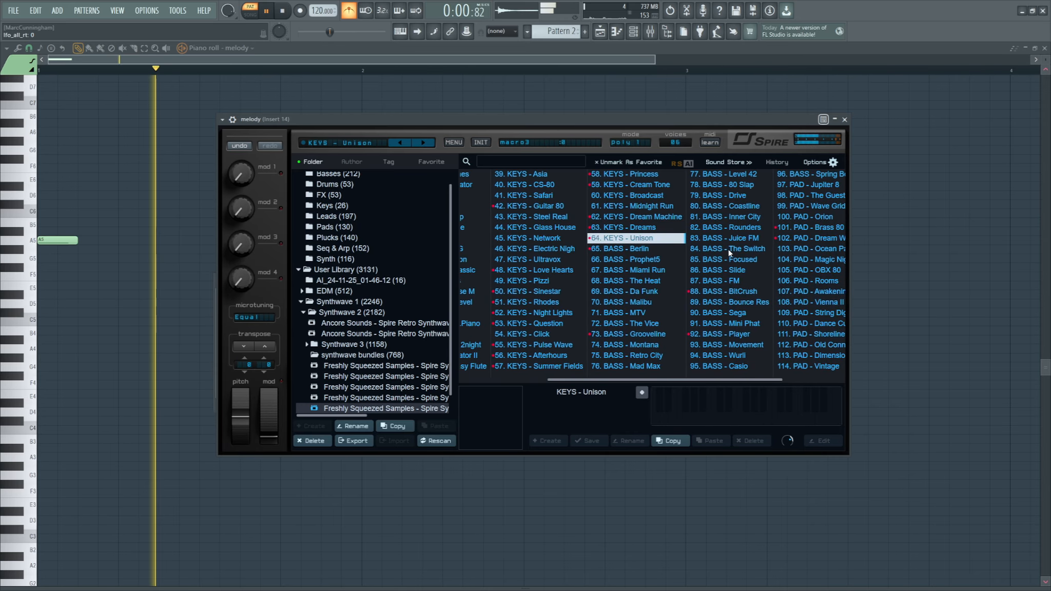
pyautogui.press('space')
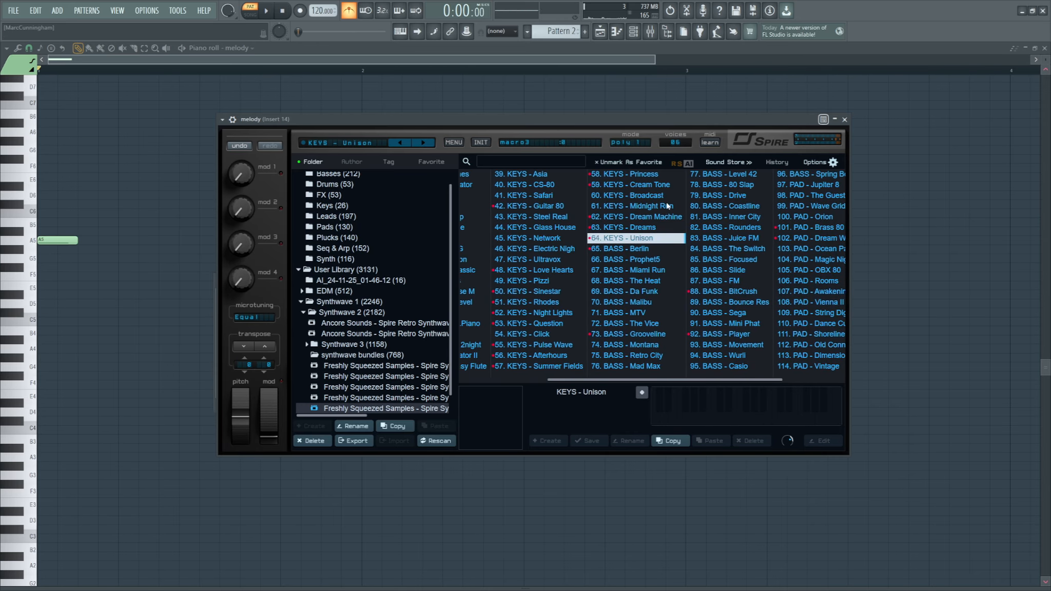
# Compare KEYS - Cream Tone with the preset just above it in the list, then reselect KEYS - Cream Tone.
pyautogui.click(647, 185)
pyautogui.press('space')
pyautogui.press('Up')
pyautogui.press('space')
pyautogui.click(658, 185)
# Raise the A5 note at the start of bar 1 to G6 and play the pattern.
pyautogui.moveTo(57, 240); pyautogui.dragTo(60, 148)
pyautogui.press('space')
pyautogui.press('space')
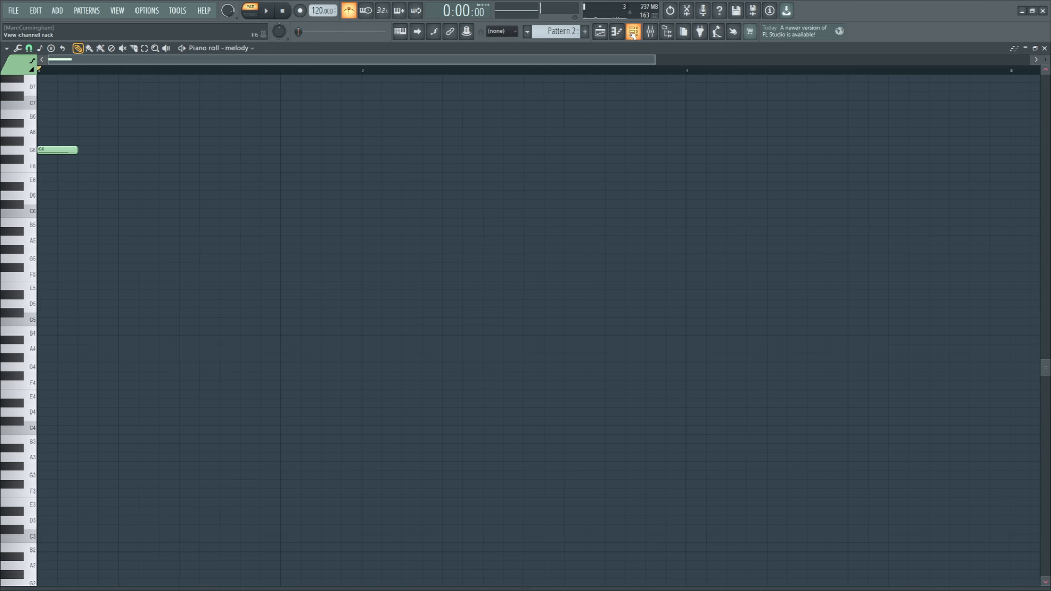
# Reopen the melody instrument's preset library and audition BASS - Player.
pyautogui.click(633, 32)
pyautogui.click(344, 383)
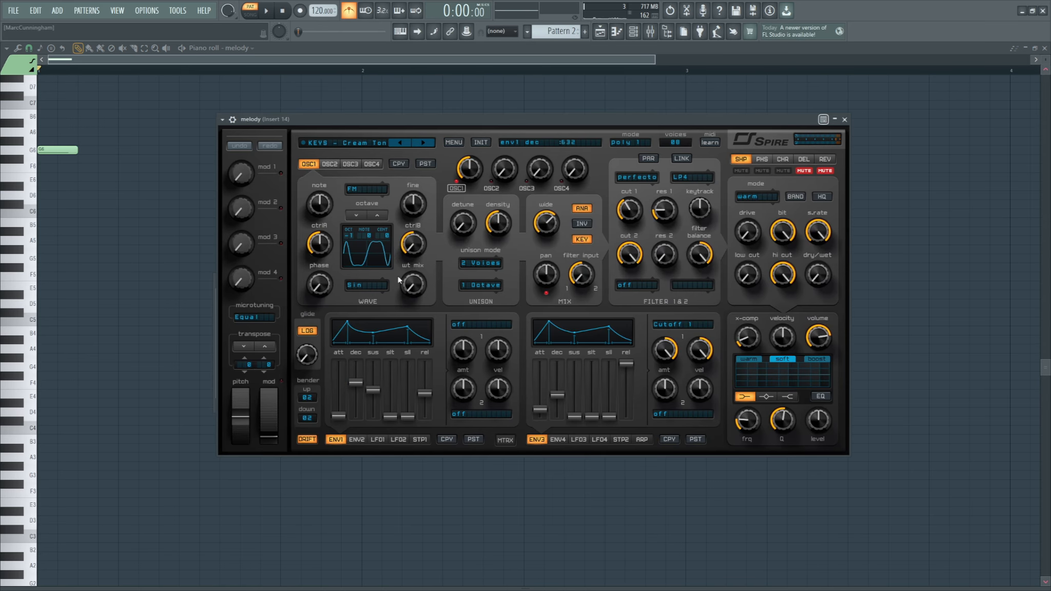
pyautogui.click(373, 146)
pyautogui.hscroll(3, 719, 288)
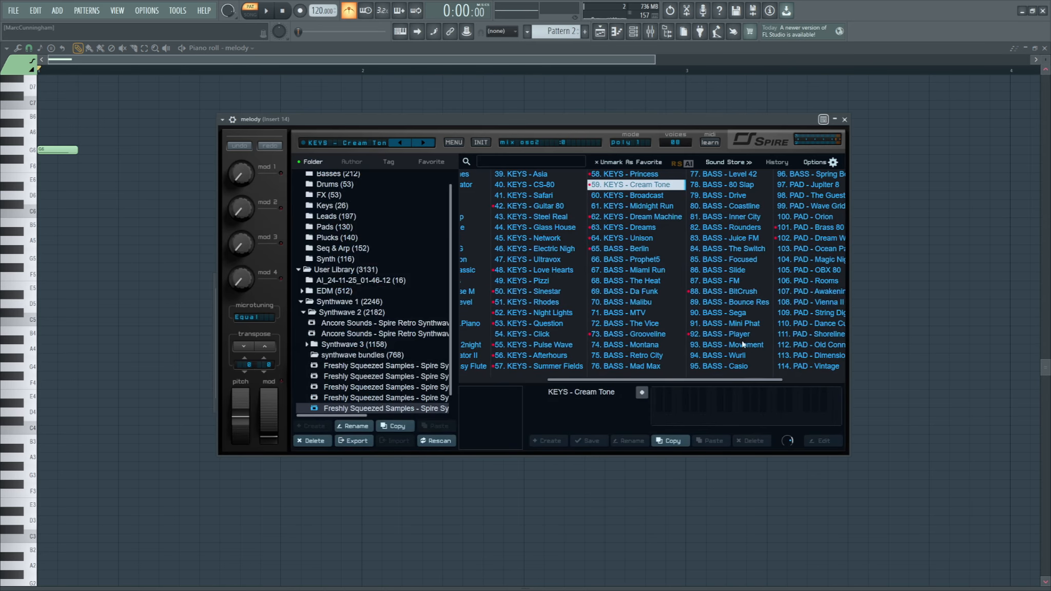
pyautogui.click(729, 335)
pyautogui.press('space')
pyautogui.scroll(5, 489, 297)
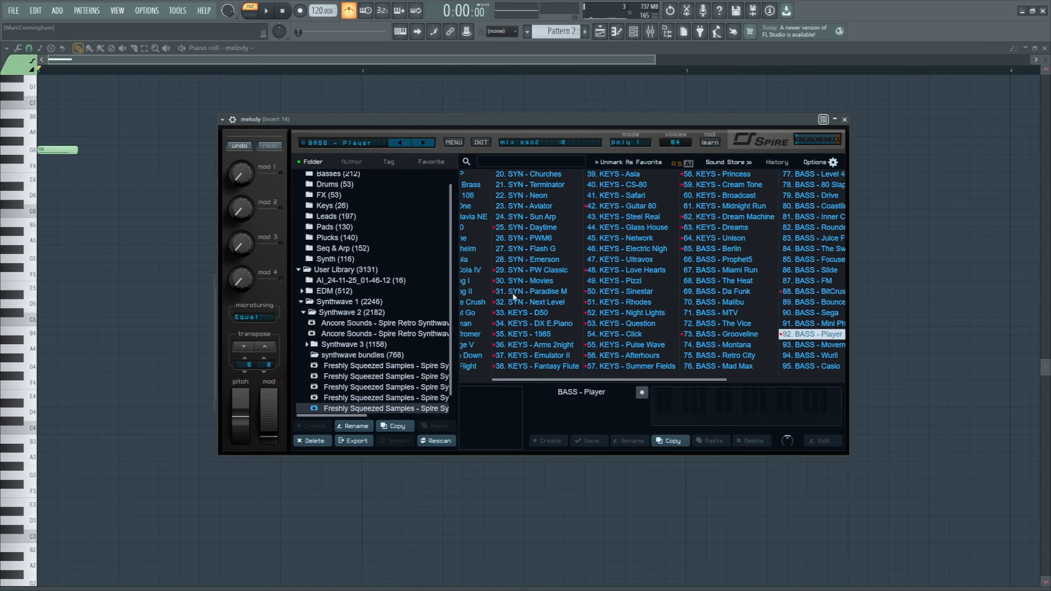
# Audition SYN - JX-8P and SYN - Juno Brass, settle on SYN - Juno 106 and close the instrument window.
pyautogui.click(500, 175)
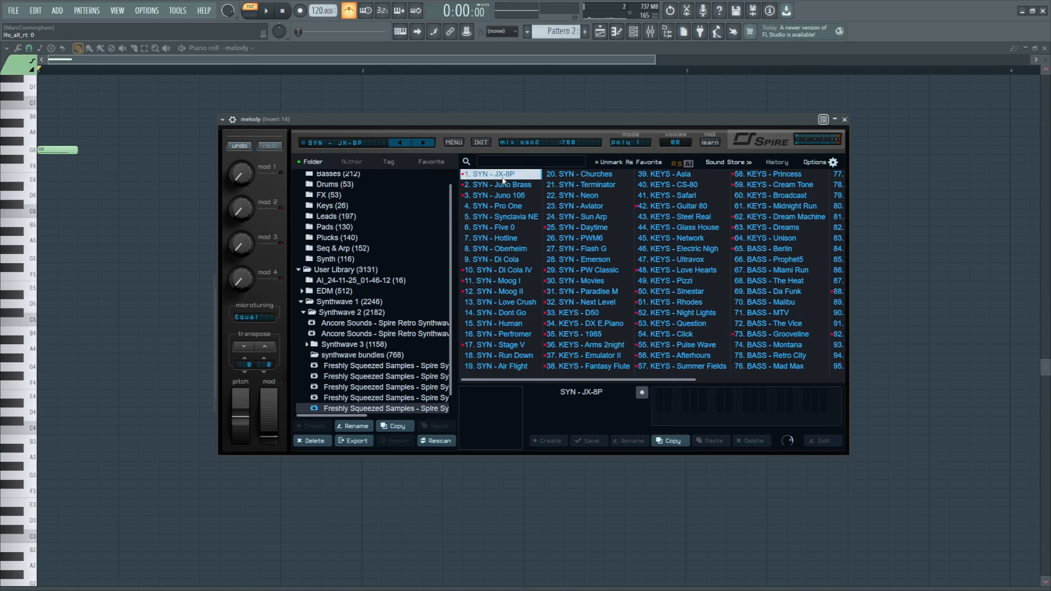
pyautogui.press('space')
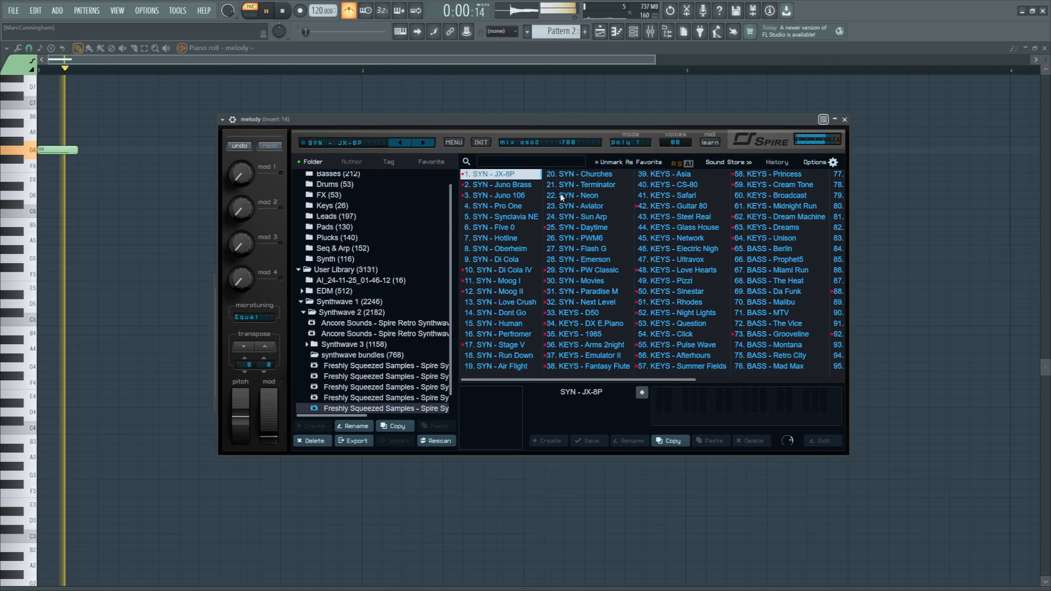
pyautogui.click(515, 187)
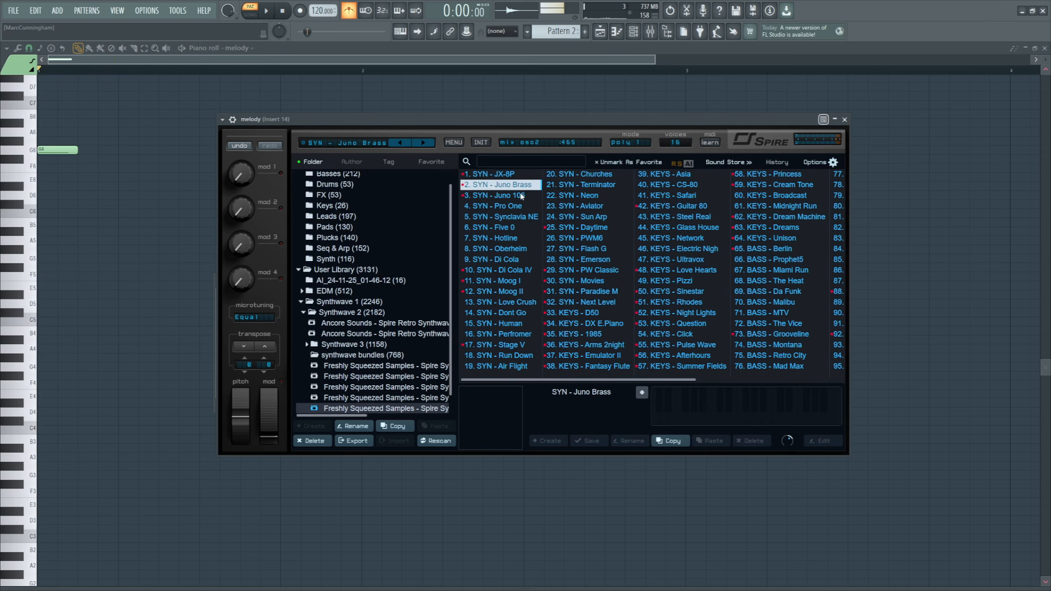
pyautogui.click(521, 195)
pyautogui.press('space')
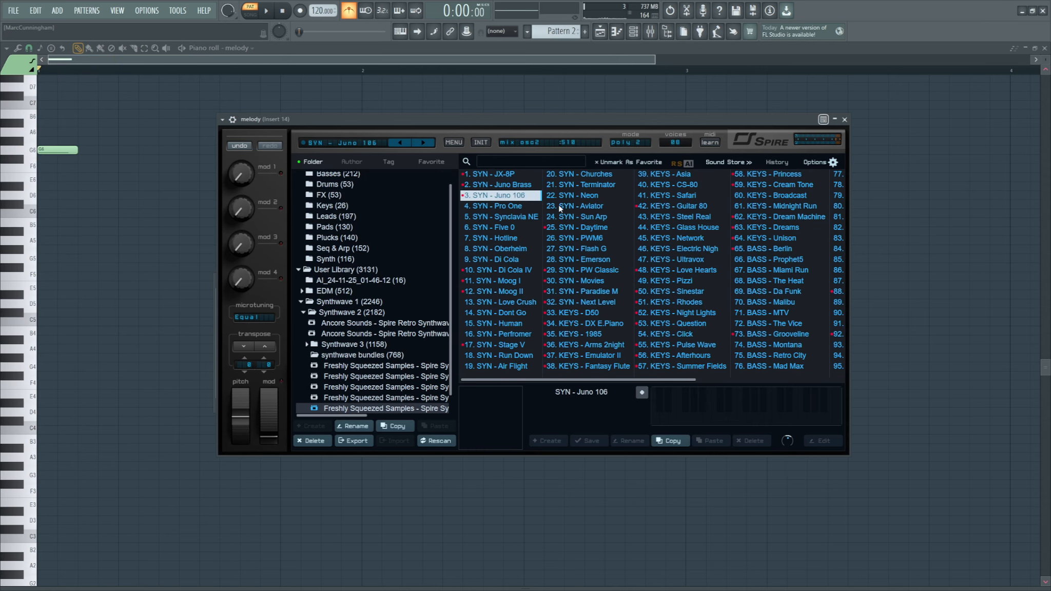
pyautogui.click(845, 120)
pyautogui.press('space')
pyautogui.press('space')
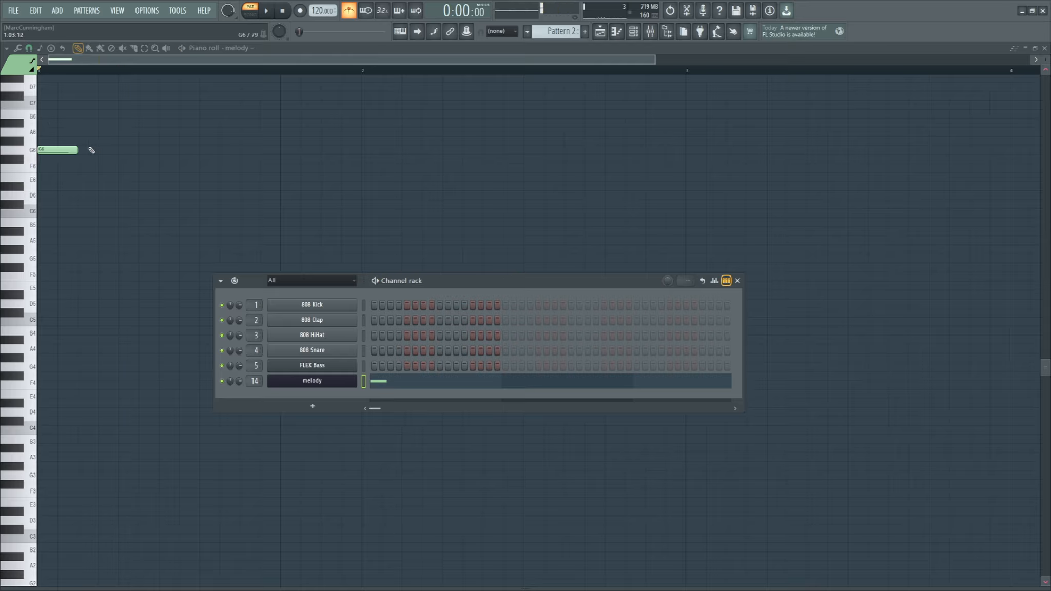
# Replace the G6 note with a D5 note at the start of bar 1 and play the pattern.
pyautogui.rightClick(64, 151)
pyautogui.click(50, 300)
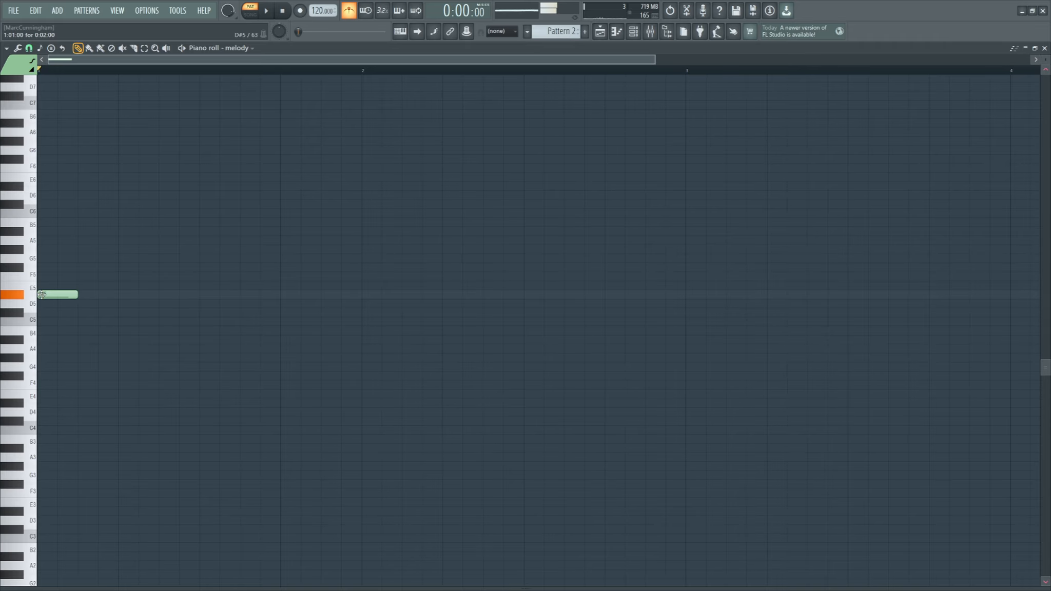
pyautogui.moveTo(51, 300); pyautogui.dragTo(41, 308)
pyautogui.press('space')
pyautogui.press('space')
# Lengthen the D5 note at the start of bar 1 to four steps and listen to it.
pyautogui.scroll(1, 178, 249)
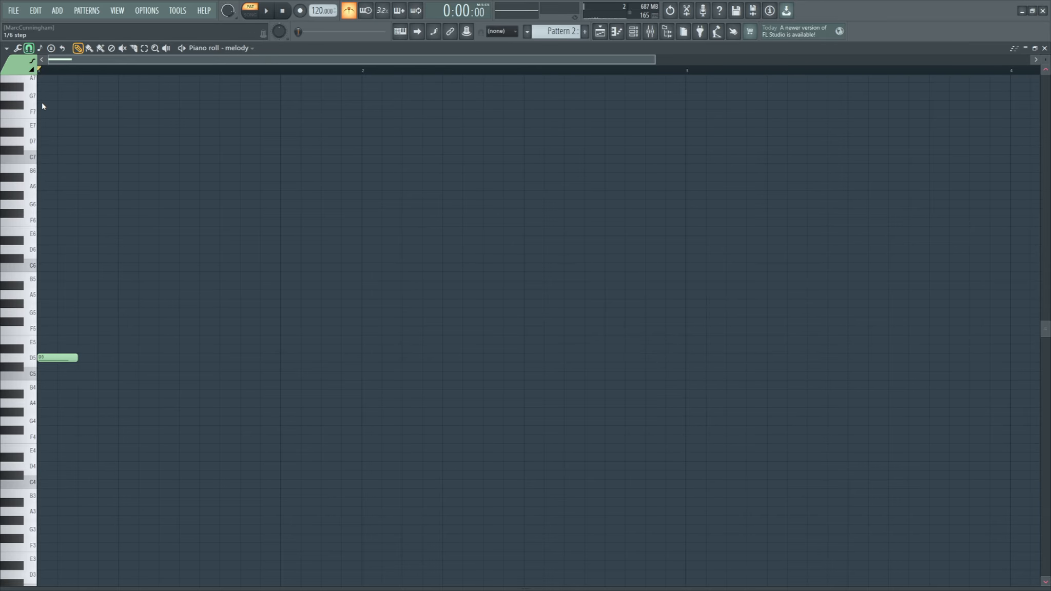
pyautogui.scroll(3, 116, 283)
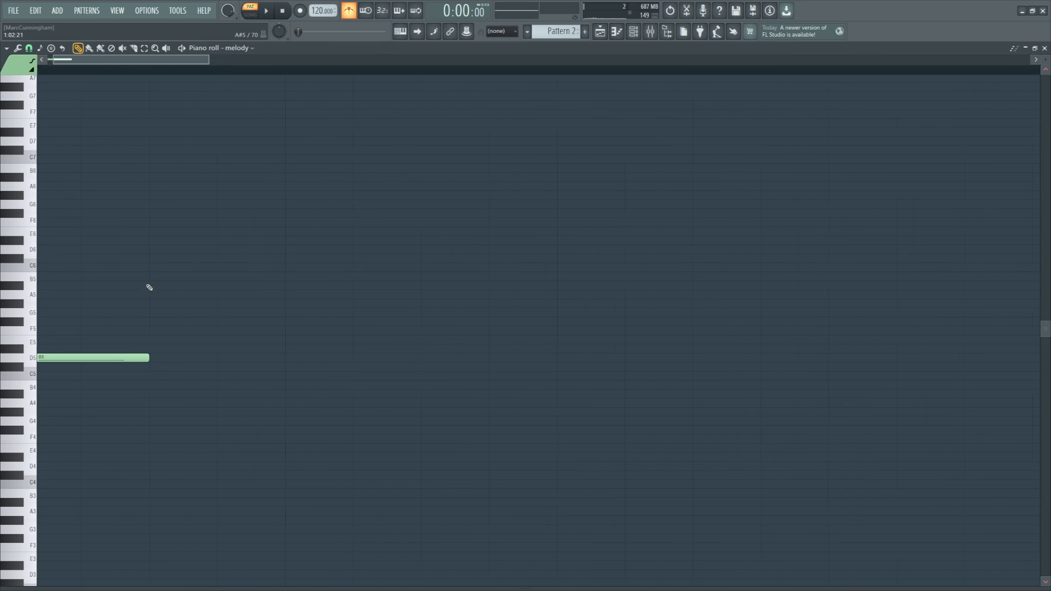
pyautogui.scroll(-4, 116, 284)
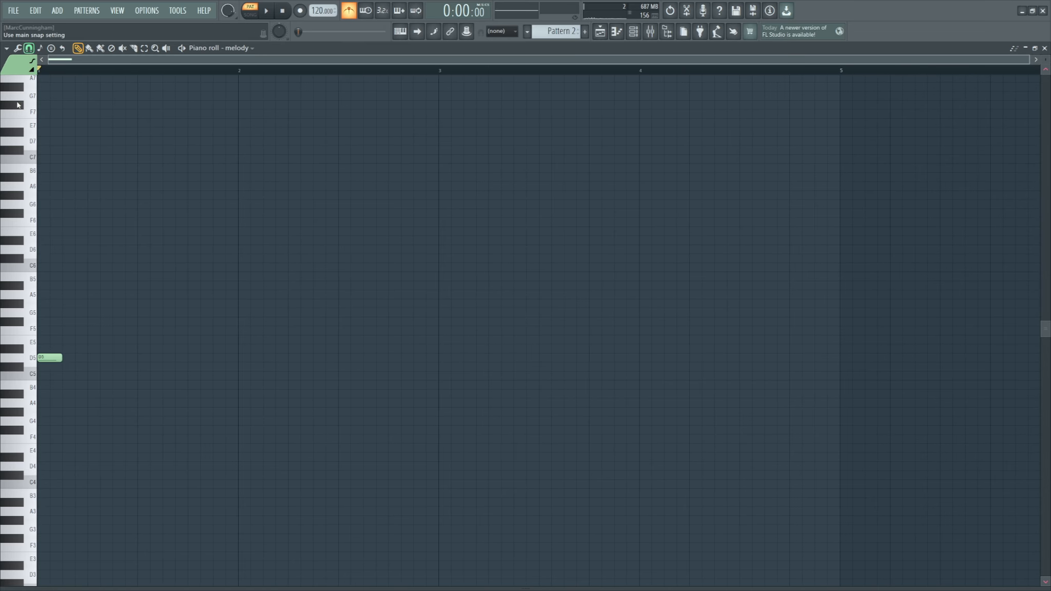
pyautogui.scroll(2, 192, 441)
pyautogui.scroll(1, 157, 139)
pyautogui.press('space')
pyautogui.press('space')
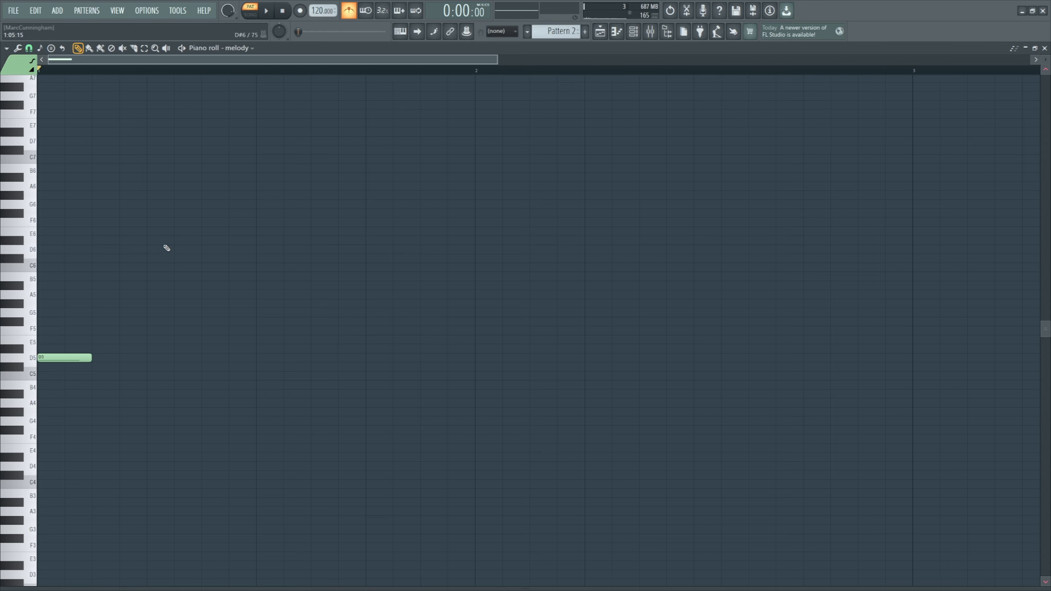
pyautogui.scroll(-1, 167, 248)
pyautogui.moveTo(76, 358); pyautogui.dragTo(108, 358)
pyautogui.press('space')
pyautogui.press('space')
# Add an A#5 note directly after the D5 note and shorten it to two steps.
pyautogui.click(117, 286)
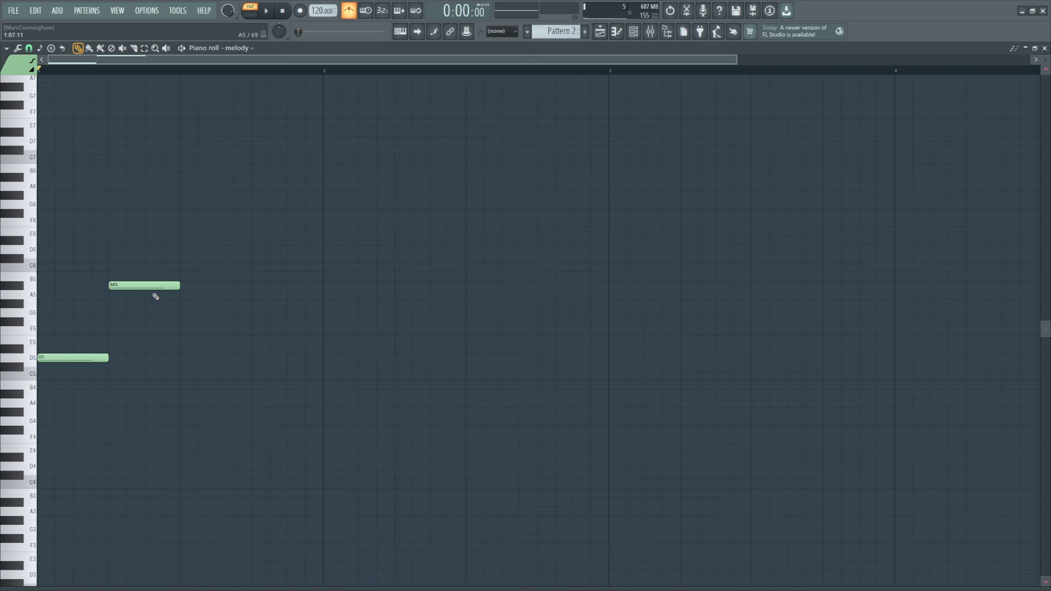
pyautogui.scroll(-1, 155, 296)
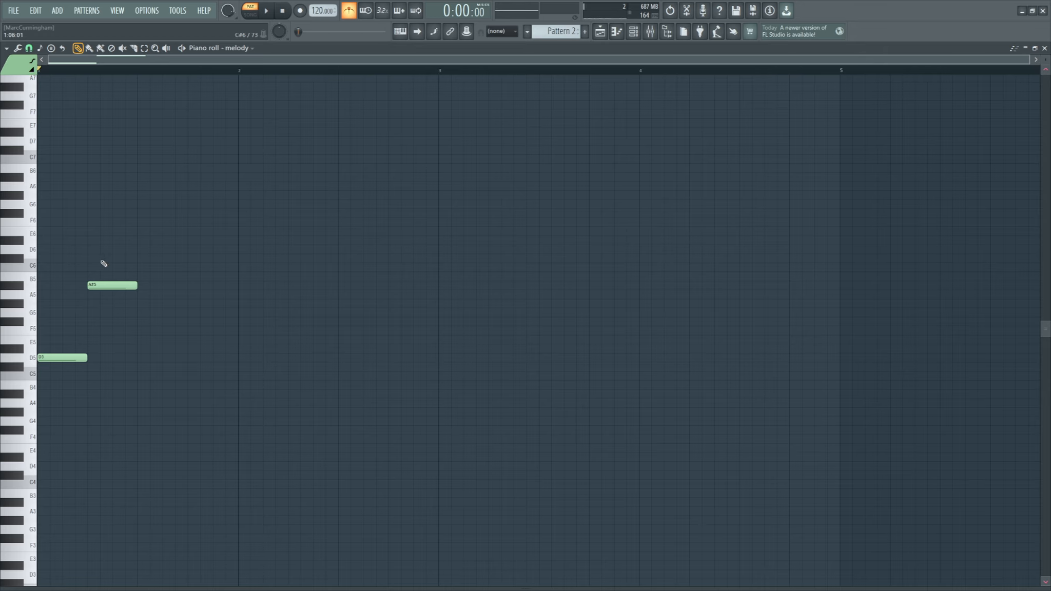
pyautogui.scroll(1, 92, 246)
pyautogui.scroll(-1, 128, 277)
pyautogui.moveTo(136, 285); pyautogui.dragTo(112, 285)
# Continue bar 1 with consecutive two-step notes A5, F5, A5 and C6 after the A#5.
pyautogui.click(116, 295)
pyautogui.moveTo(140, 331)
pyautogui.mouseDown()
pyautogui.moveTo(140, 450)
pyautogui.moveTo(141, 331)
pyautogui.mouseUp()
pyautogui.click(168, 295)
pyautogui.click(193, 267)
# Add an A#4 note after the C6 and lengthen it to four steps across the start of bar 2.
pyautogui.click(218, 394)
pyautogui.press('space')
pyautogui.moveTo(236, 394); pyautogui.dragTo(262, 394)
# Continue bar 2 with two-step D6 and F6 notes after the A#4, playing the pattern to check them.
pyautogui.click(266, 257)
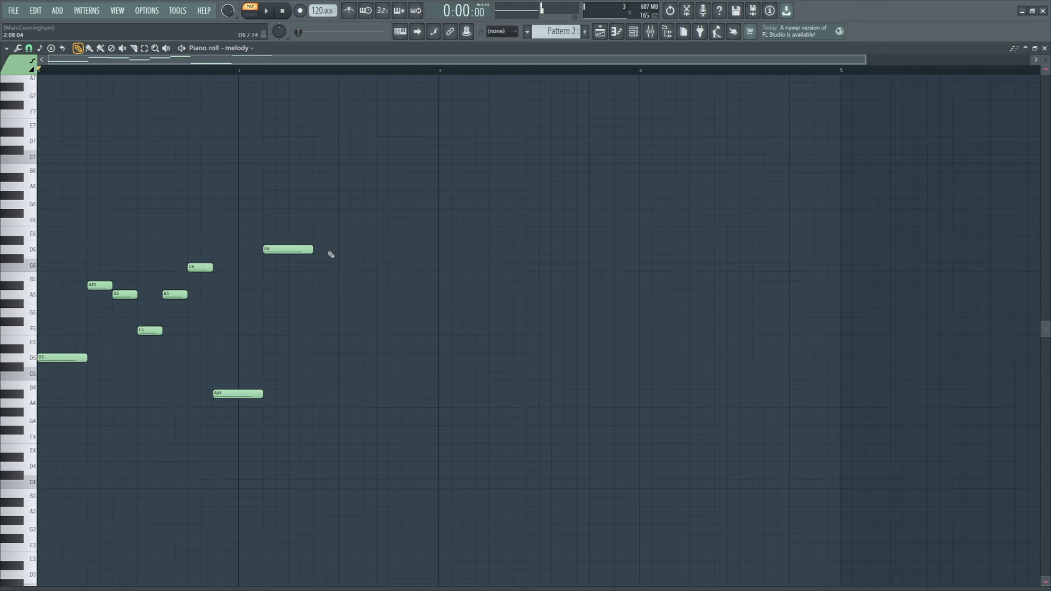
pyautogui.scroll(1, 277, 252)
pyautogui.click(384, 215)
pyautogui.scroll(1, 386, 250)
pyautogui.press('space')
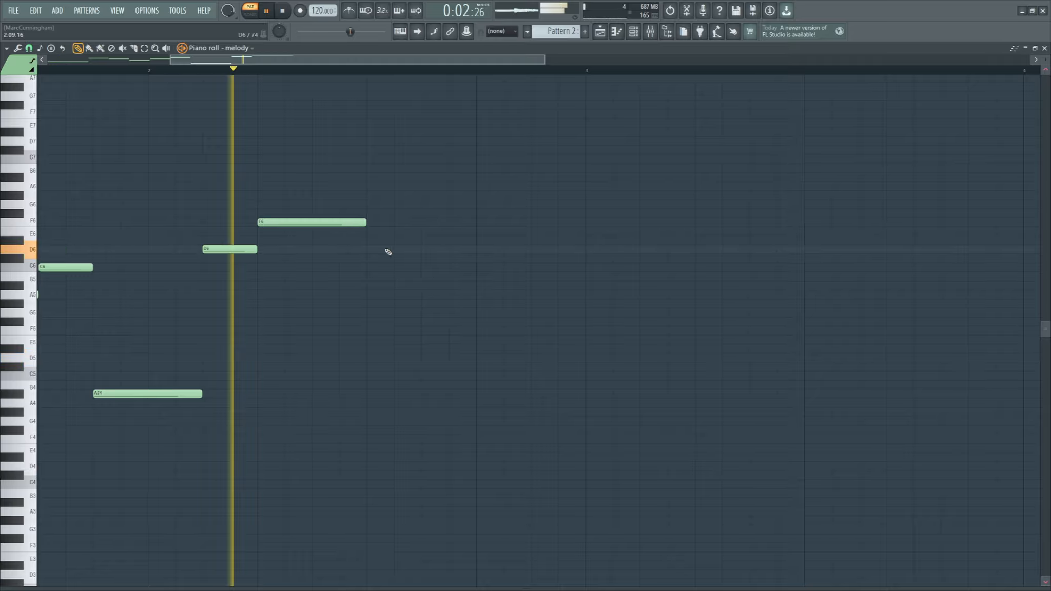
pyautogui.press('space')
pyautogui.scroll(-1, 368, 231)
pyautogui.moveTo(365, 222); pyautogui.dragTo(332, 223)
# Add a two-step A#6 note after the F6, followed by a two-step G5 note.
pyautogui.click(349, 312)
pyautogui.moveTo(349, 312); pyautogui.dragTo(384, 313)
pyautogui.click(349, 186)
pyautogui.moveTo(349, 186); pyautogui.dragTo(349, 177)
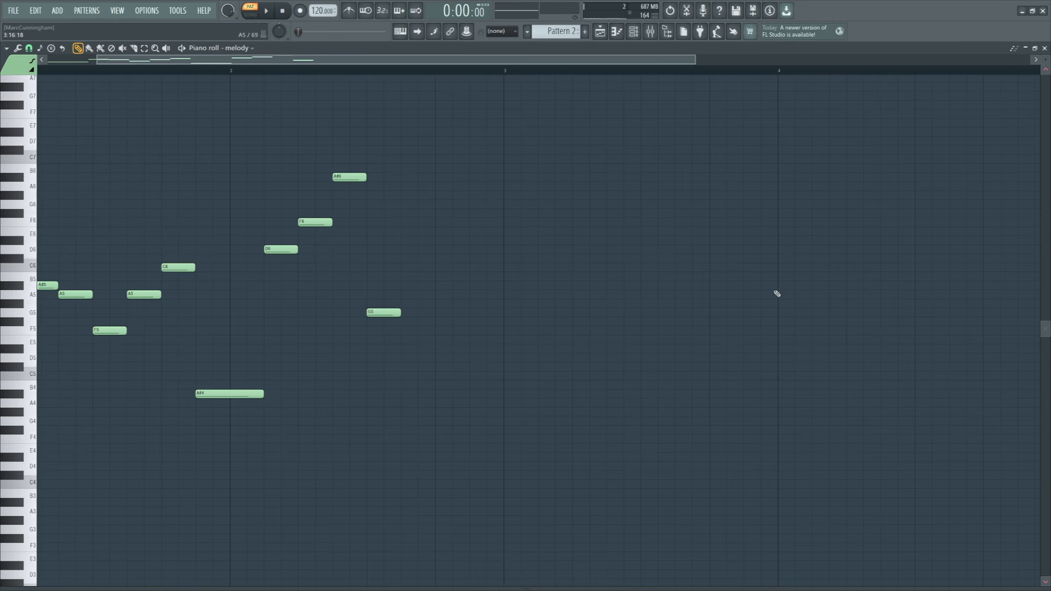
# Play the melody and lower its last two notes, the G5 to A4 and the A#6 to E5.
pyautogui.scroll(-2, 788, 308)
pyautogui.scroll(3, 9, 197)
pyautogui.scroll(2, 9, 196)
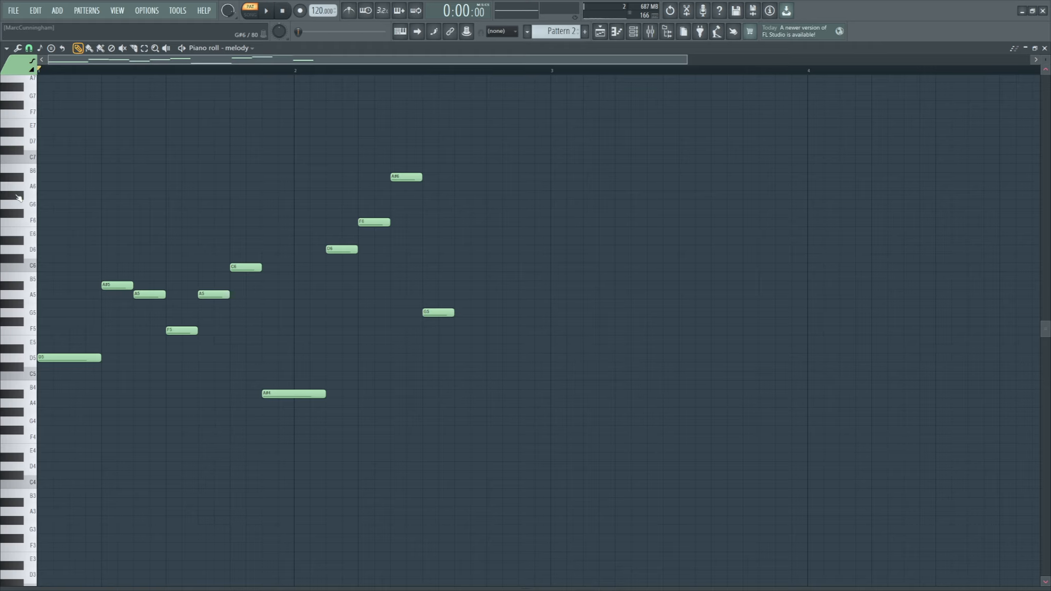
pyautogui.scroll(2, 17, 196)
pyautogui.scroll(-1, 17, 196)
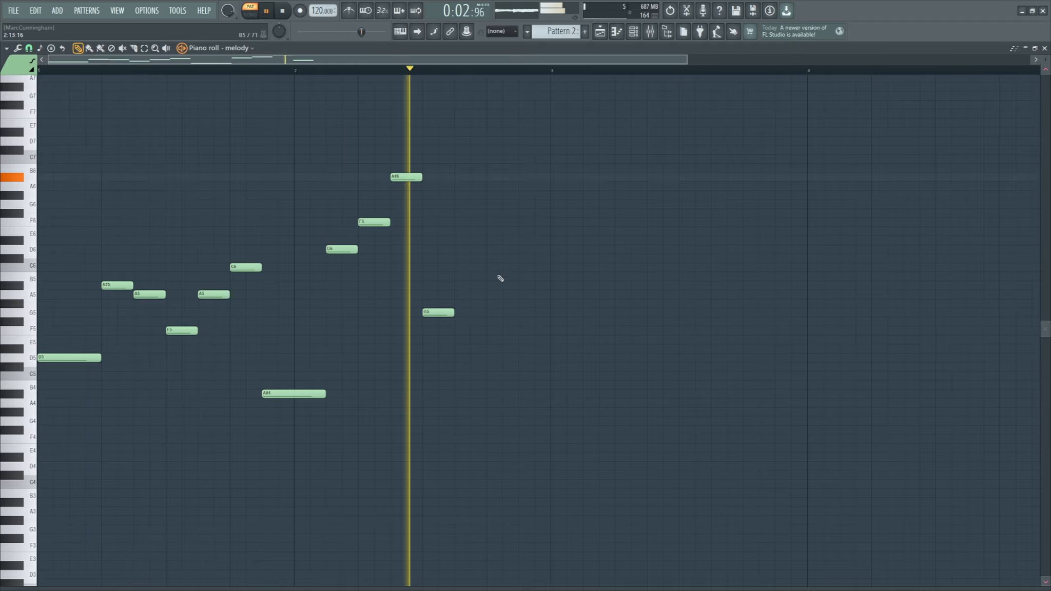
pyautogui.moveTo(427, 312); pyautogui.dragTo(427, 386)
pyautogui.moveTo(392, 178); pyautogui.dragTo(392, 353)
pyautogui.moveTo(392, 353); pyautogui.dragTo(392, 343)
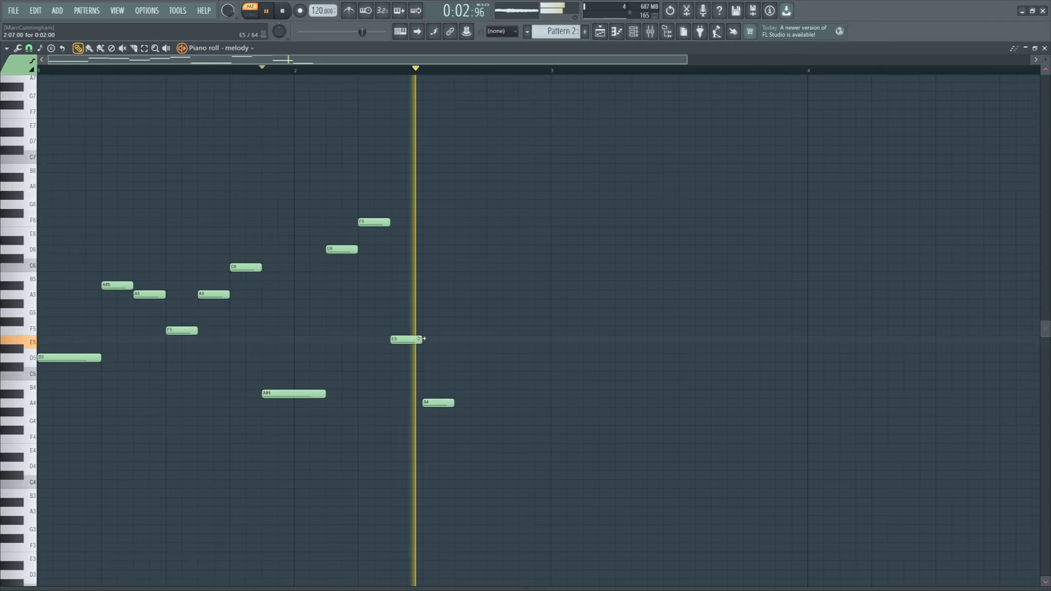
# Lengthen the final A4 note to four steps and raise it to C5, and raise the preceding E5 to F5.
pyautogui.moveTo(453, 403); pyautogui.dragTo(485, 403)
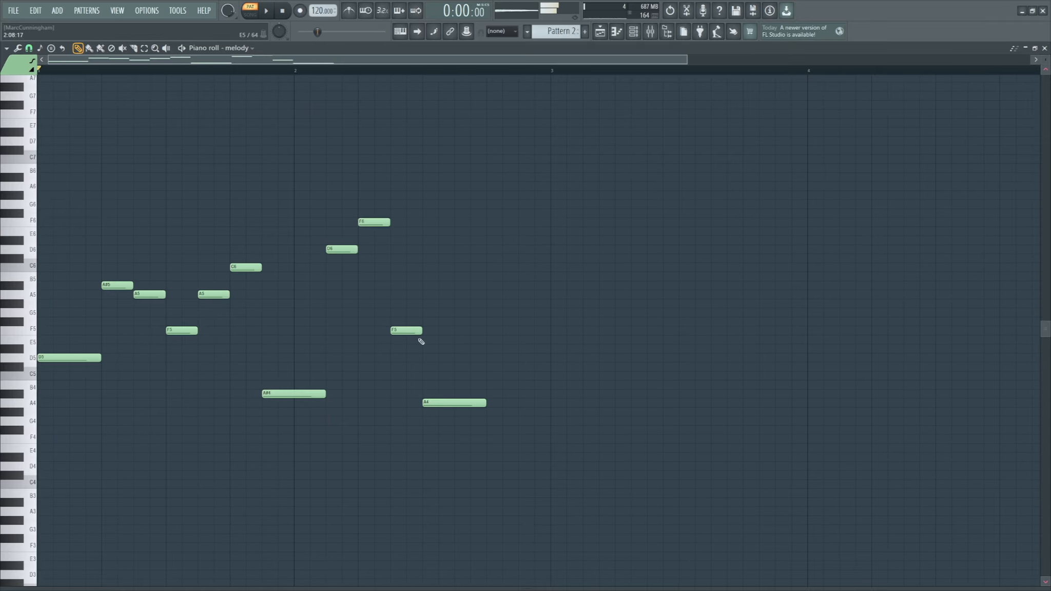
pyautogui.moveTo(417, 340); pyautogui.dragTo(417, 330)
pyautogui.moveTo(455, 403); pyautogui.dragTo(454, 376)
# Finish bar 2 with two-step F6 and C6 notes after the C5, and play the pattern.
pyautogui.click(502, 221)
pyautogui.click(534, 267)
pyautogui.press('space')
pyautogui.press('space')
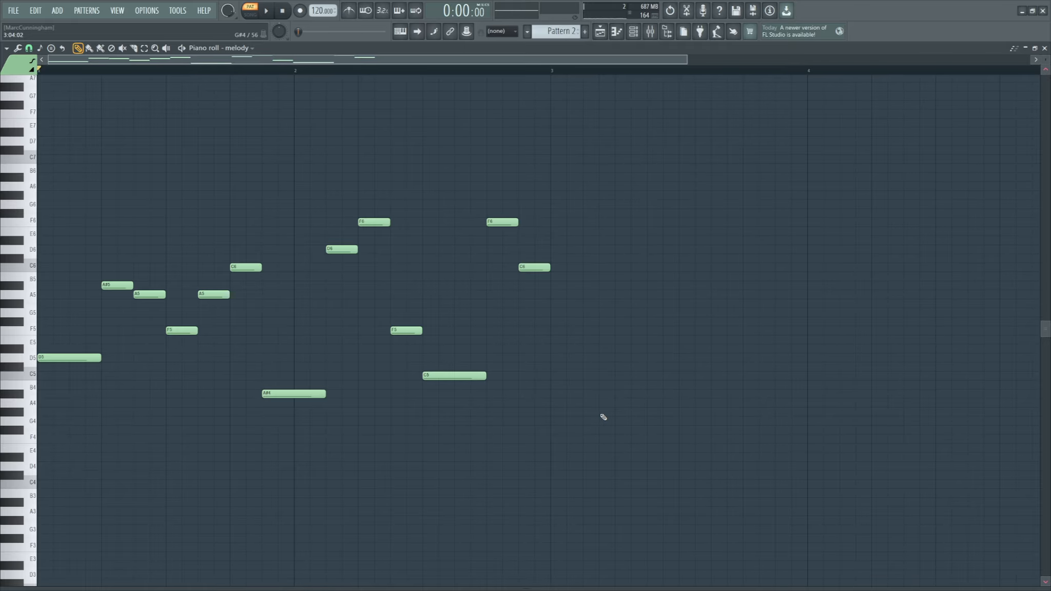
# Transpose the whole melody down one octave and play it back.
pyautogui.hotkey('ctrl', 'Down')
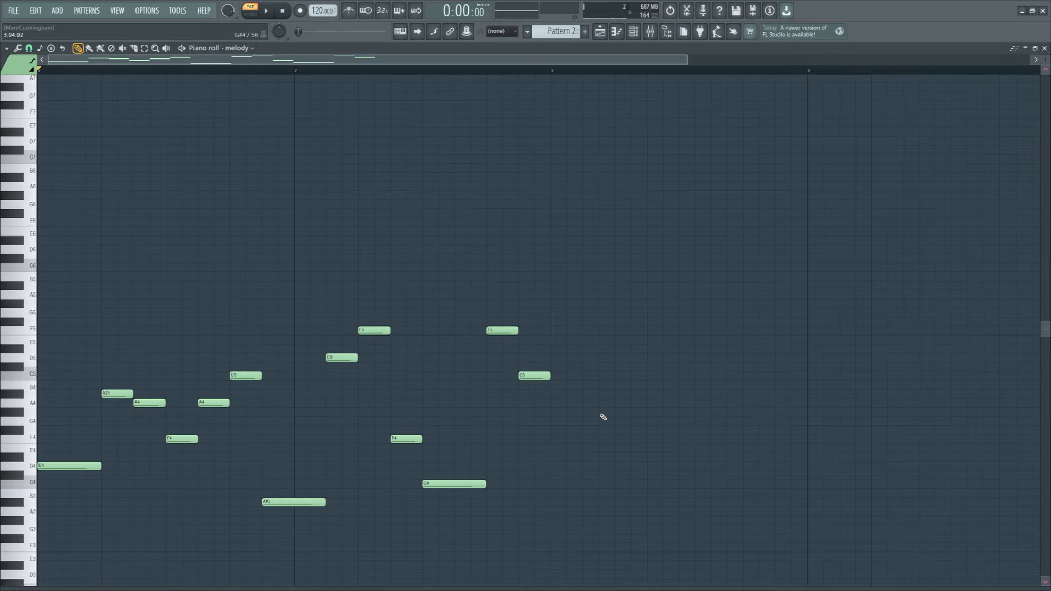
pyautogui.scroll(-3, 481, 417)
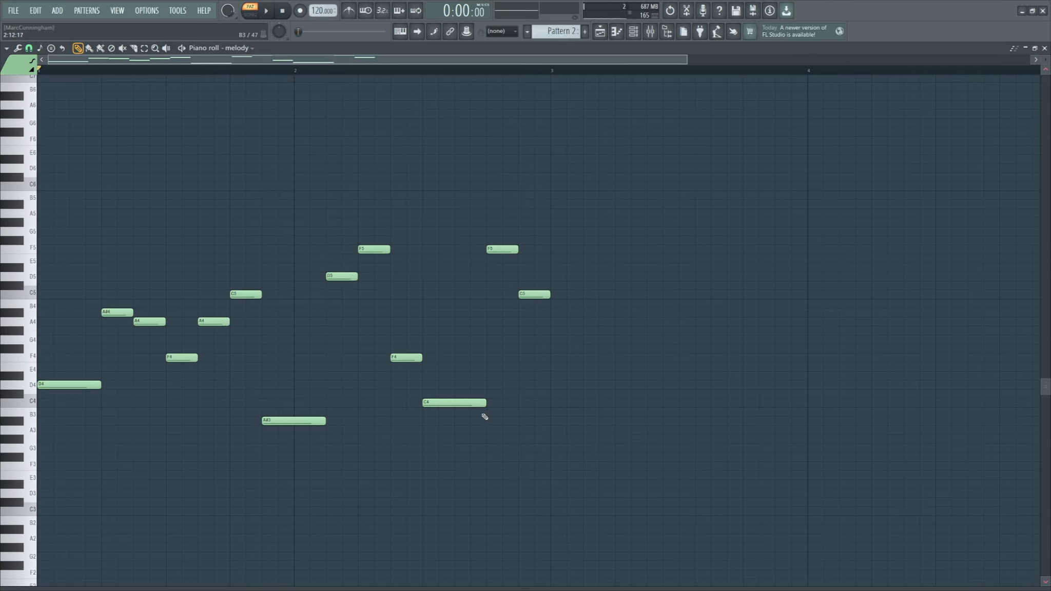
pyautogui.press('space')
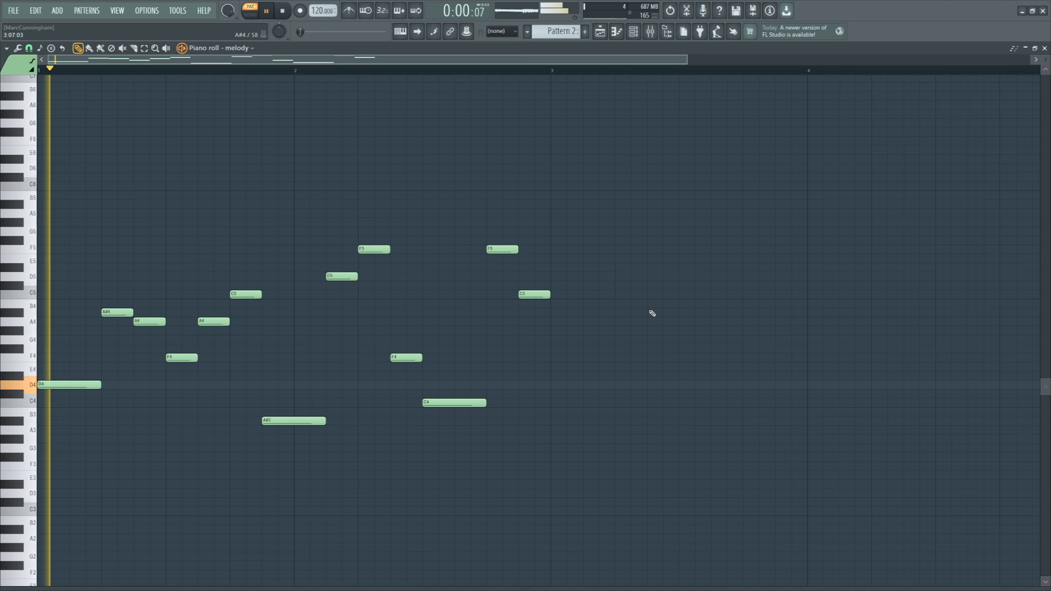
pyautogui.press('space')
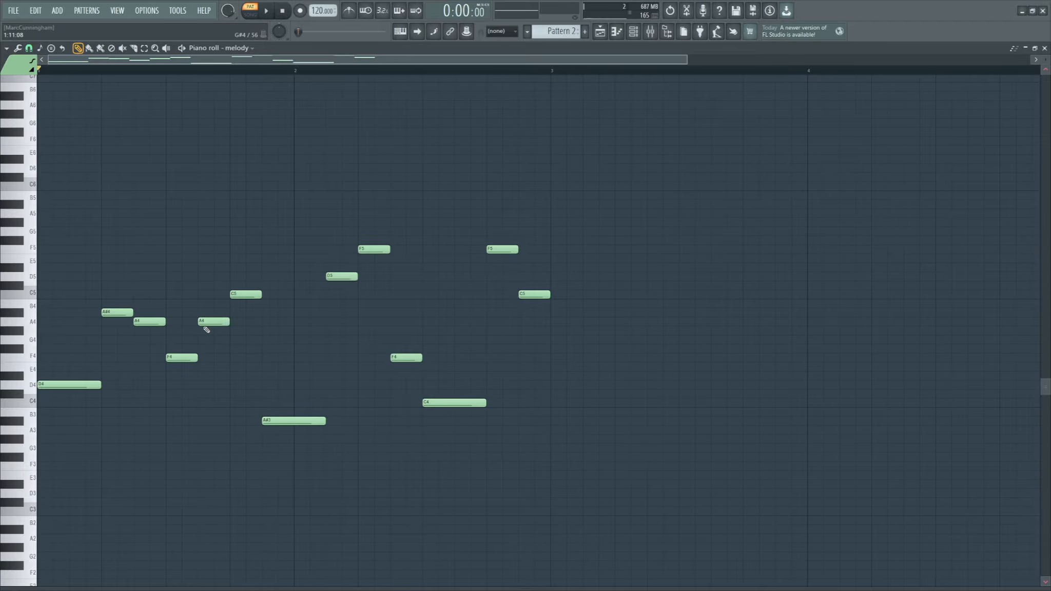
pyautogui.scroll(5, 356, 353)
pyautogui.scroll(-3, 465, 295)
pyautogui.moveTo(1046, 60); pyautogui.dragTo(1045, 80)
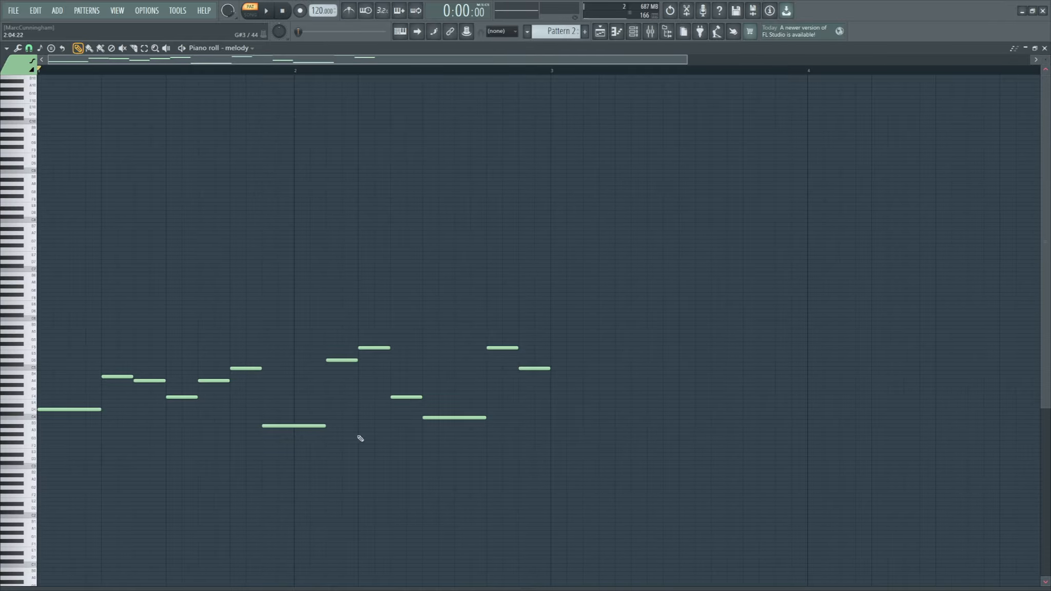
pyautogui.scroll(-2, 218, 368)
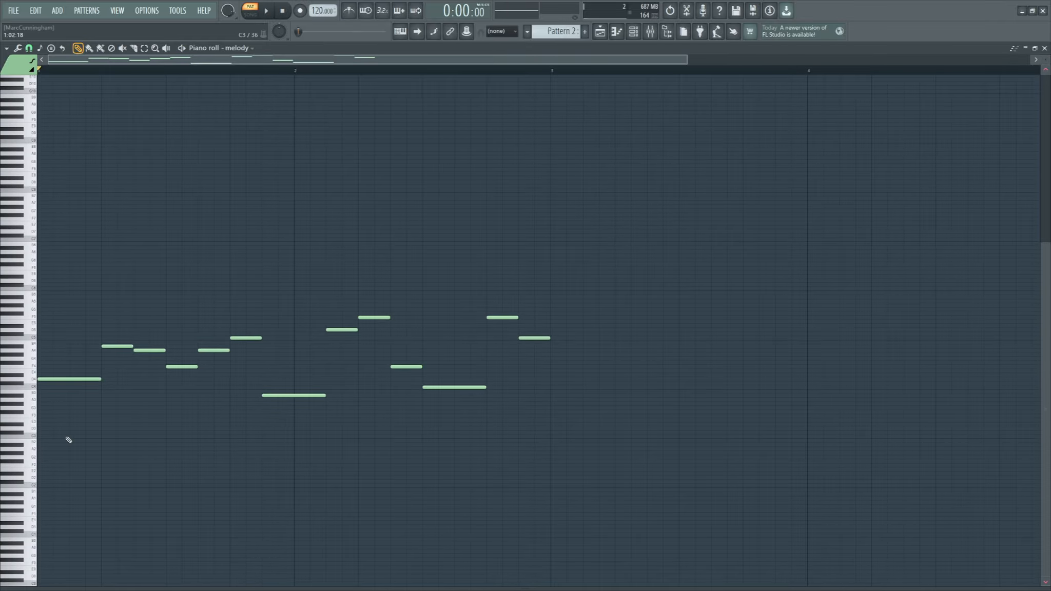
# Play back the two-bar melody in the piano roll.
pyautogui.scroll(2, 586, 206)
pyautogui.scroll(1, 1049, 63)
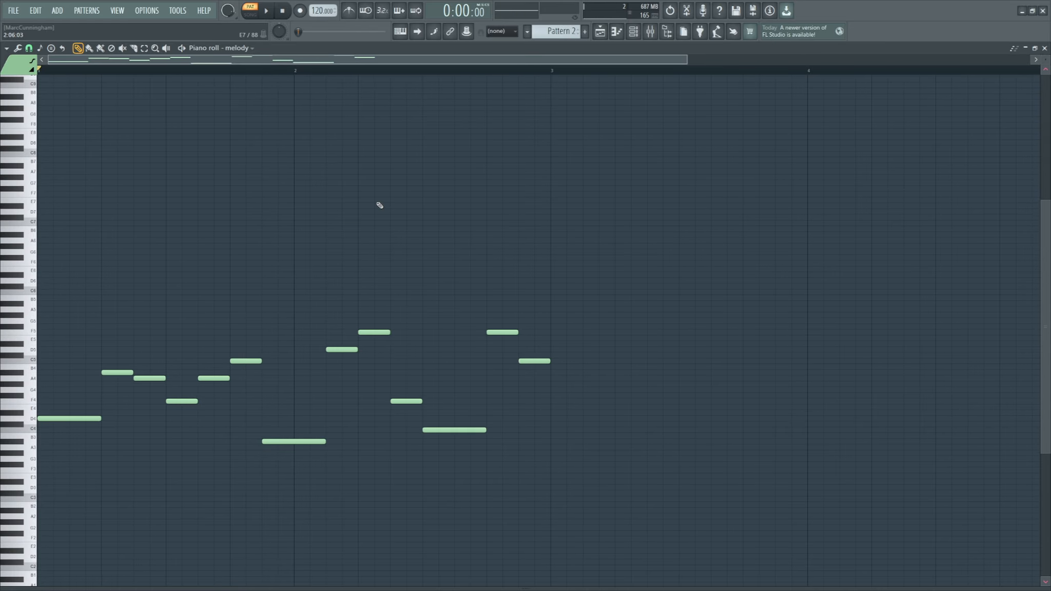
pyautogui.scroll(2, 1046, 62)
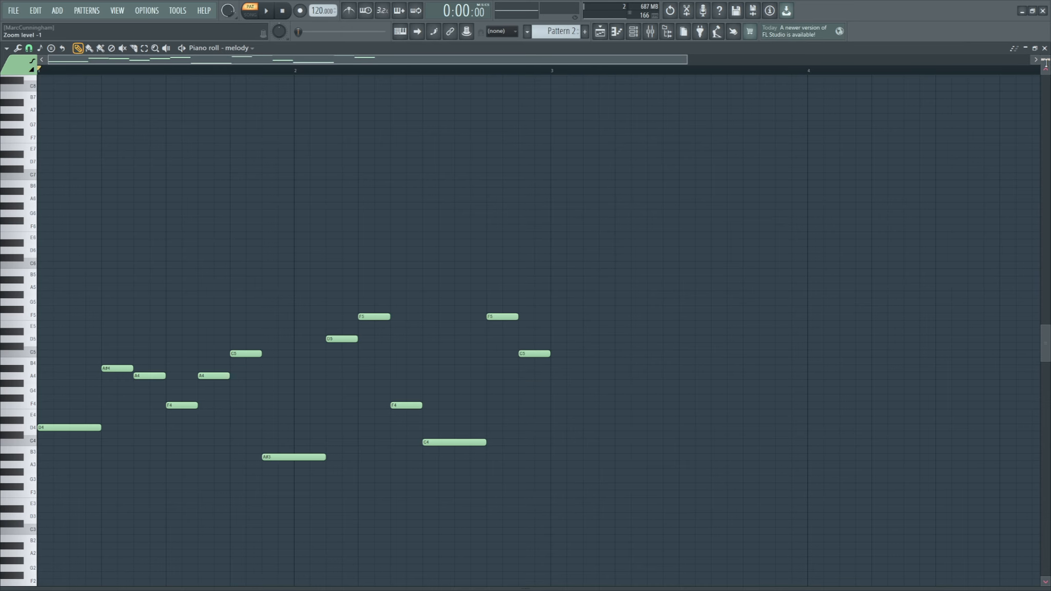
pyautogui.scroll(-1, 1046, 61)
pyautogui.scroll(-2, 627, 186)
pyautogui.press('space')
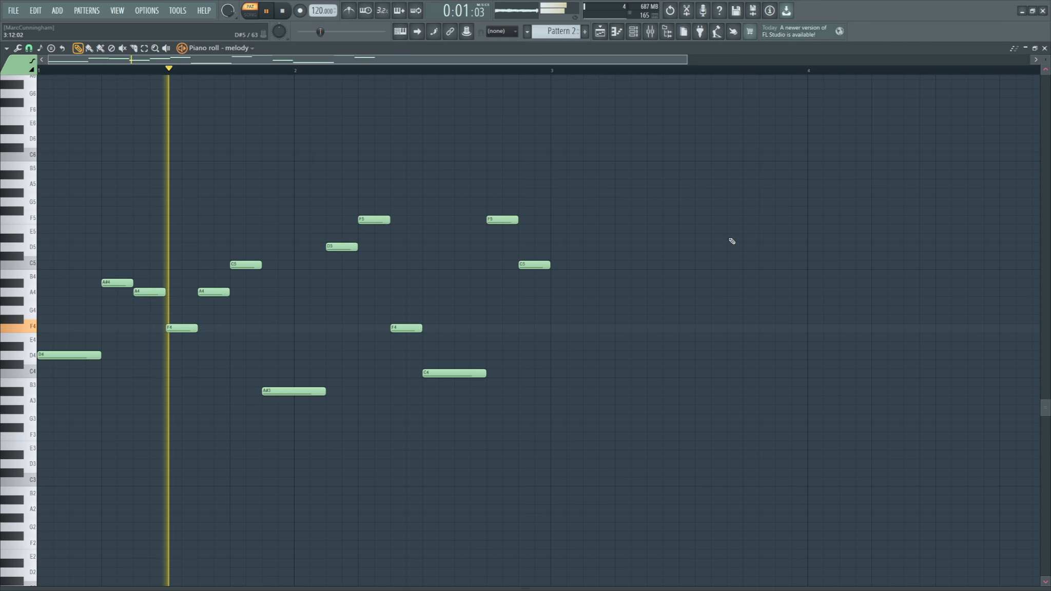
pyautogui.press('space')
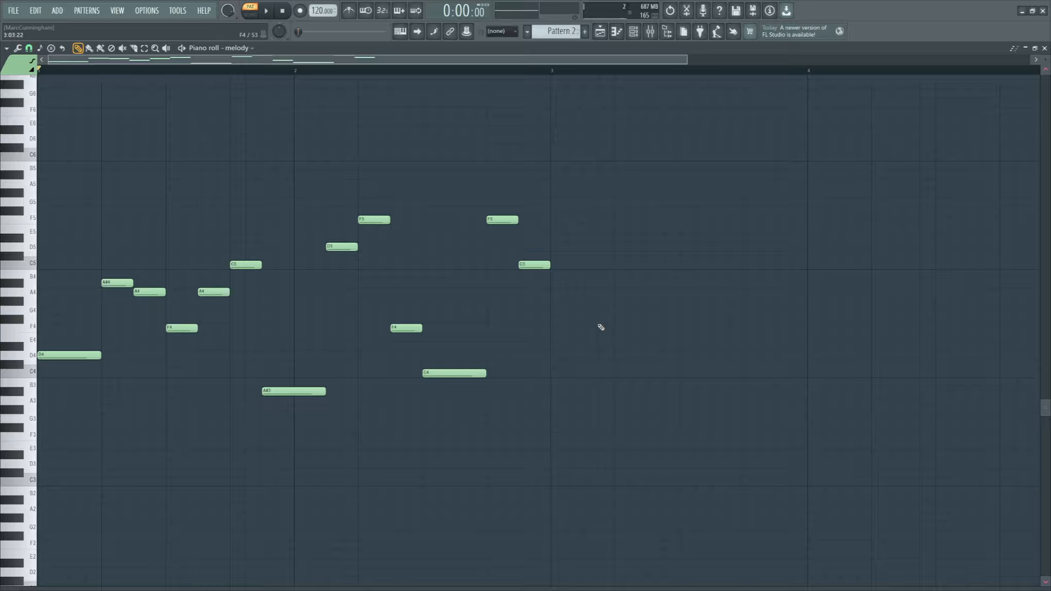
# Transpose the whole melody up three semitones so it starts on F4, and play it back.
pyautogui.hotkey('shift', 'Up')
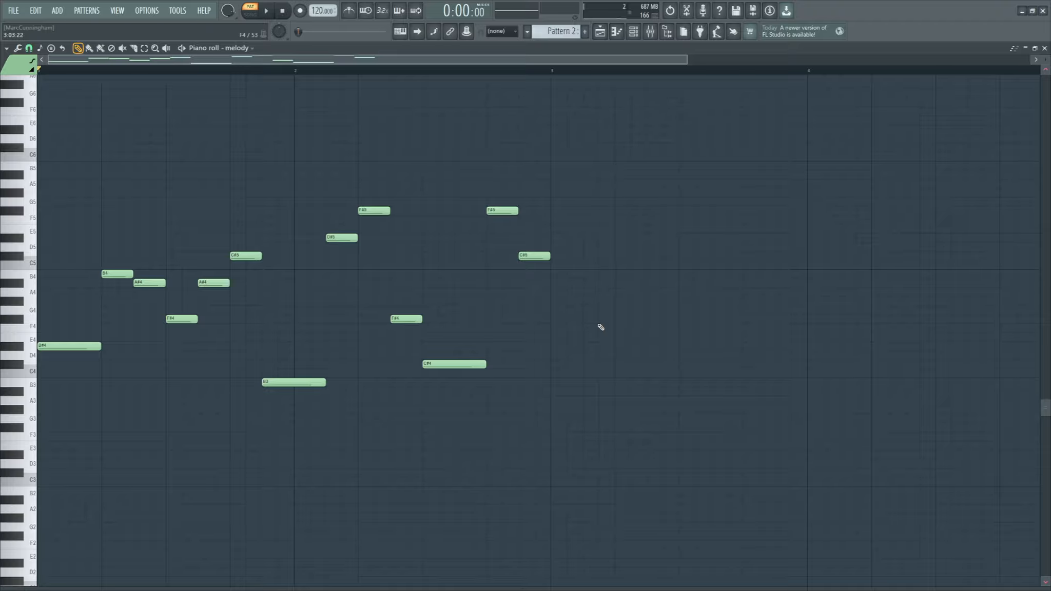
pyautogui.hotkey('shift', 'Up')
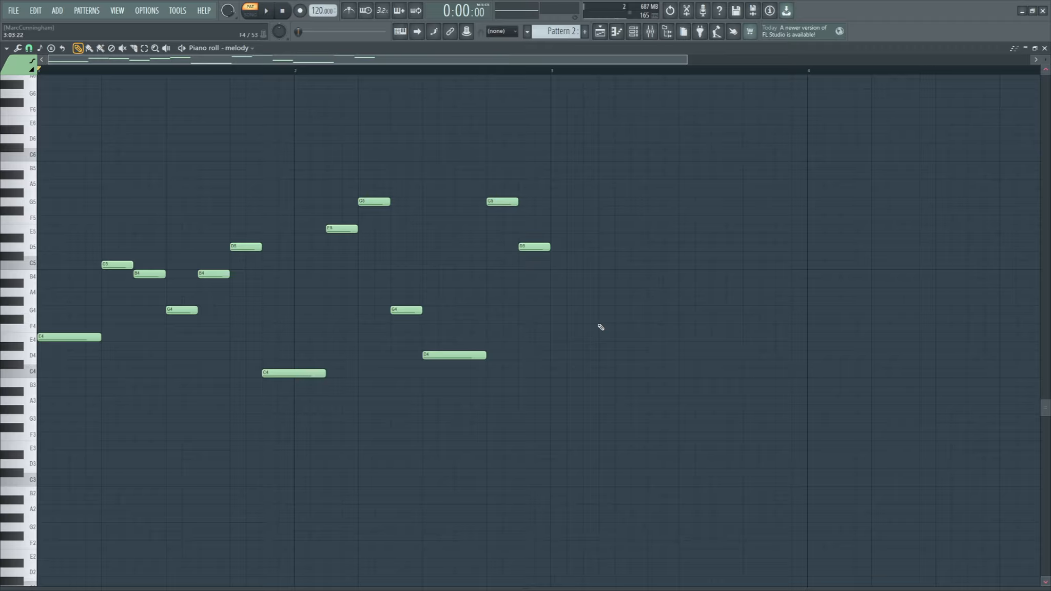
pyautogui.hotkey('shift', 'Up')
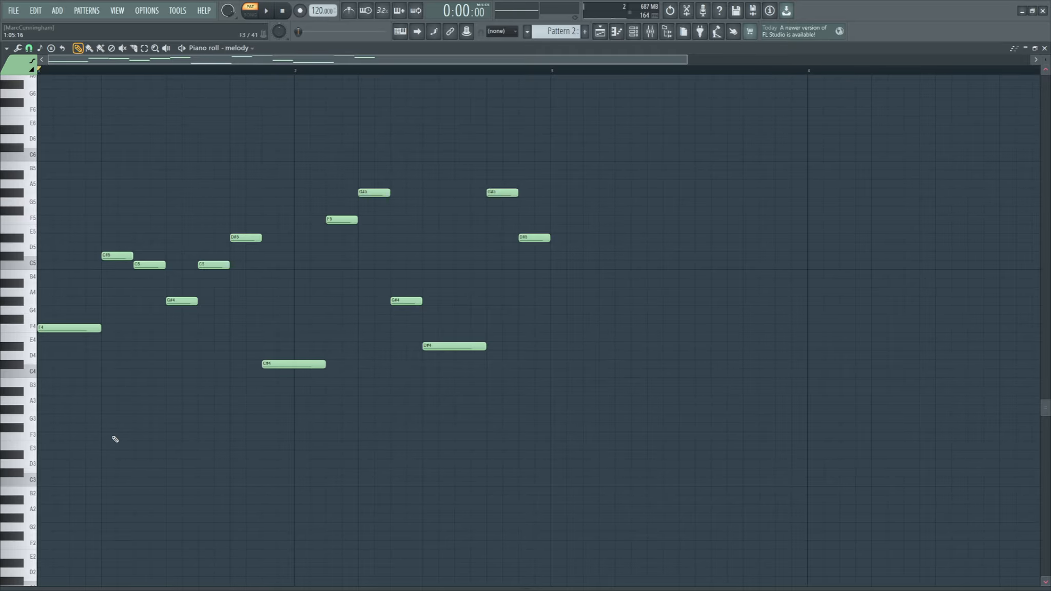
pyautogui.press('space')
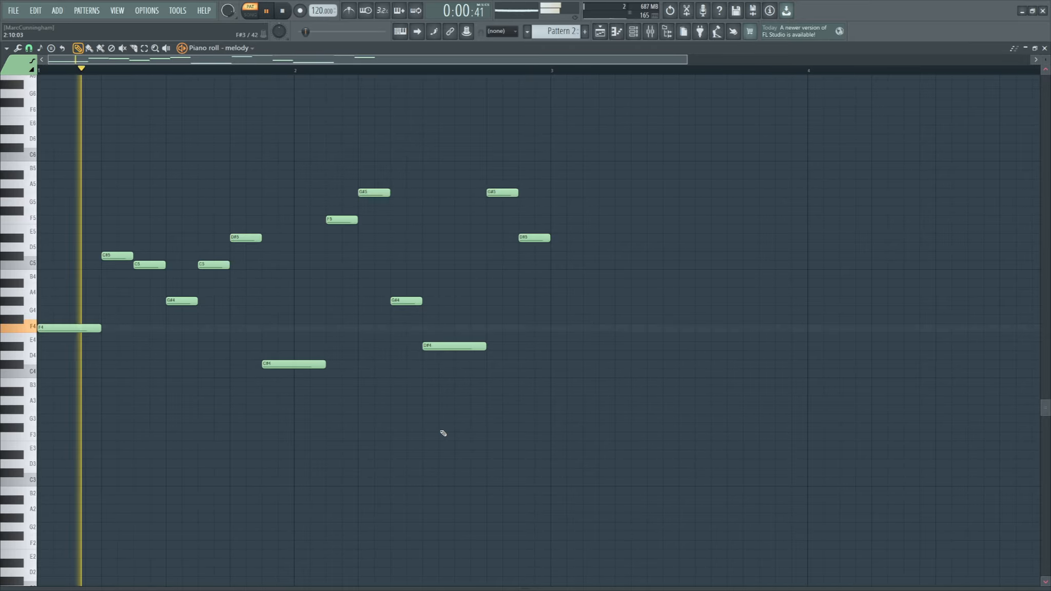
pyautogui.scroll(1, 637, 294)
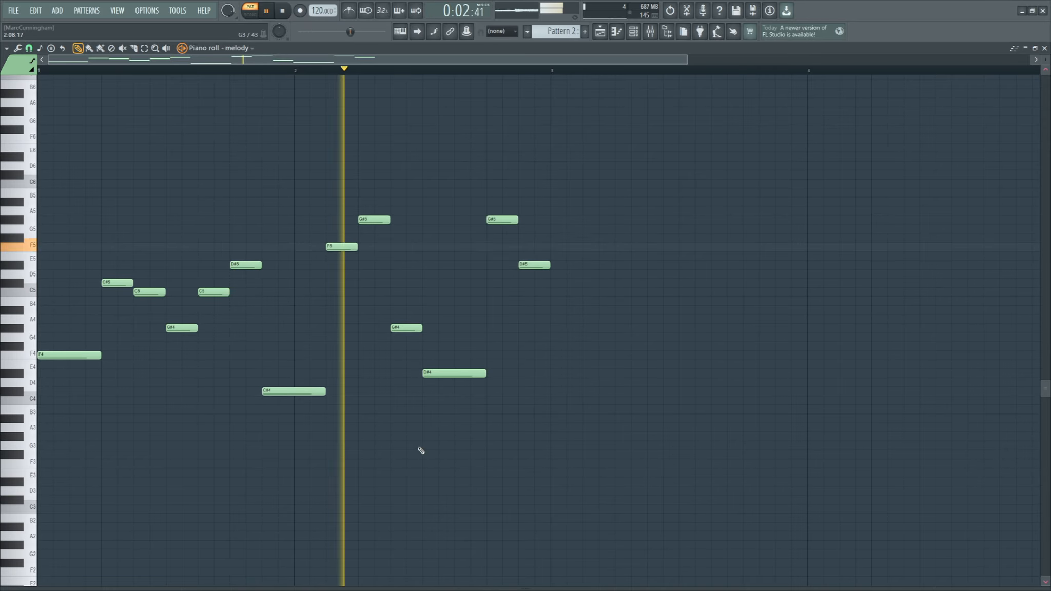
pyautogui.press('space')
pyautogui.press('space')
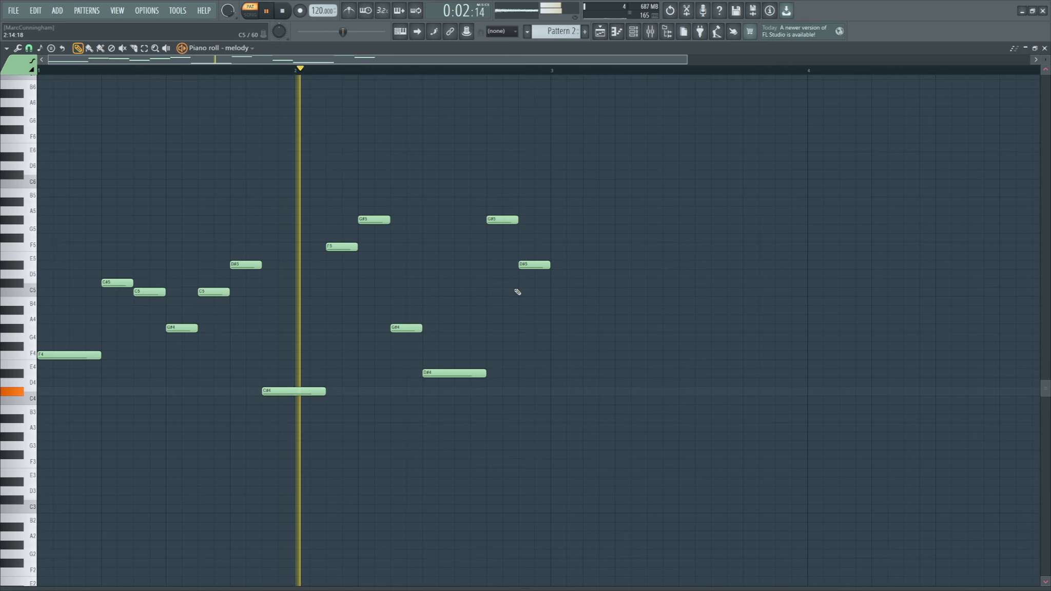
pyautogui.press('space')
# Raise the two-step G#4 note in bar 2 to D#5 and play the pattern.
pyautogui.moveTo(406, 328); pyautogui.dragTo(406, 264)
pyautogui.press('space')
pyautogui.press('space')
# Shorten the D#4 note in bar 2 to two steps and fill the gap after it with a two-step C#4 note.
pyautogui.moveTo(485, 374)
pyautogui.mouseDown()
pyautogui.moveTo(454, 374)
pyautogui.moveTo(436, 392)
pyautogui.moveTo(469, 374)
pyautogui.mouseUp()
pyautogui.click(464, 400)
pyautogui.press('space')
pyautogui.press('space')
pyautogui.moveTo(469, 302); pyautogui.dragTo(469, 336)
pyautogui.rightClick(469, 374)
pyautogui.press('space')
pyautogui.press('space')
pyautogui.moveTo(437, 391); pyautogui.dragTo(437, 373)
pyautogui.press('space')
pyautogui.moveTo(470, 338); pyautogui.dragTo(474, 391)
pyautogui.press('space')
# Raise the last two notes of bar 2 to A#5 and C6 and play the pattern.
pyautogui.moveTo(503, 220); pyautogui.dragTo(503, 202)
pyautogui.moveTo(535, 265); pyautogui.dragTo(534, 184)
pyautogui.press('space')
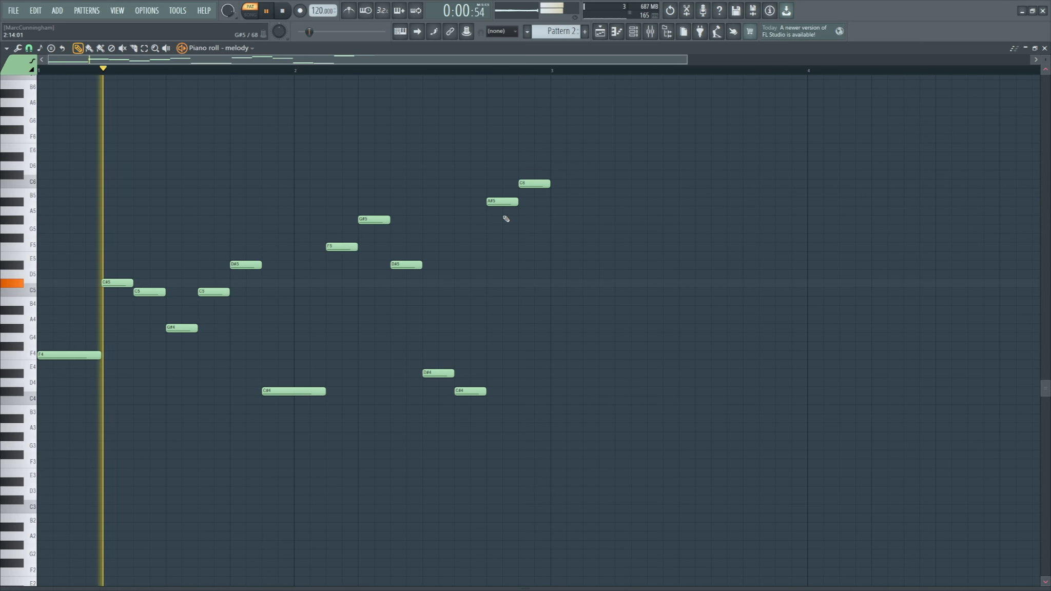
pyautogui.scroll(3, 504, 217)
# Mute the D#5 and A#5 notes in bar 2, unmute them again, and return to the Draw tool.
pyautogui.press('t')
pyautogui.press('space')
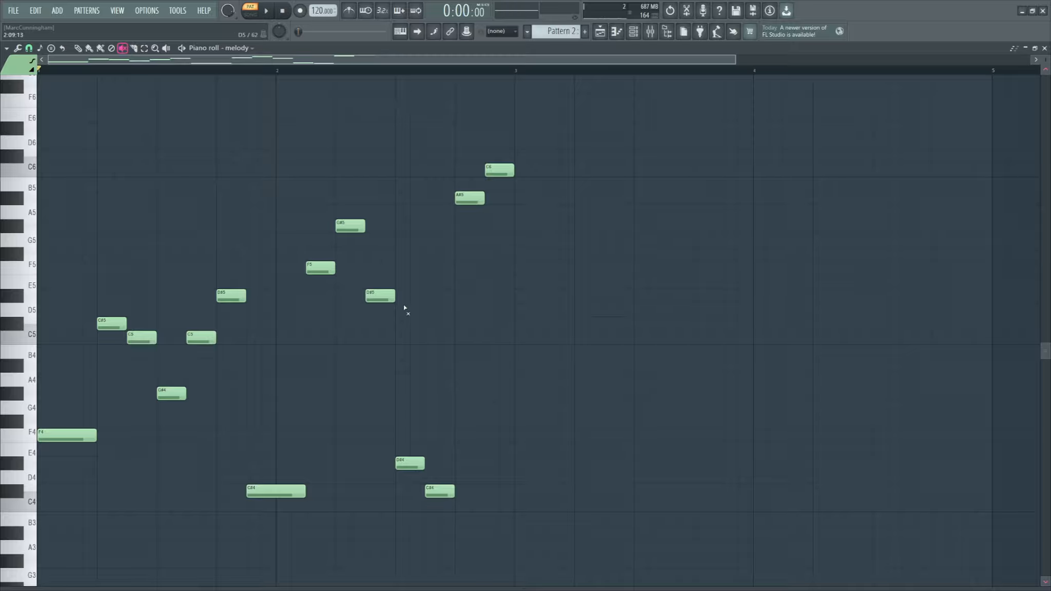
pyautogui.click(379, 301)
pyautogui.click(472, 200)
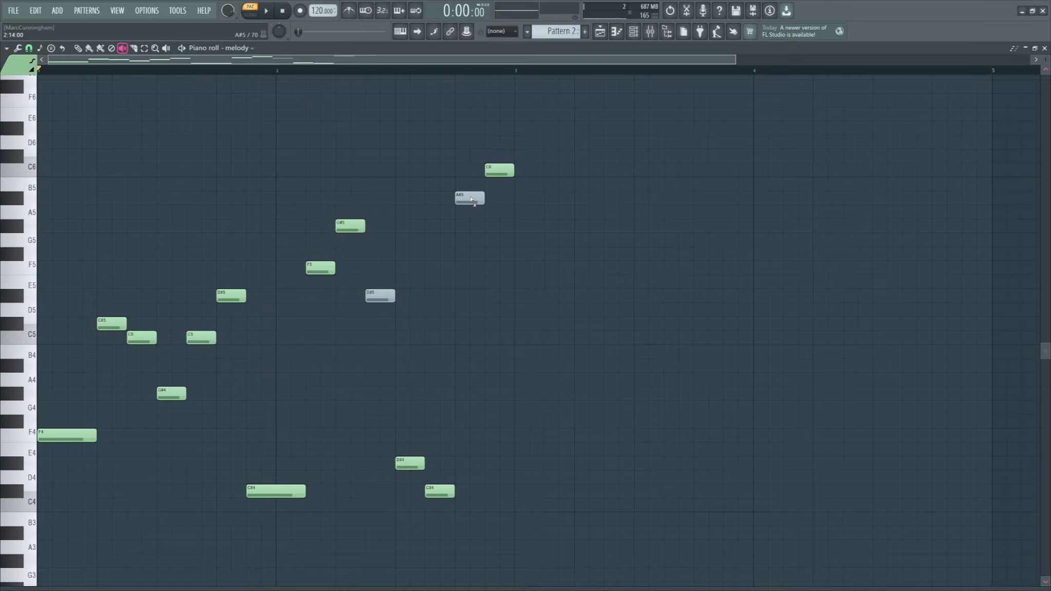
pyautogui.click(388, 298)
pyautogui.click(475, 199)
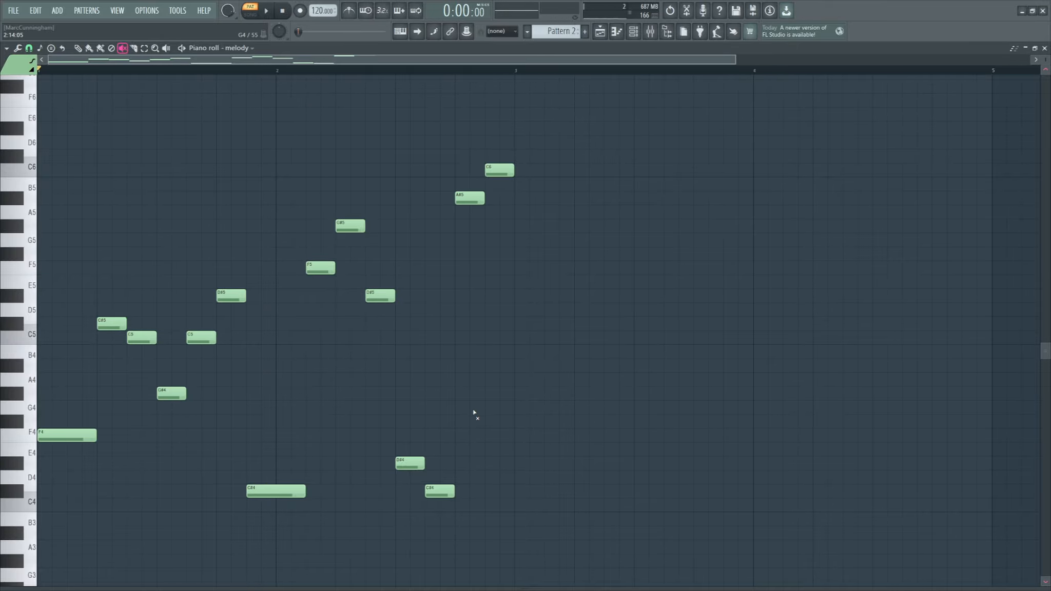
pyautogui.scroll(-1, 502, 290)
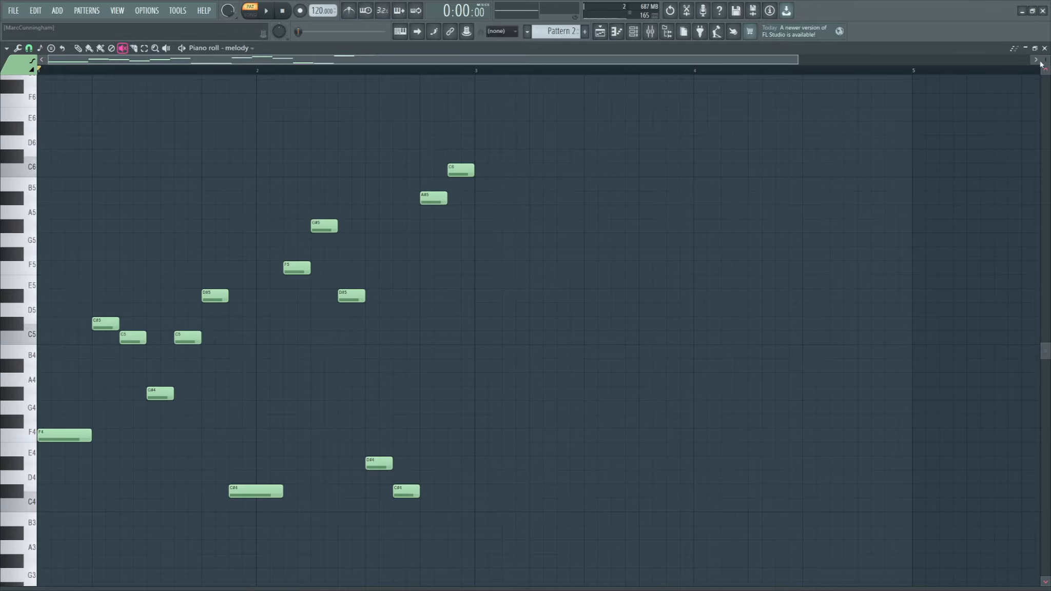
pyautogui.moveTo(1046, 60); pyautogui.dragTo(1049, 58)
pyautogui.press('p')
# Play the revised pattern twice to check the ending of bar 2.
pyautogui.press('space')
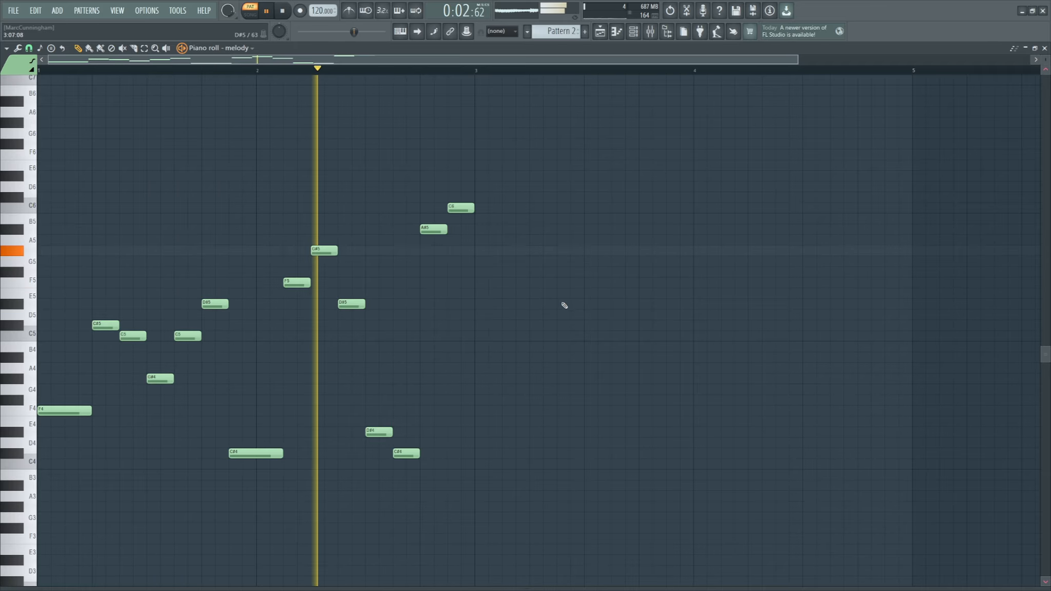
pyautogui.press('space')
pyautogui.press('space')
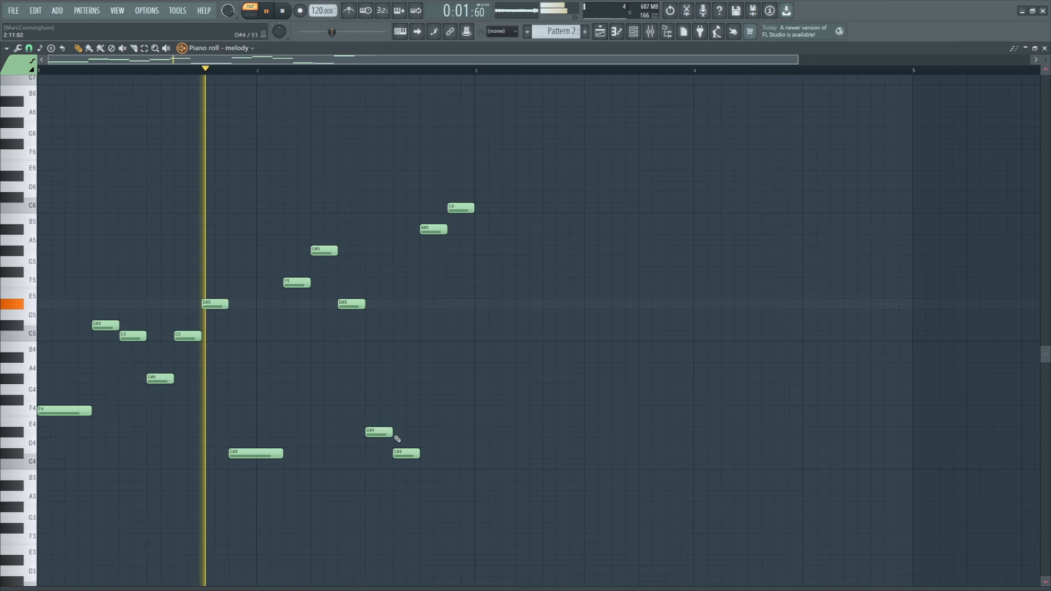
pyautogui.press('space')
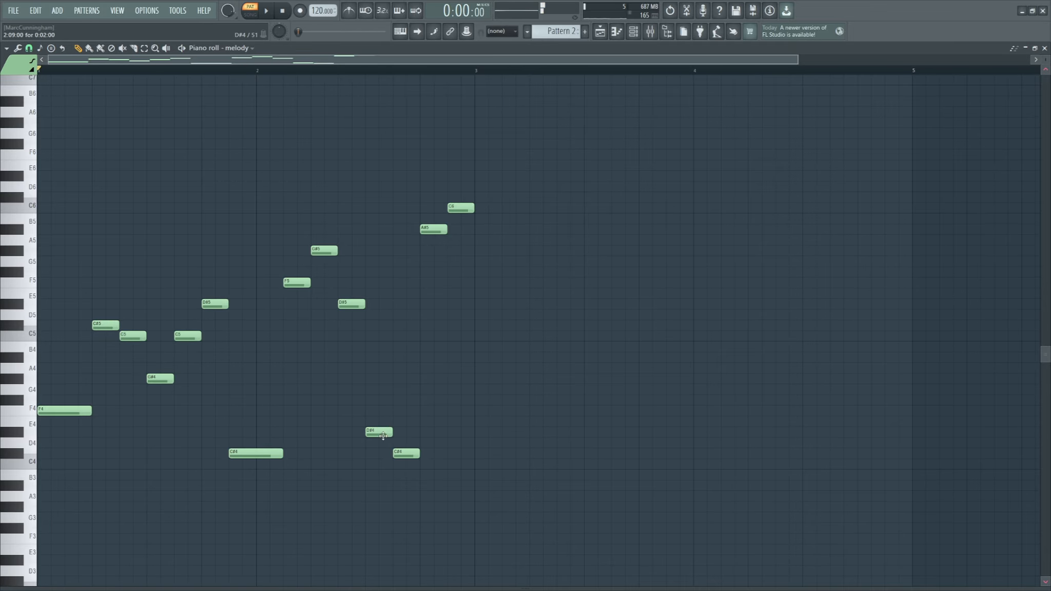
# Replace the D#4 and C#4 notes in bar 2 with two-step F4 and G#4 notes, and play the pattern.
pyautogui.click(368, 411)
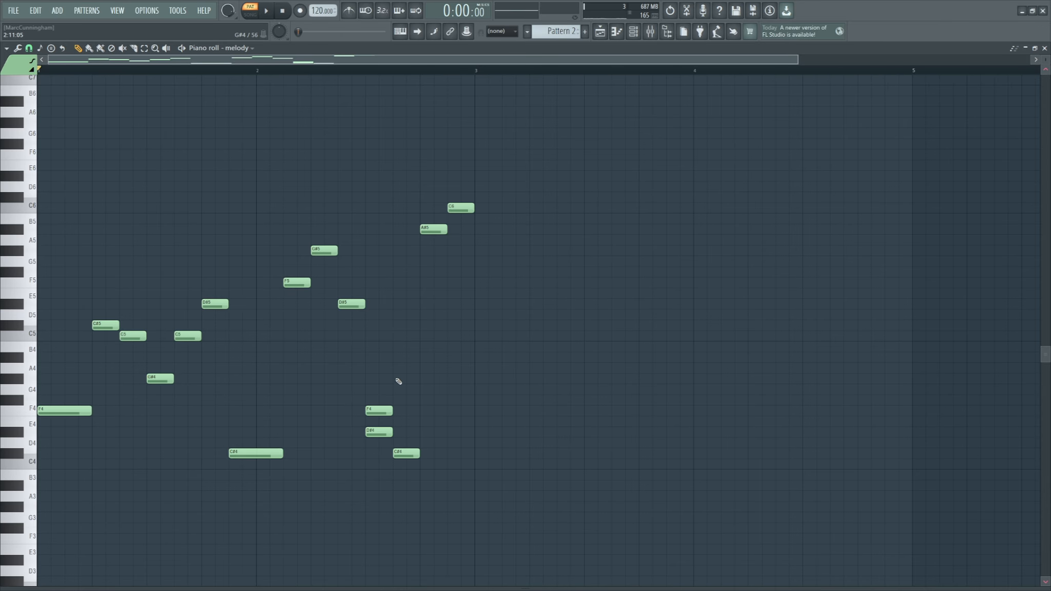
pyautogui.click(397, 378)
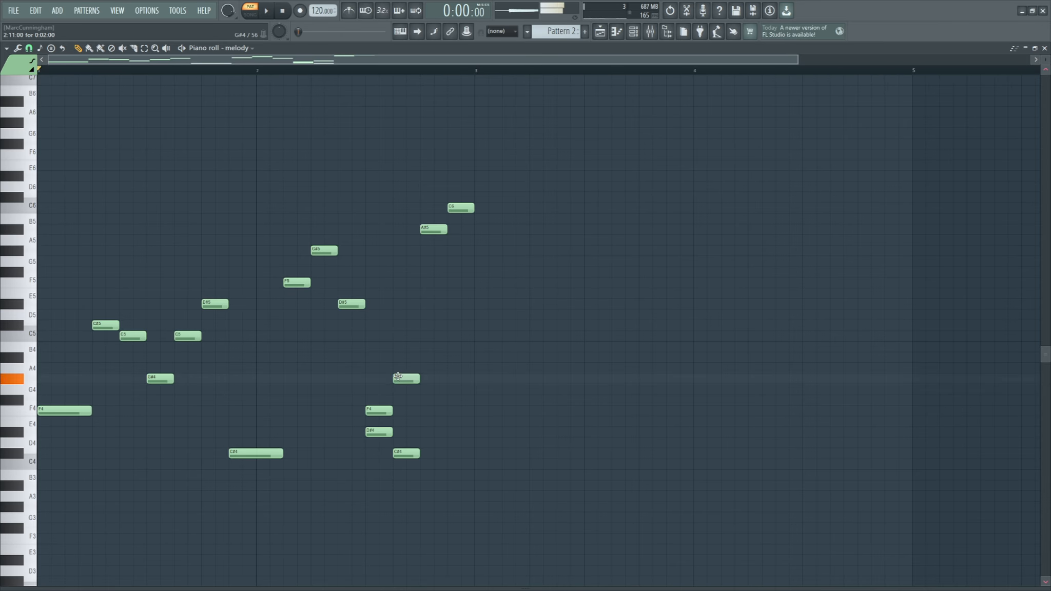
pyautogui.rightClick(381, 411)
pyautogui.rightClick(382, 432)
pyautogui.rightClick(407, 453)
pyautogui.press('space')
pyautogui.hotkey('ctrl', 'z')
pyautogui.rightClick(382, 432)
pyautogui.rightClick(407, 453)
pyautogui.press('space')
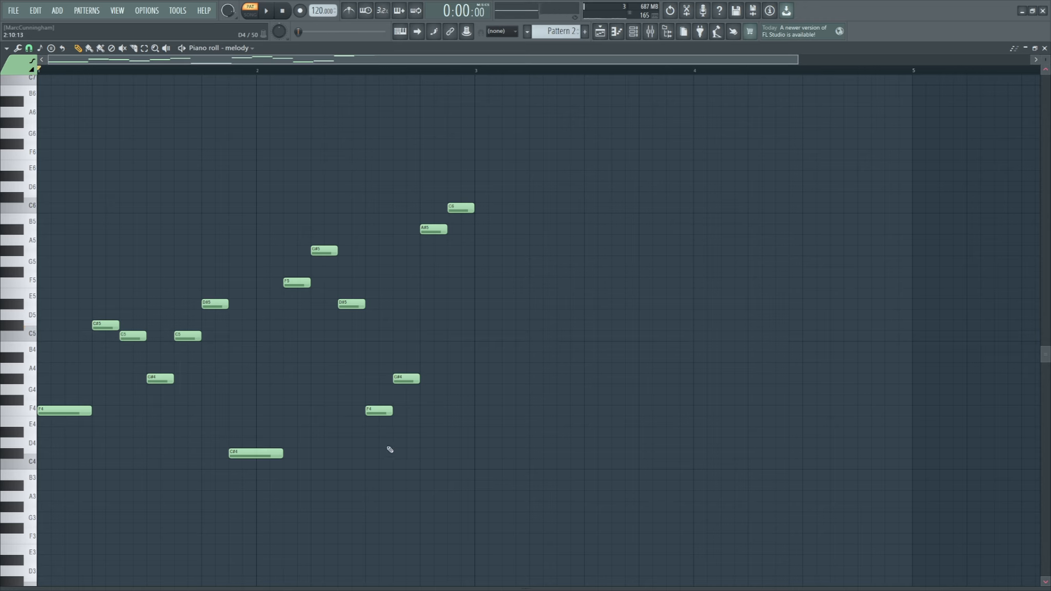
pyautogui.press('space')
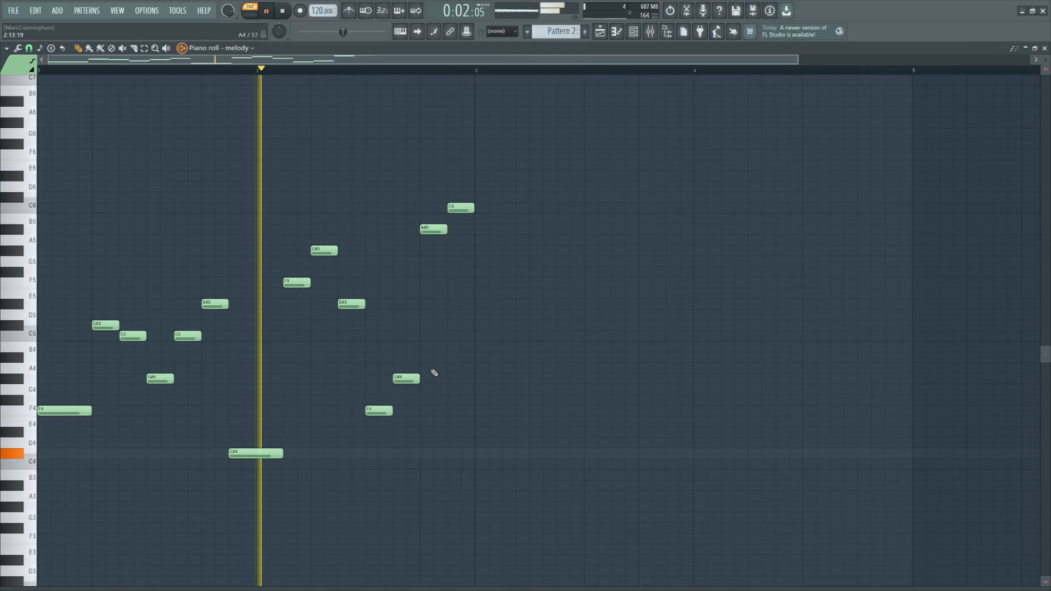
pyautogui.press('space')
pyautogui.press('space')
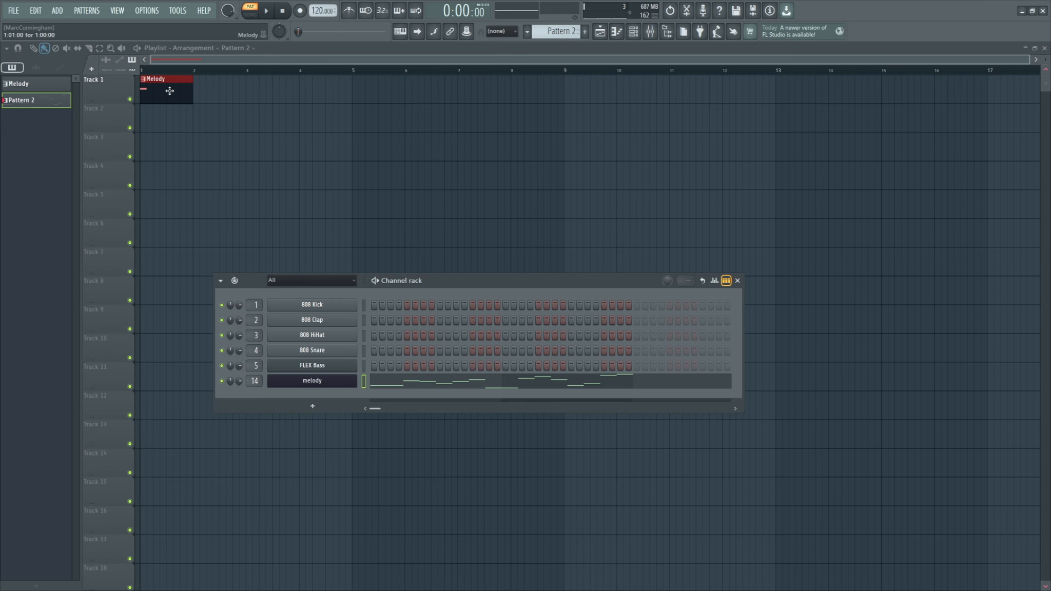
# Place Pattern 2 at the start of track 2 in the playlist and extend the Melody clip on track 1 to two bars.
pyautogui.press('F6')
pyautogui.moveTo(23, 102); pyautogui.dragTo(144, 127)
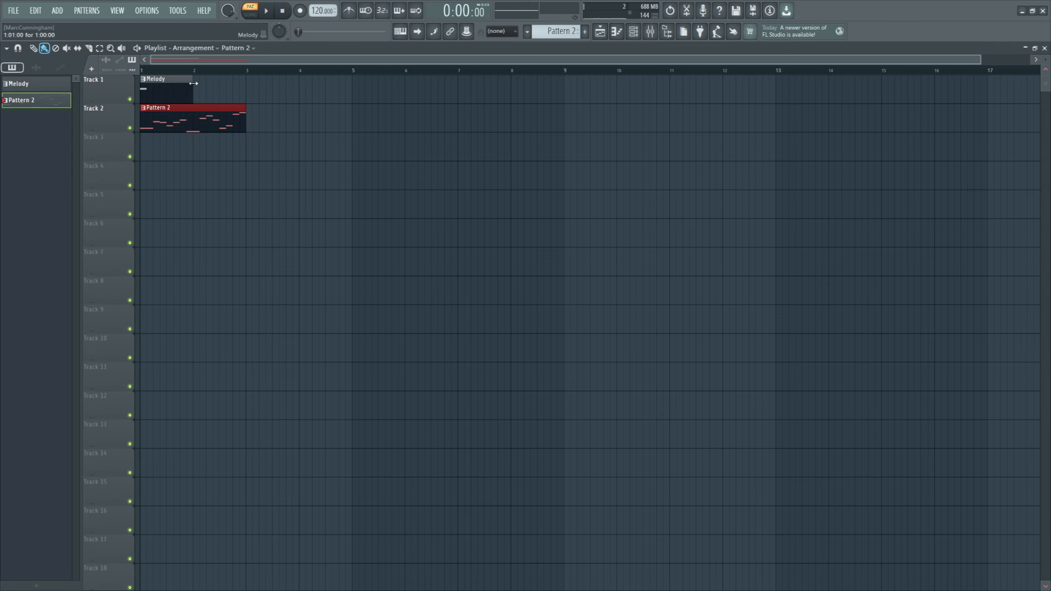
pyautogui.moveTo(192, 84); pyautogui.dragTo(246, 84)
pyautogui.press('space')
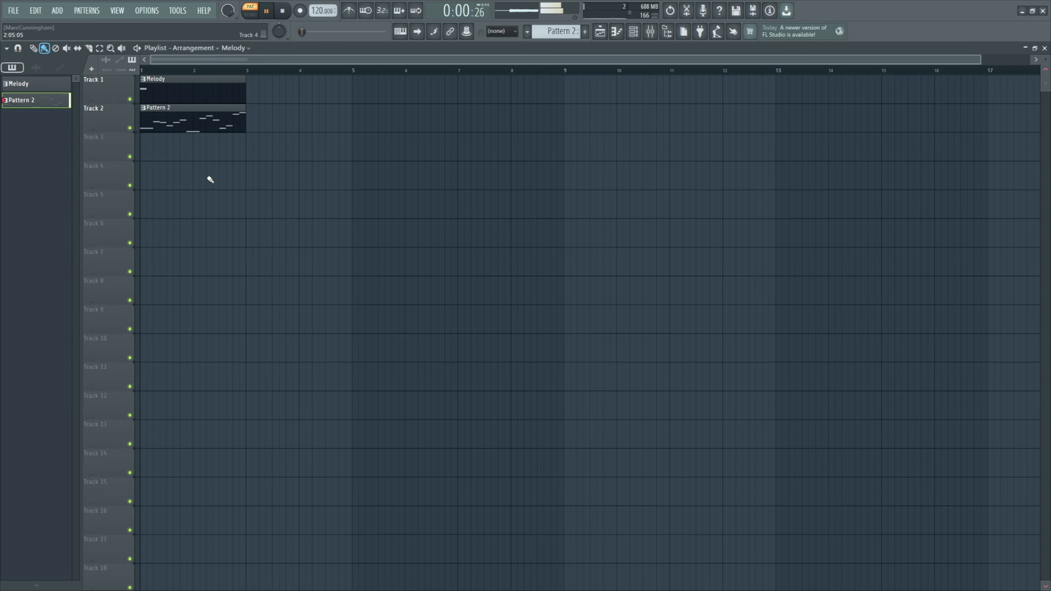
pyautogui.press('space')
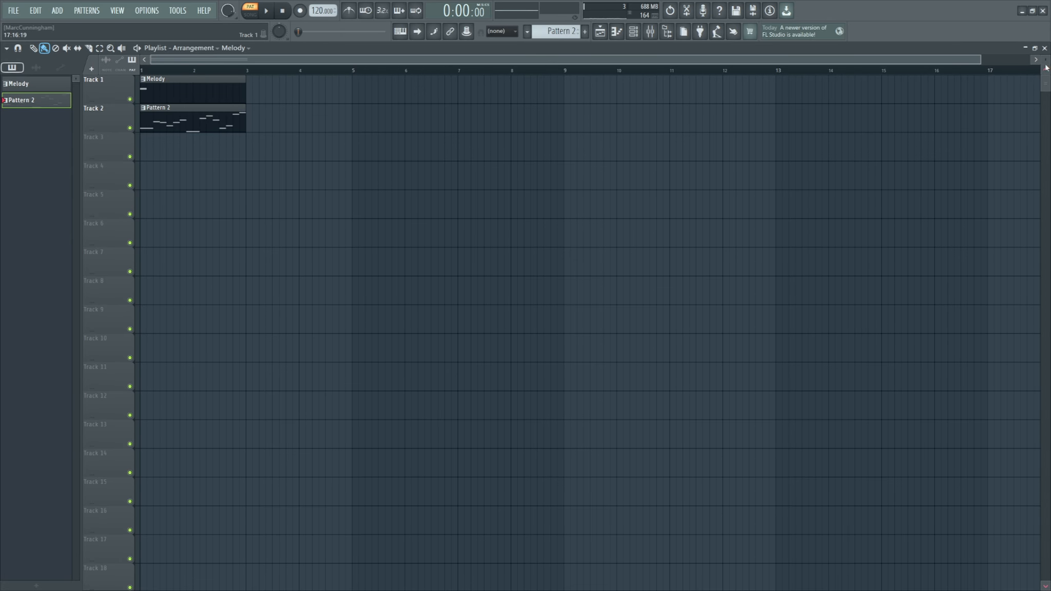
# Enlarge the playlist tracks and rename the Melody pattern drums and Pattern 2 melody.
pyautogui.moveTo(1047, 66); pyautogui.dragTo(1046, 61)
pyautogui.click(179, 112)
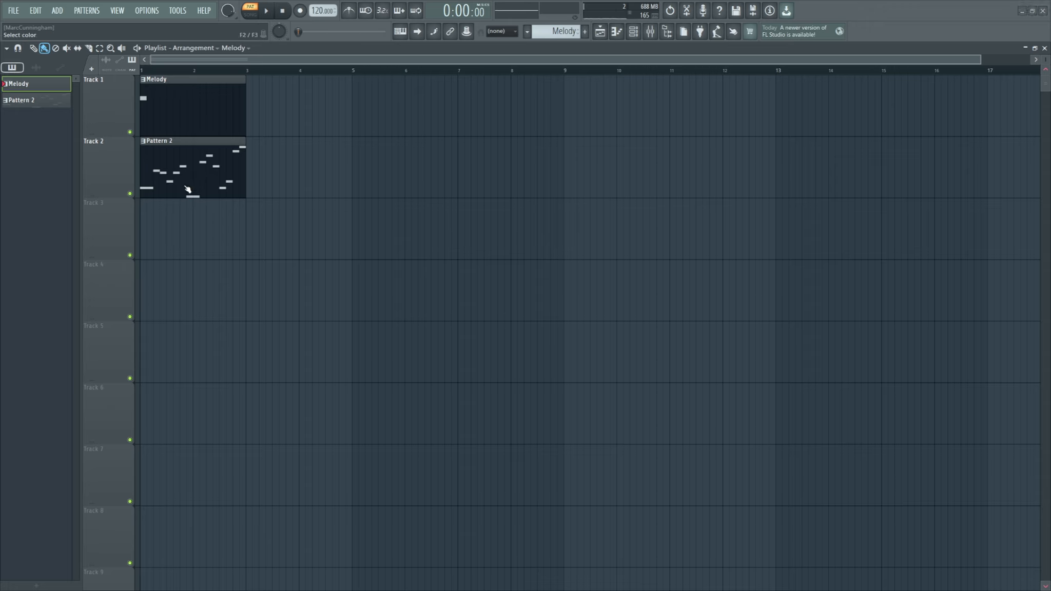
pyautogui.press('Return')
pyautogui.press('Return')
# Switch playback from pattern to song mode and play the arrangement.
pyautogui.press('space')
pyautogui.press('space')
pyautogui.press('l')
pyautogui.press('space')
pyautogui.press('space')
# Delete the single note from the drums pattern in the piano roll and close the editor.
pyautogui.doubleClick(176, 101)
pyautogui.rightClick(49, 239)
pyautogui.click(1044, 48)
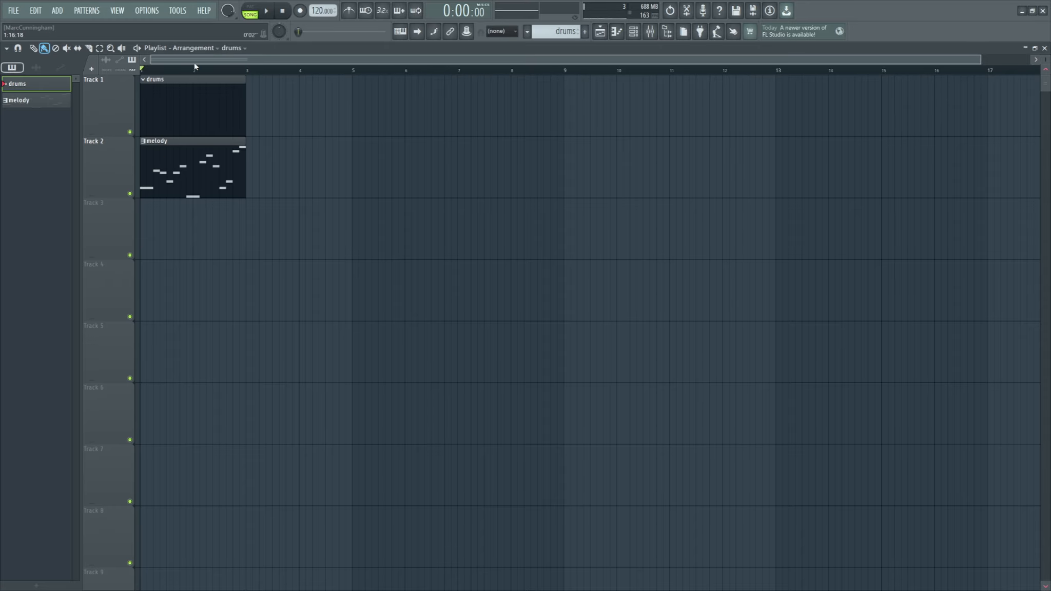
# Add a unique copy of the drums clip at the start of track 3 and rename its pattern melody.
pyautogui.press('pageup')
pyautogui.press('pageup')
pyautogui.press('pageup')
pyautogui.press('pageup')
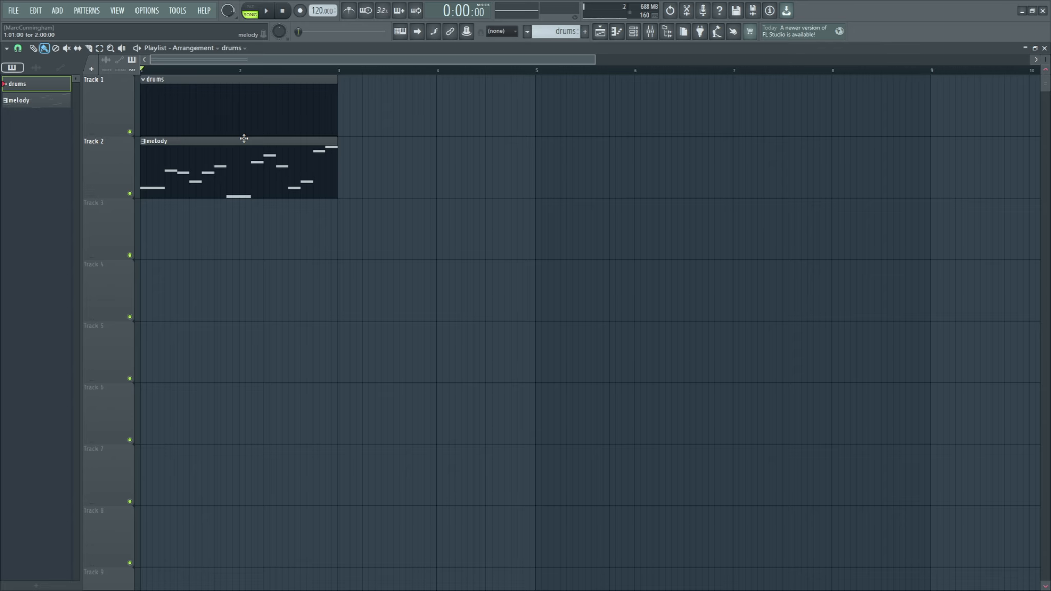
pyautogui.click(155, 234)
pyautogui.click(145, 202)
pyautogui.click(199, 297)
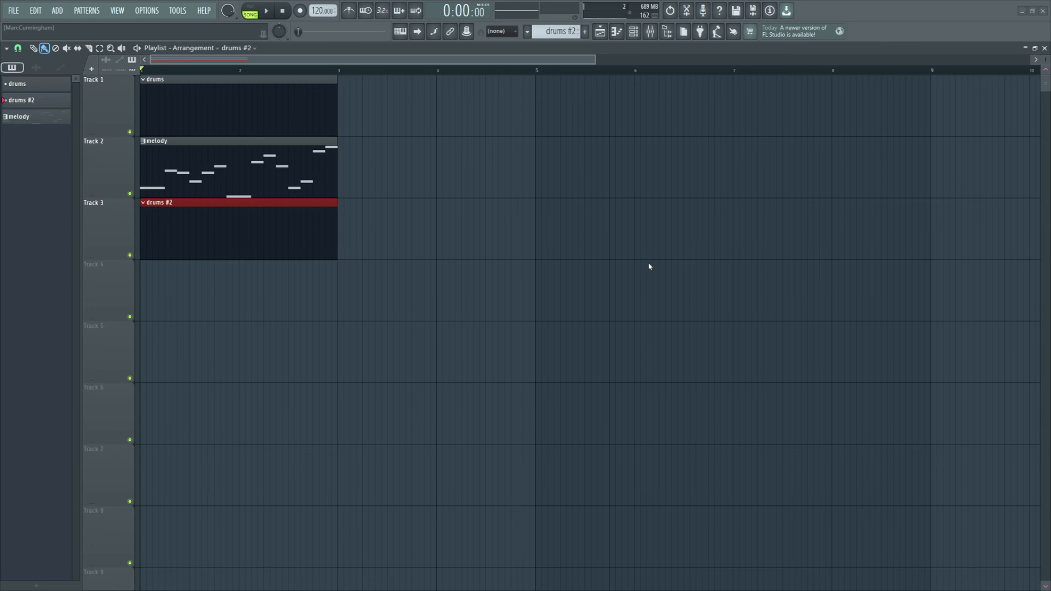
pyautogui.press('Return')
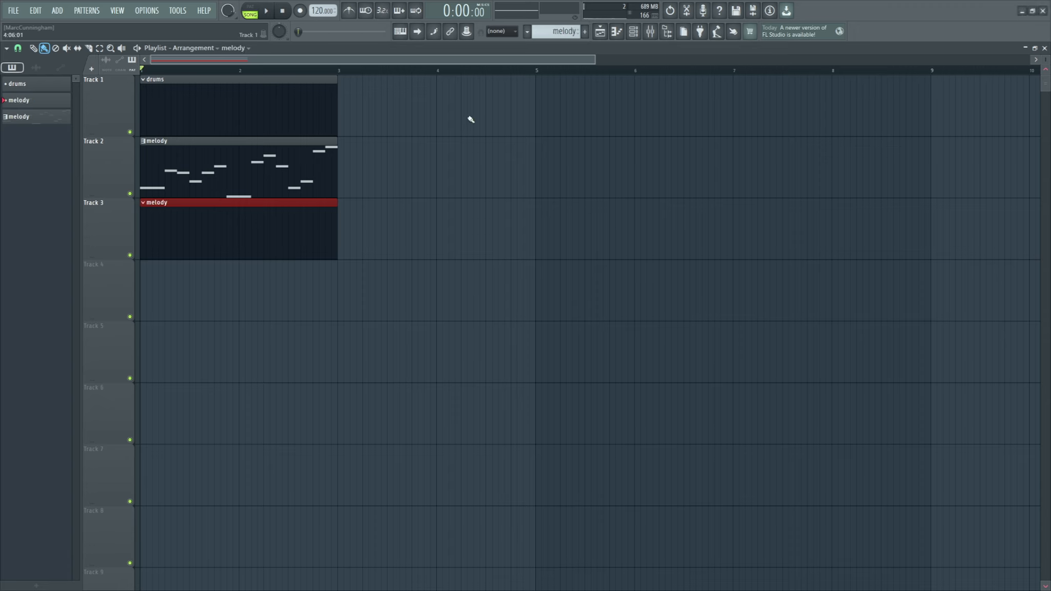
# Rename the empty pattern on track 3 as melody 2.
pyautogui.doubleClick(220, 230)
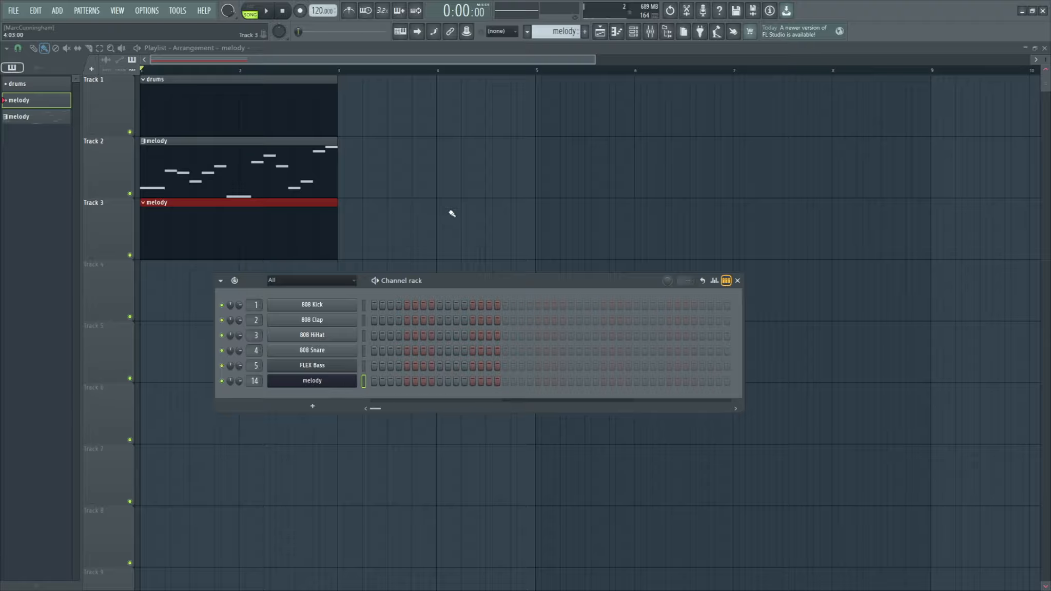
pyautogui.press('F6')
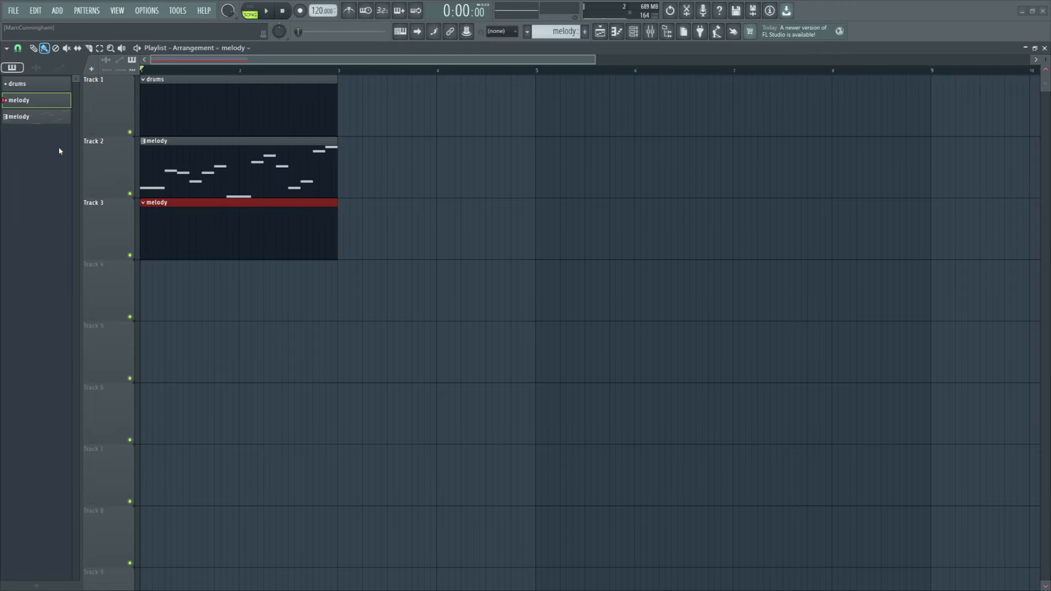
pyautogui.hotkey('ctrl', 'shift', 'c')
pyautogui.keyDown('ctrl'); pyautogui.click(521, 218); pyautogui.keyUp('ctrl')
pyautogui.click(175, 70)
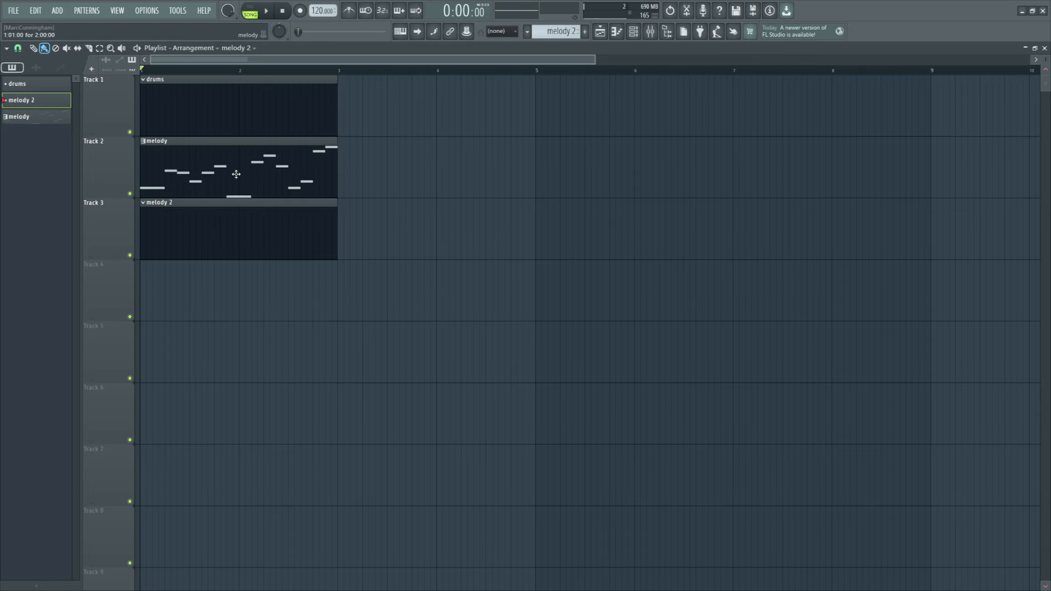
# Clone the melody channel in the channel rack for the melody 2 pattern.
pyautogui.click(634, 31)
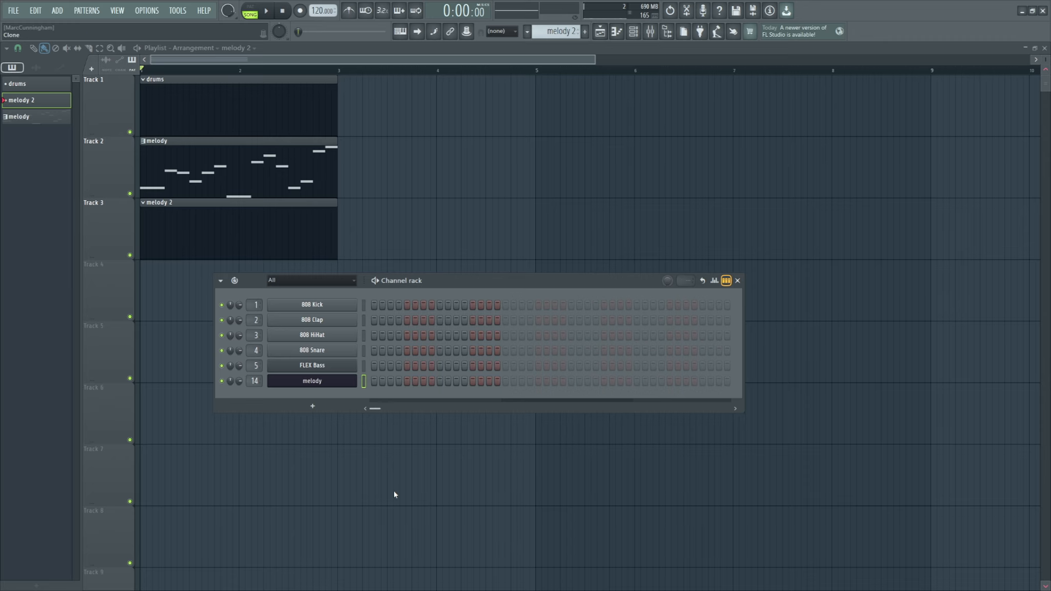
pyautogui.hotkey('alt', 'c')
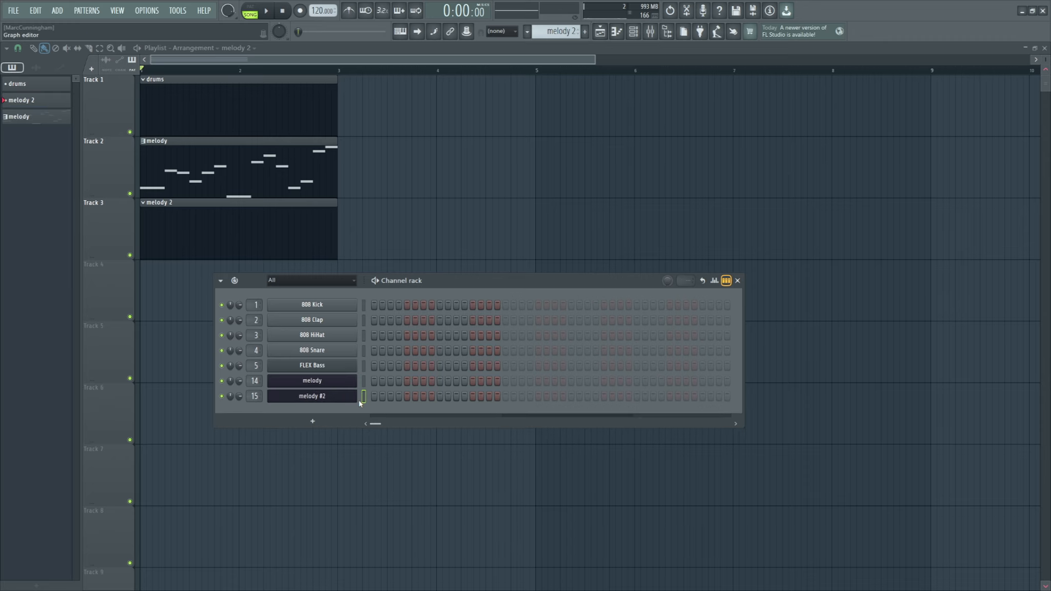
pyautogui.press('F7')
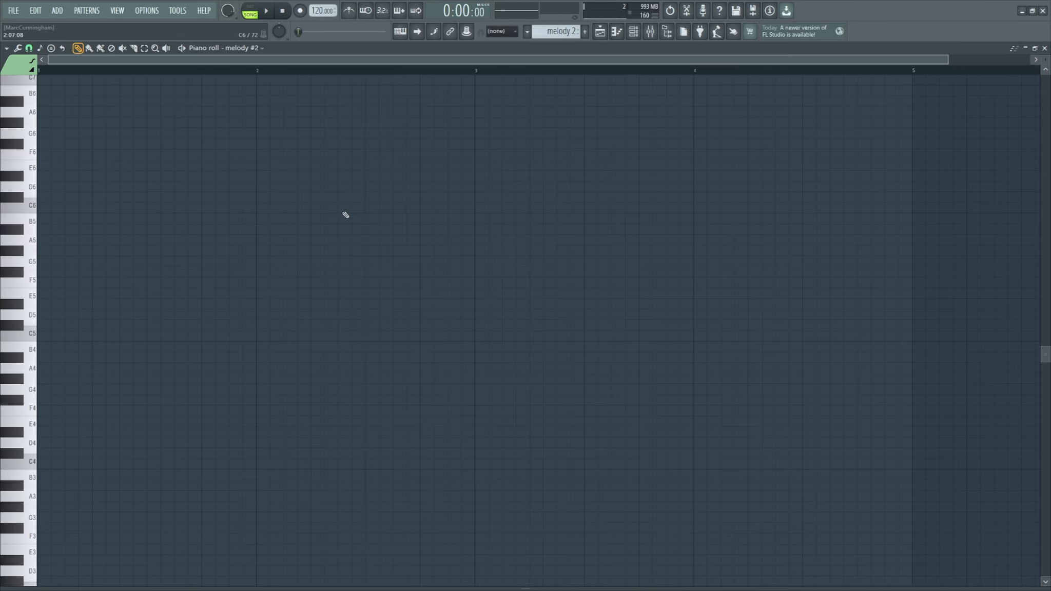
pyautogui.click(1045, 48)
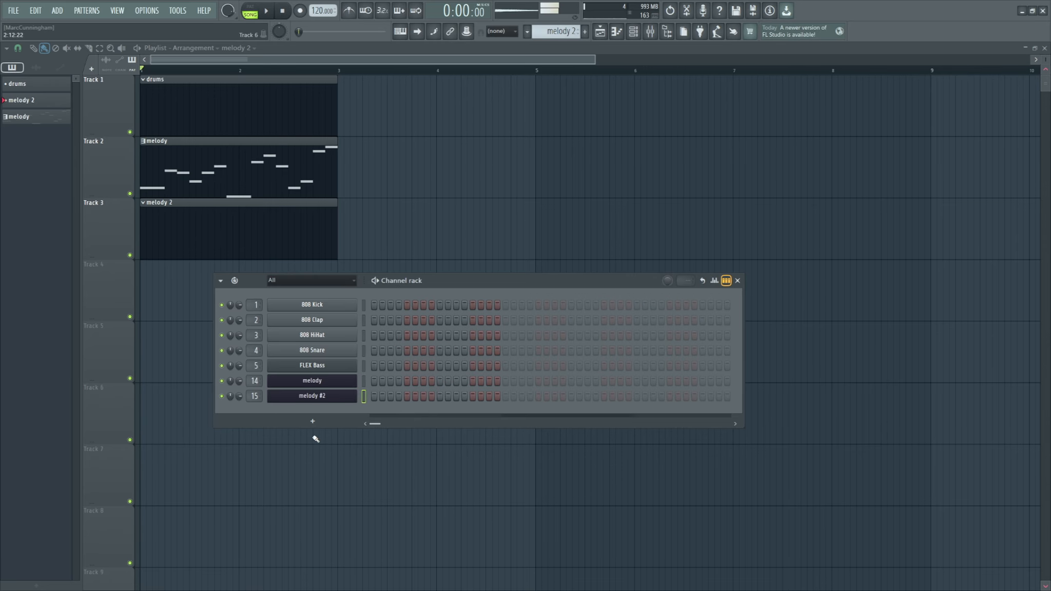
# Write a melody #2 counter-melody across bars 1 and 2 with notes G#6, C6, G#5, C#6, C6, D#6, C6, G5 and D#5.
pyautogui.press('F7')
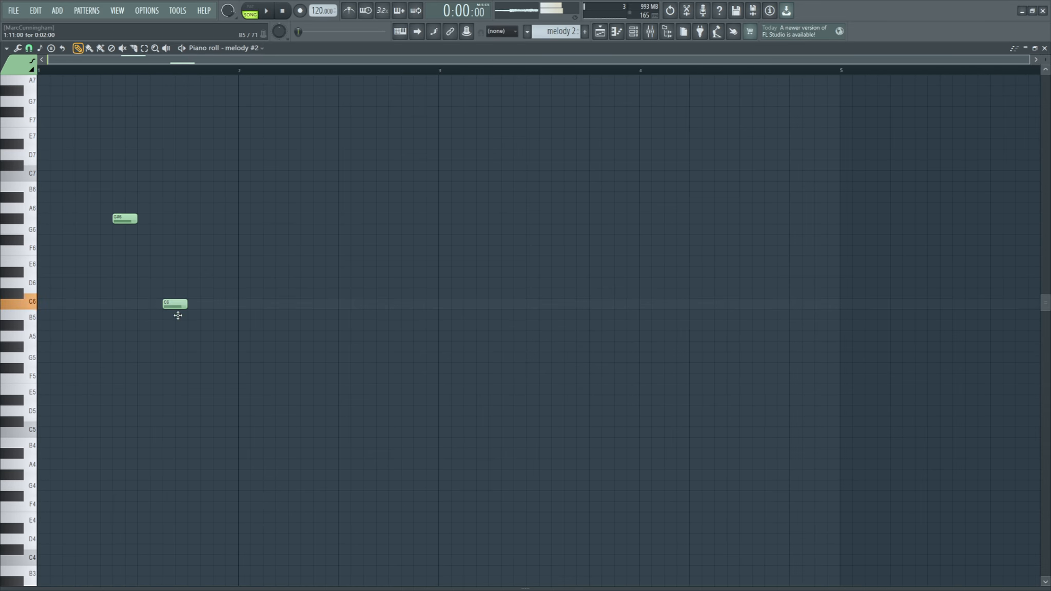
pyautogui.click(199, 273)
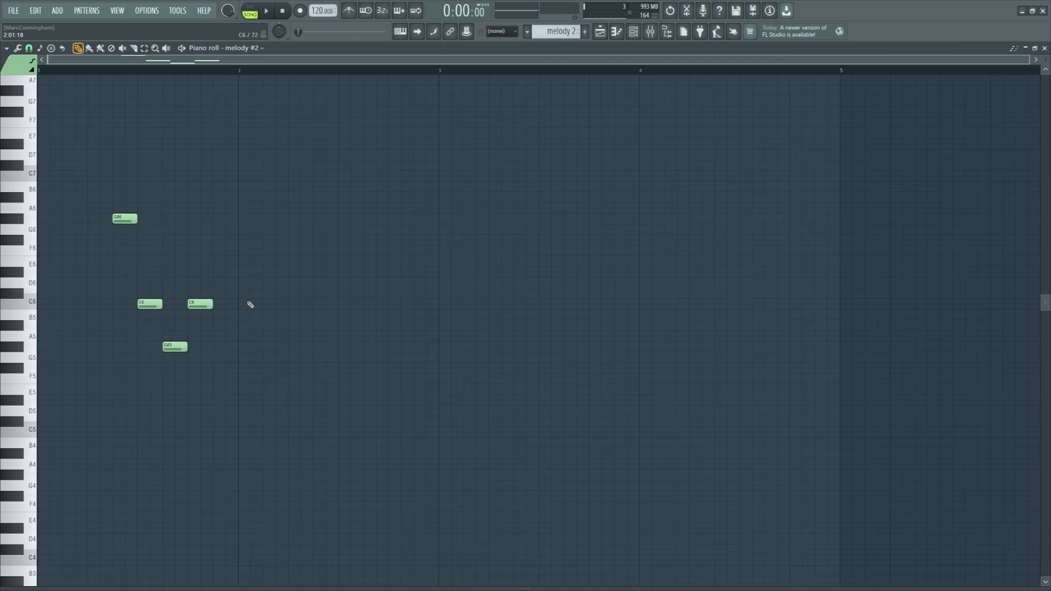
pyautogui.click(276, 358)
pyautogui.click(276, 249)
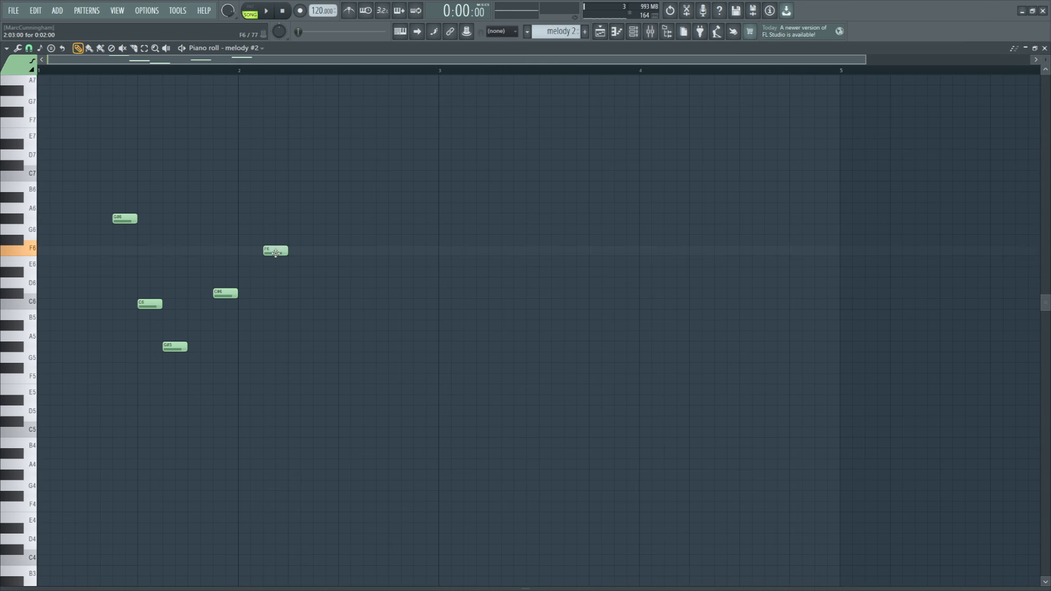
pyautogui.moveTo(276, 249); pyautogui.dragTo(276, 304)
pyautogui.click(326, 271)
pyautogui.click(376, 304)
pyautogui.click(401, 346)
pyautogui.click(426, 400)
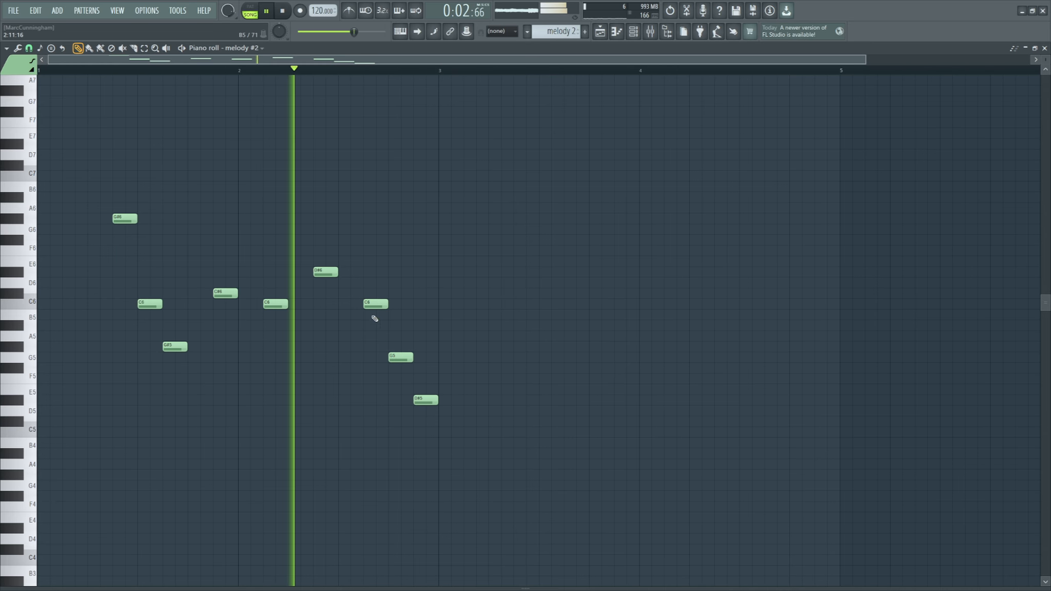
pyautogui.press('space')
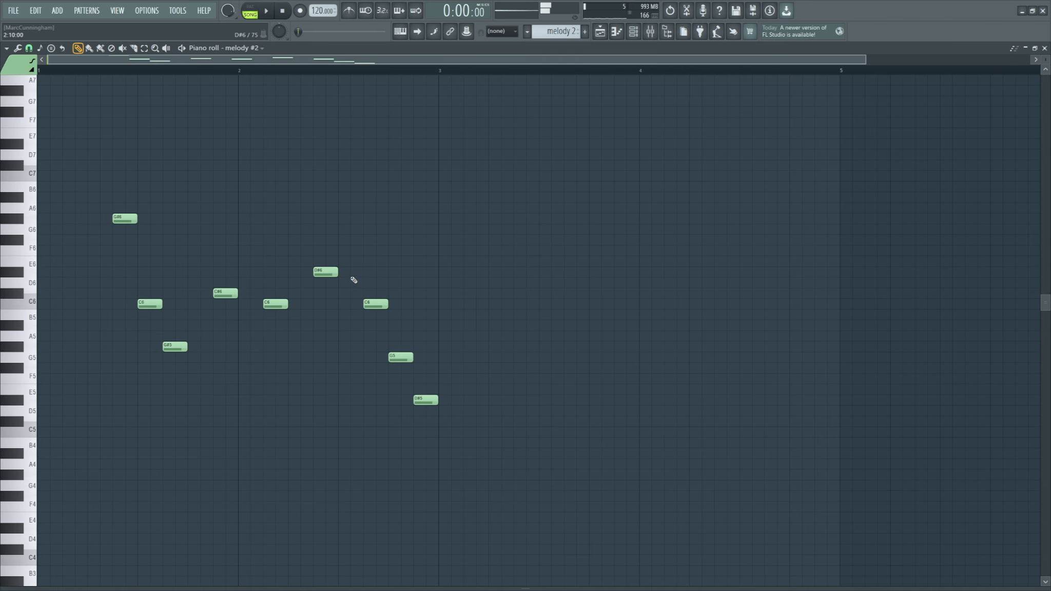
# Try duplicating the two-bar counter-melody directly behind the original notes, and delete the copy.
pyautogui.moveTo(514, 458); pyautogui.dragTo(37, 173)
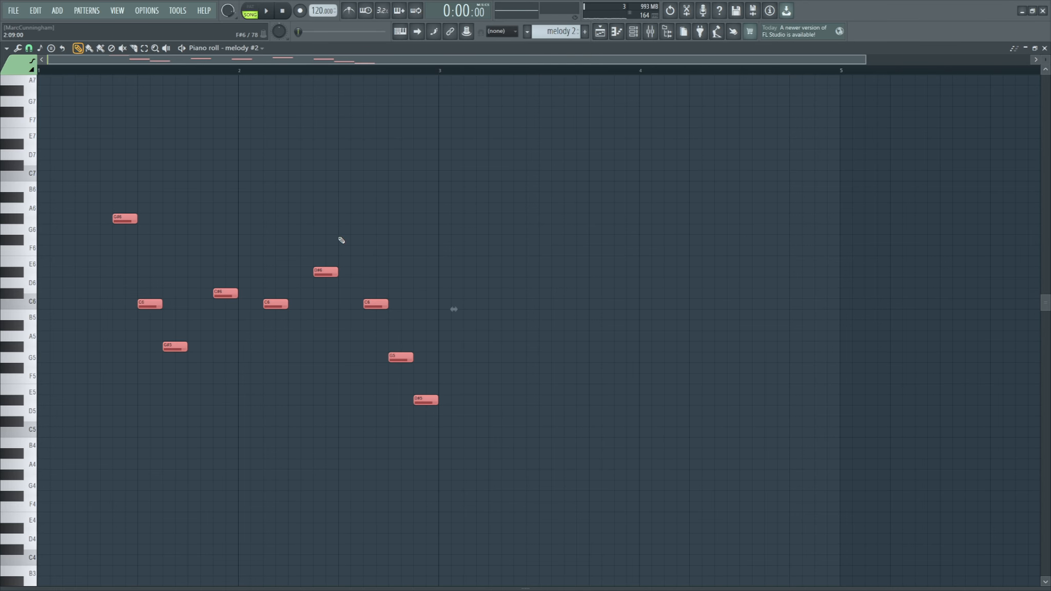
pyautogui.hotkey('ctrl', 'b')
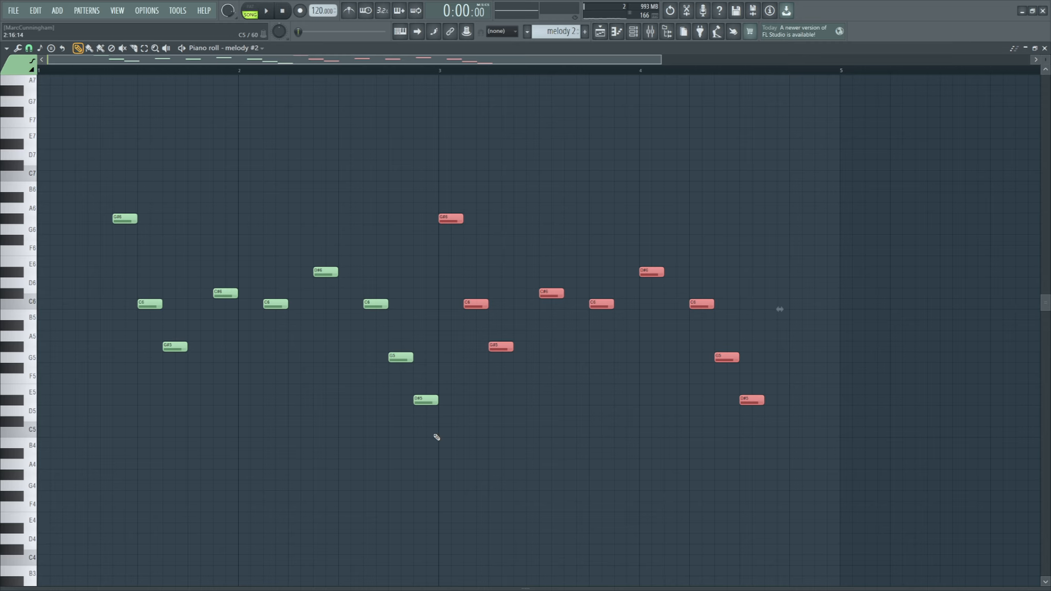
pyautogui.moveTo(434, 437); pyautogui.dragTo(71, 178)
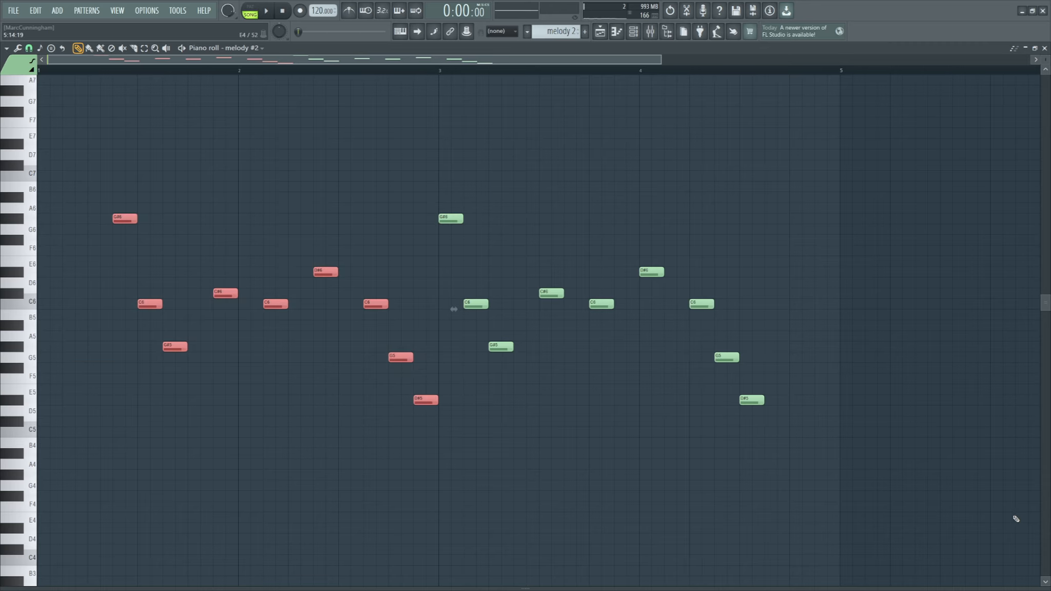
pyautogui.moveTo(793, 513); pyautogui.dragTo(441, 151)
pyautogui.press('Delete')
# Copy the counter-melody notes, paste them and shift the copy so it repeats across bars 3 and 4.
pyautogui.moveTo(508, 478); pyautogui.dragTo(5, 89)
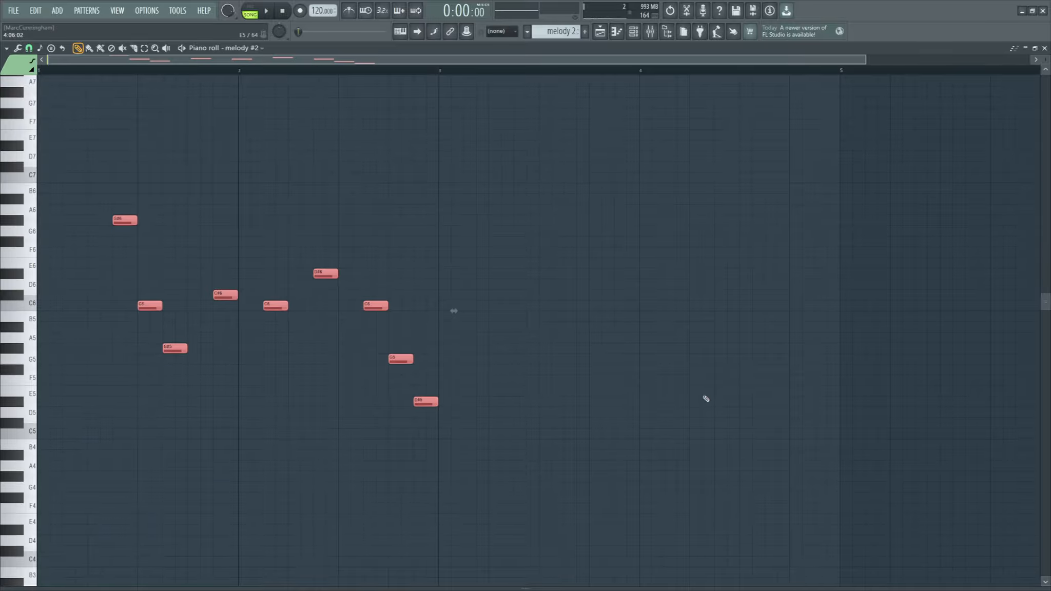
pyautogui.hotkey('ctrl', 'v')
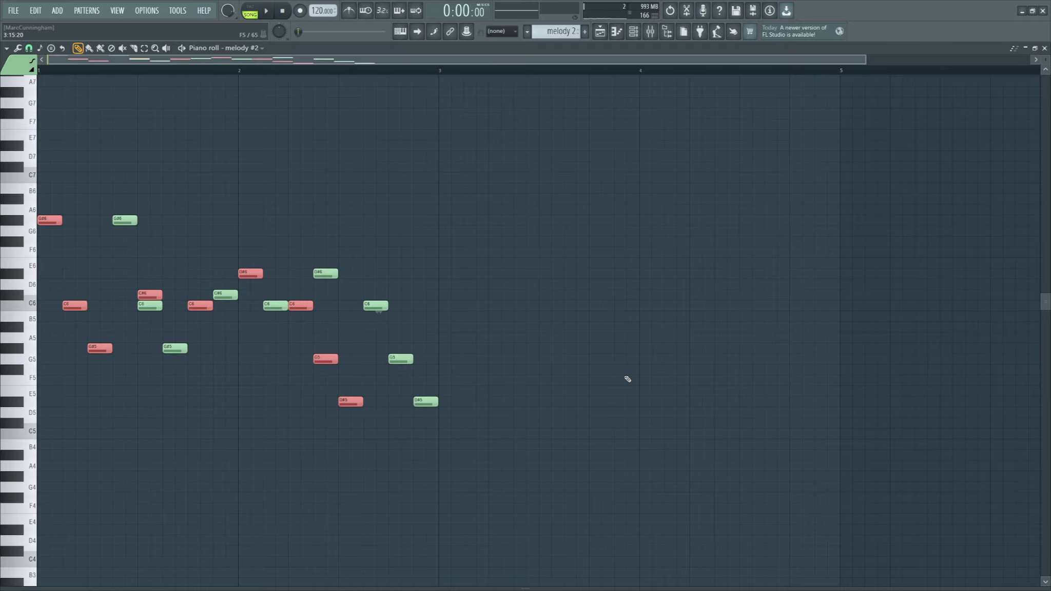
pyautogui.hotkey('shift', 'Right')
pyautogui.hotkey('shift', 'Right')
pyautogui.hotkey('shift', 'Right')
pyautogui.hotkey('shift', 'Right')
pyautogui.hotkey('shift', 'Right')
pyautogui.hotkey('shift', 'Right')
pyautogui.hotkey('shift', 'Right')
pyautogui.hotkey('shift', 'Right')
pyautogui.hotkey('shift', 'Right')
pyautogui.hotkey('shift', 'Right')
pyautogui.hotkey('shift', 'Right')
pyautogui.hotkey('shift', 'Right')
pyautogui.hotkey('shift', 'Right')
pyautogui.hotkey('shift', 'Right')
pyautogui.hotkey('shift', 'Right')
pyautogui.hotkey('shift', 'Right')
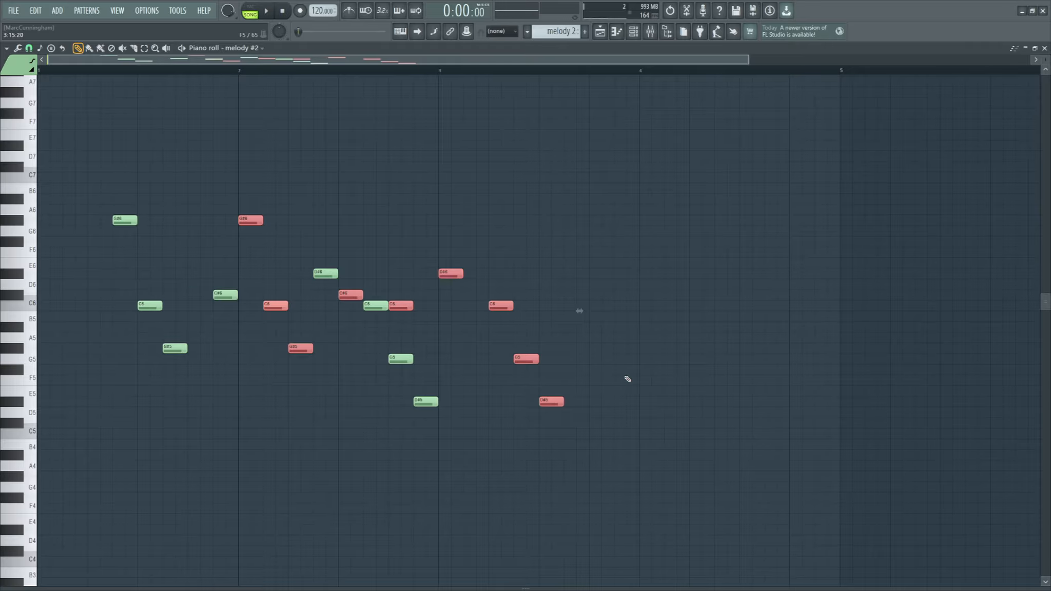
pyautogui.hotkey('shift', 'Right')
pyautogui.hotkey('shift', 'Right')
pyautogui.hotkey('shift', 'Right')
pyautogui.hotkey('shift', 'Right')
pyautogui.hotkey('shift', 'Right')
pyautogui.hotkey('shift', 'Right')
pyautogui.hotkey('shift', 'Right')
pyautogui.hotkey('shift', 'Right')
pyautogui.hotkey('shift', 'Right')
pyautogui.hotkey('shift', 'Right')
pyautogui.hotkey('shift', 'Right')
pyautogui.hotkey('shift', 'Right')
pyautogui.hotkey('shift', 'Right')
pyautogui.hotkey('shift', 'Right')
pyautogui.hotkey('shift', 'Right')
pyautogui.hotkey('shift', 'Right')
pyautogui.hotkey('shift', 'Right')
pyautogui.hotkey('shift', 'Right')
pyautogui.hotkey('shift', 'Right')
pyautogui.hotkey('shift', 'Right')
pyautogui.hotkey('shift', 'Right')
pyautogui.hotkey('shift', 'Right')
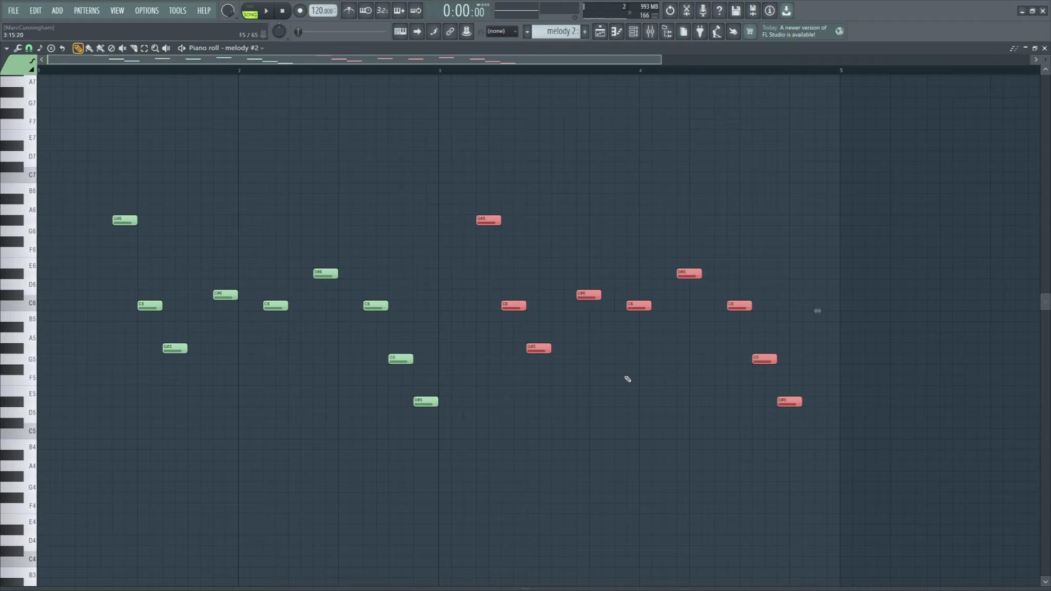
# Deselect the pasted notes and play back the extended counter-melody.
pyautogui.press('space')
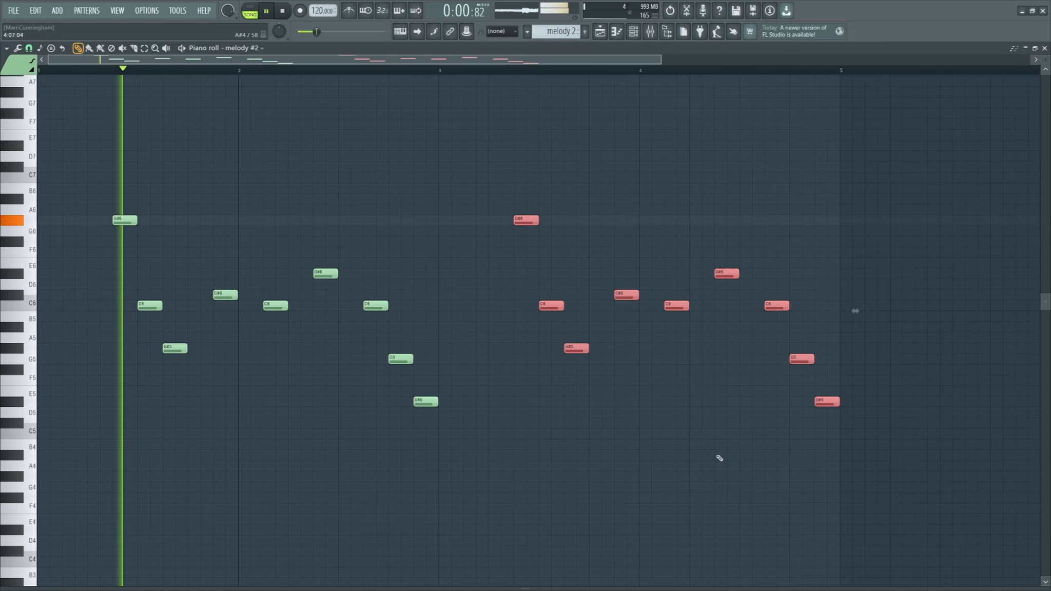
pyautogui.hotkey('ctrl', 'd')
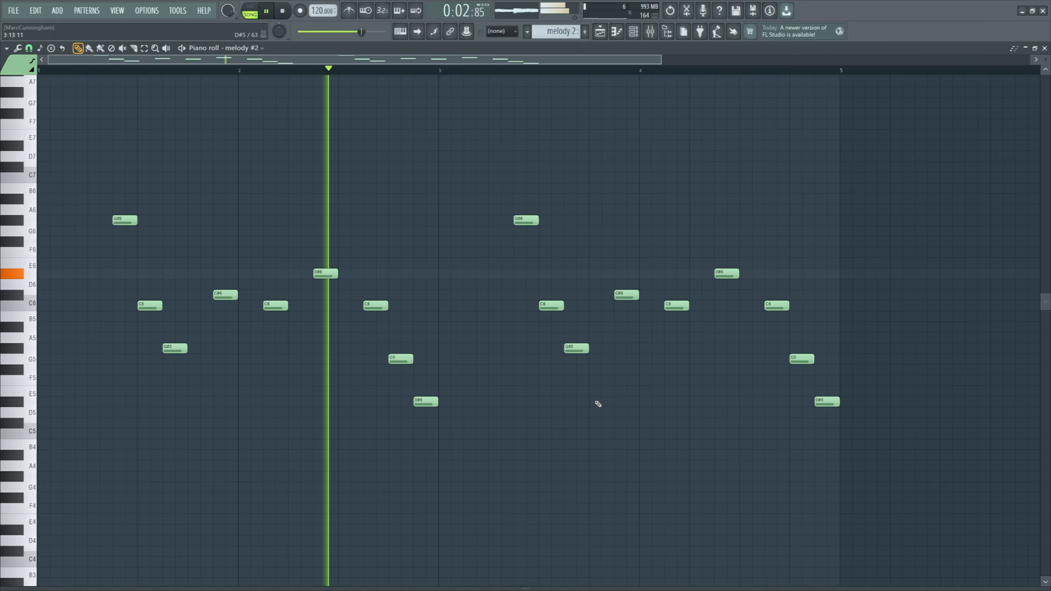
pyautogui.press('space')
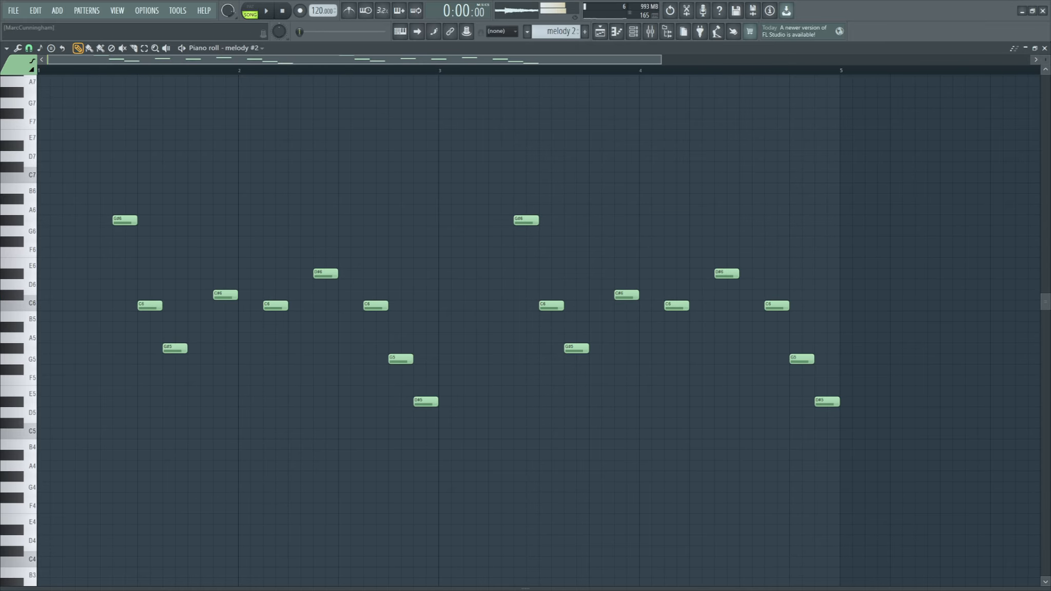
# Lengthen the melody 2 and melody clips in the playlist to four bars each.
pyautogui.click(1044, 48)
pyautogui.press('F6')
pyautogui.moveTo(337, 213); pyautogui.dragTo(534, 215)
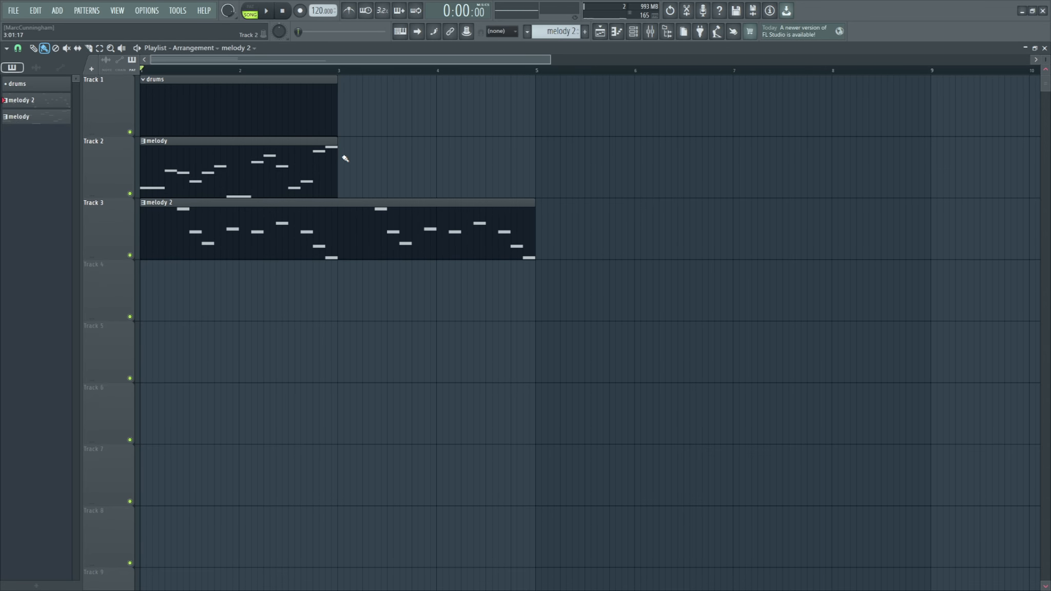
pyautogui.moveTo(338, 150); pyautogui.dragTo(534, 152)
# Open the melody pattern's notes in the piano roll.
pyautogui.doubleClick(223, 189)
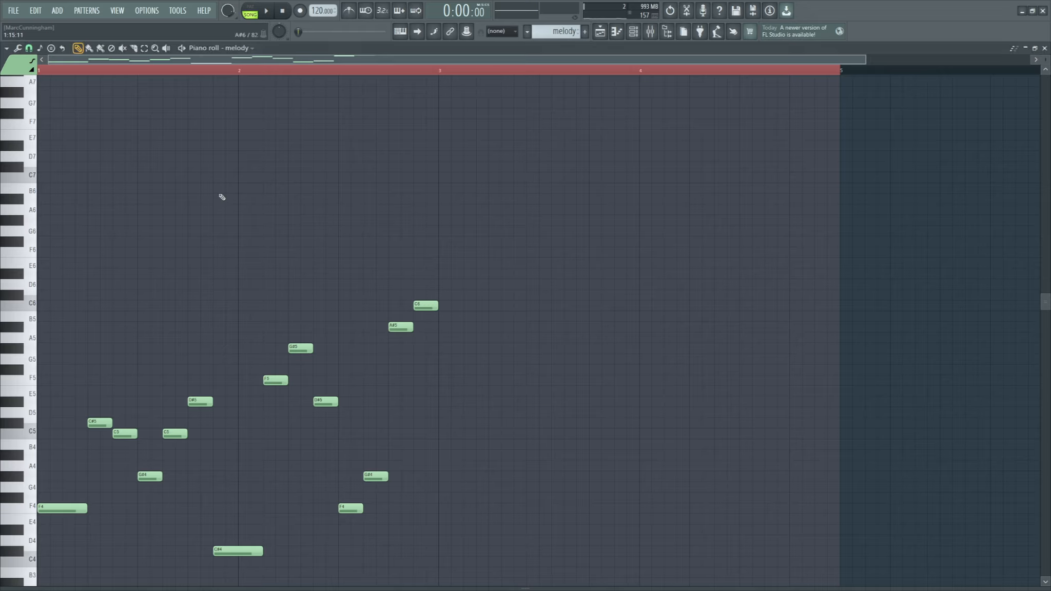
pyautogui.scroll(-6, 565, 364)
pyautogui.scroll(4, 524, 376)
pyautogui.moveTo(867, 72); pyautogui.dragTo(38, 400)
pyautogui.scroll(-2, 669, 270)
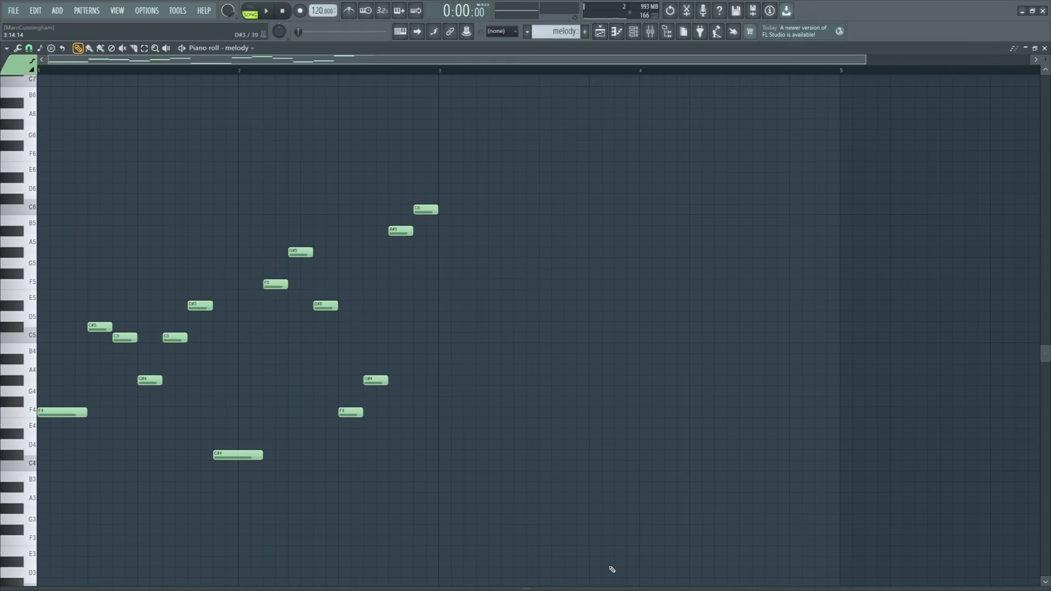
pyautogui.click(846, 70)
pyautogui.moveTo(845, 70); pyautogui.dragTo(39, 70)
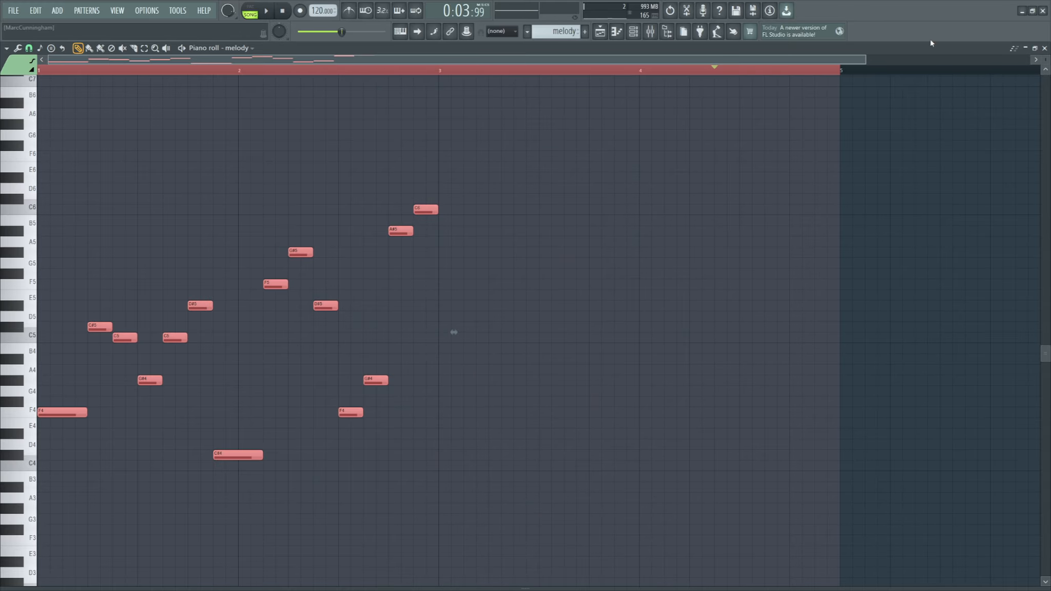
pyautogui.moveTo(847, 74); pyautogui.dragTo(37, 73)
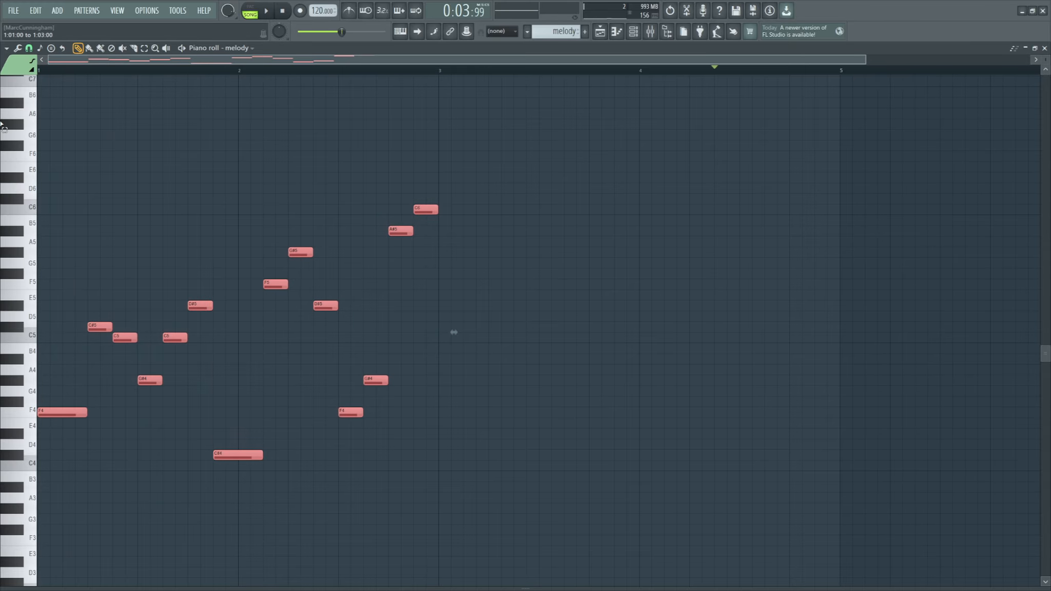
pyautogui.click(557, 462)
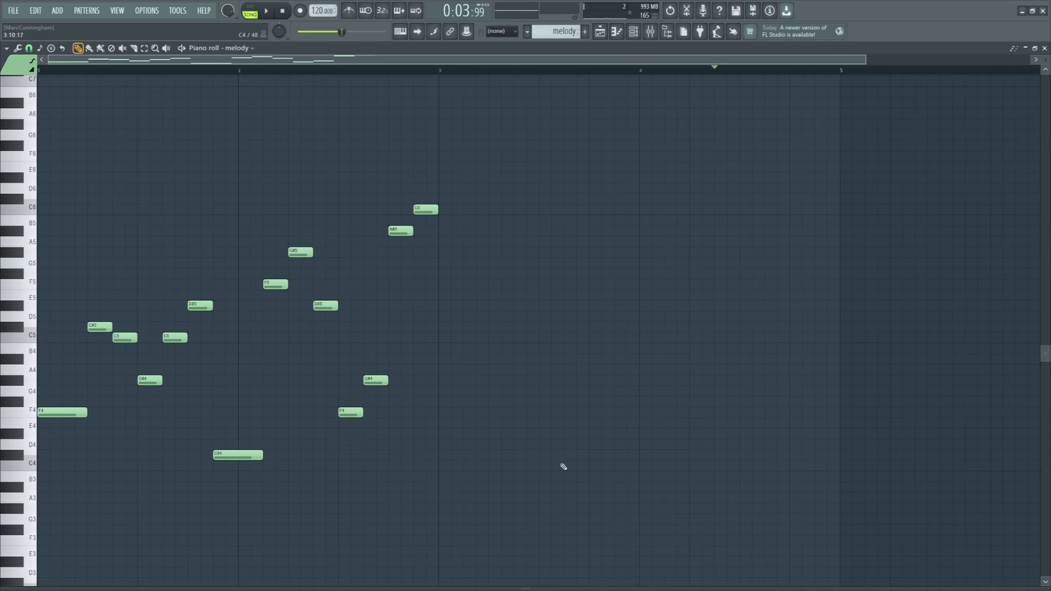
# Duplicate all melody notes into bars 3 and 4 and return to the playlist.
pyautogui.hotkey('ctrl', 'a')
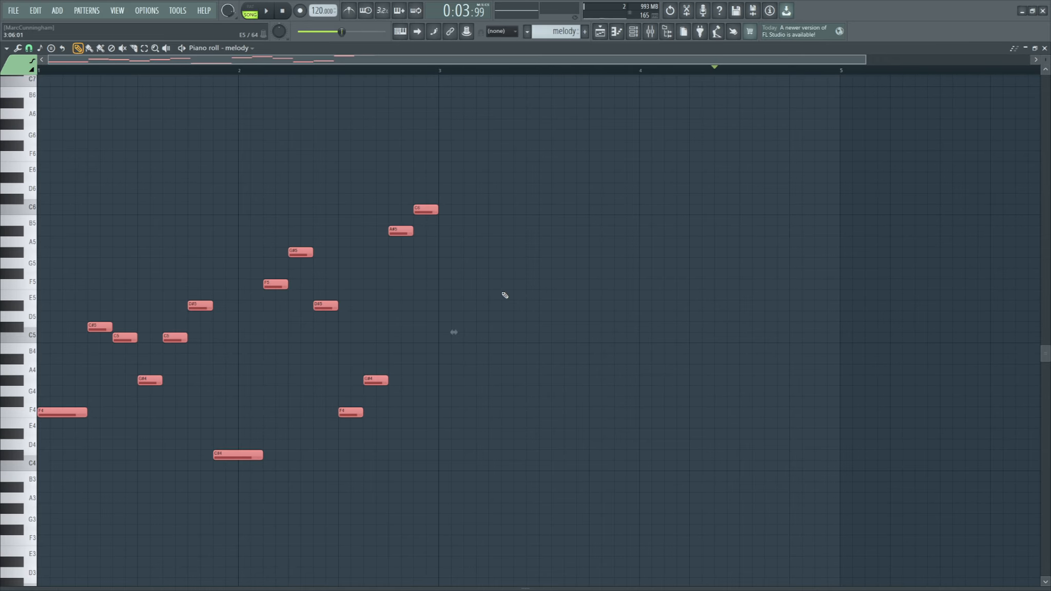
pyautogui.hotkey('ctrl', 'b')
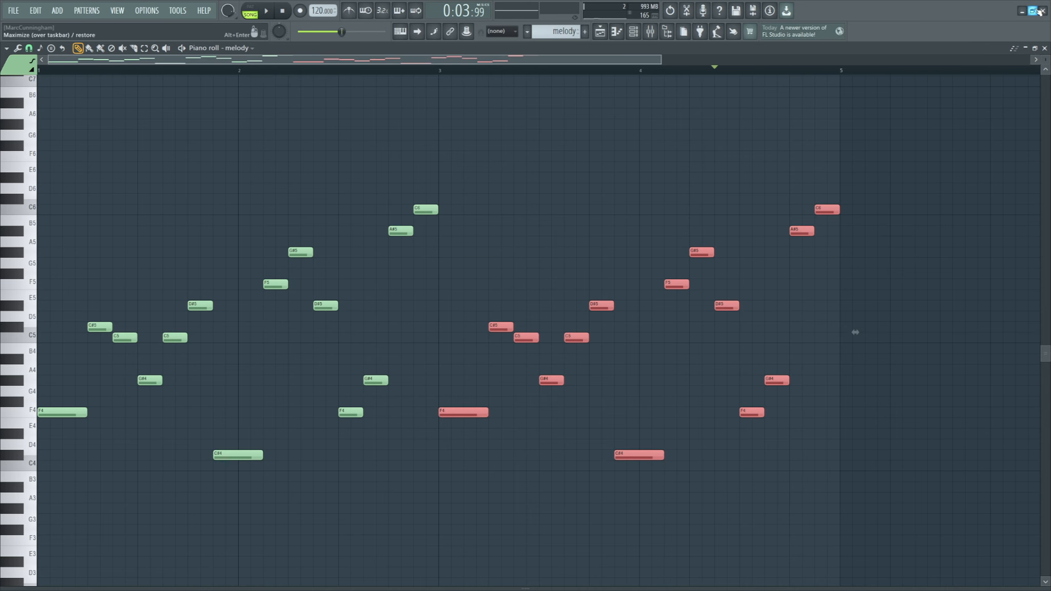
pyautogui.click(1045, 48)
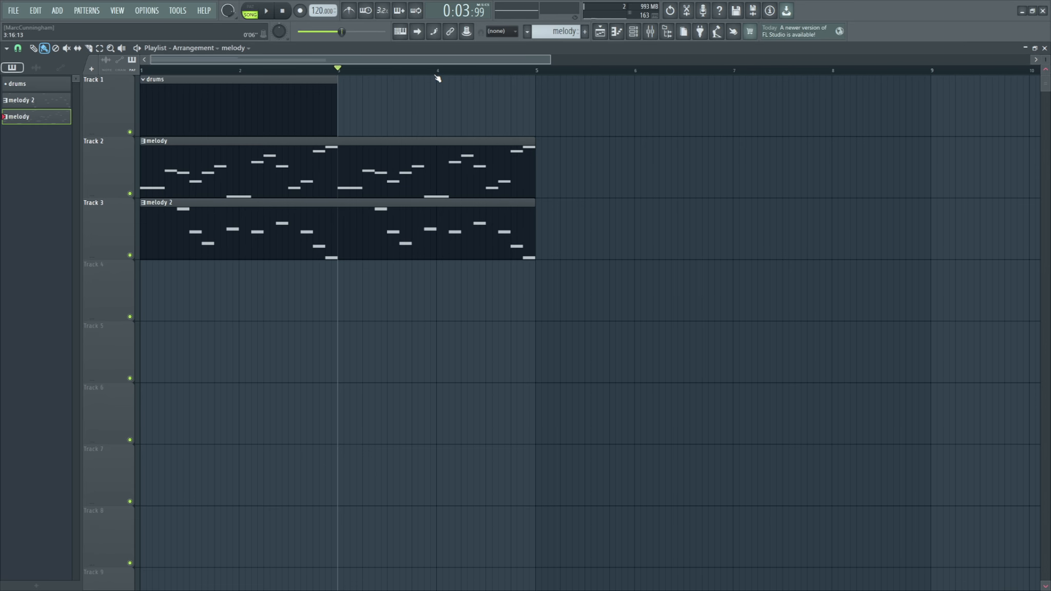
# Vary the repeated phrase's first three notes in bar 3 of melody 2 to A#6, C#6 and C6.
pyautogui.moveTo(1047, 57); pyautogui.dragTo(1046, 59)
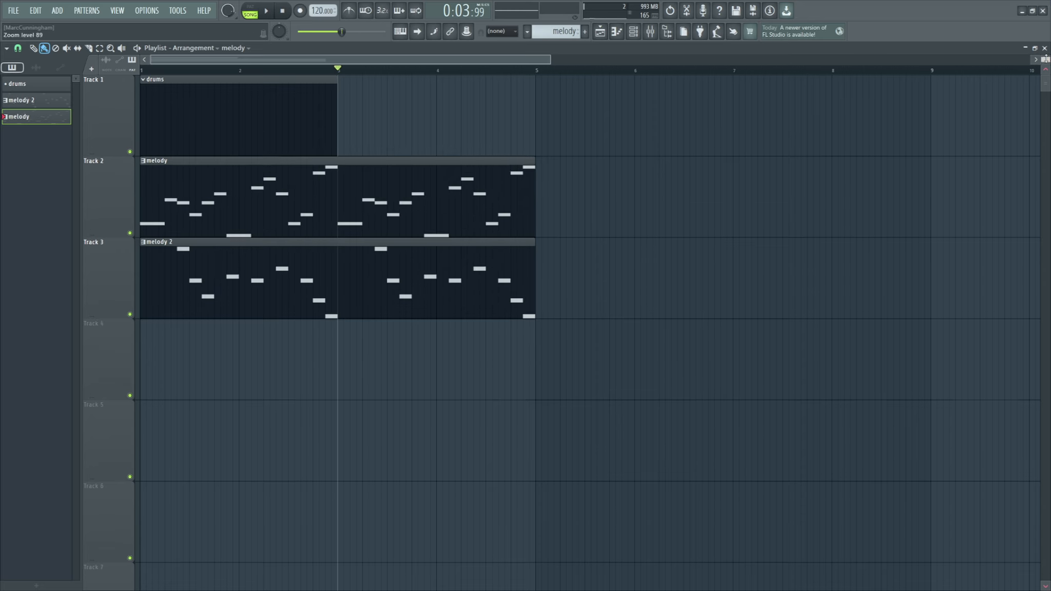
pyautogui.doubleClick(261, 264)
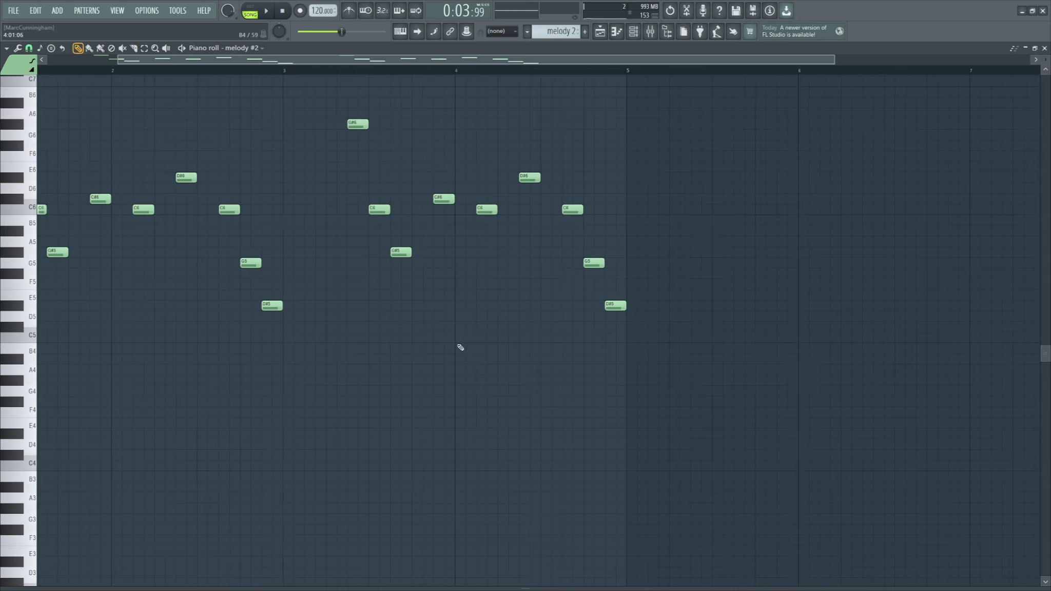
pyautogui.scroll(3, 460, 348)
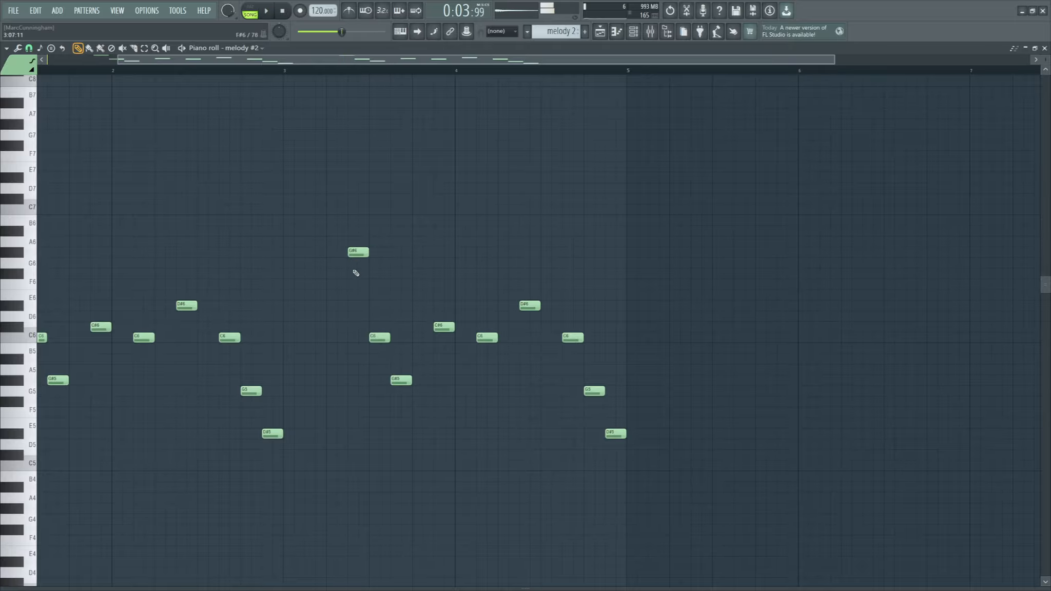
pyautogui.click(357, 231)
pyautogui.rightClick(357, 252)
pyautogui.click(374, 274)
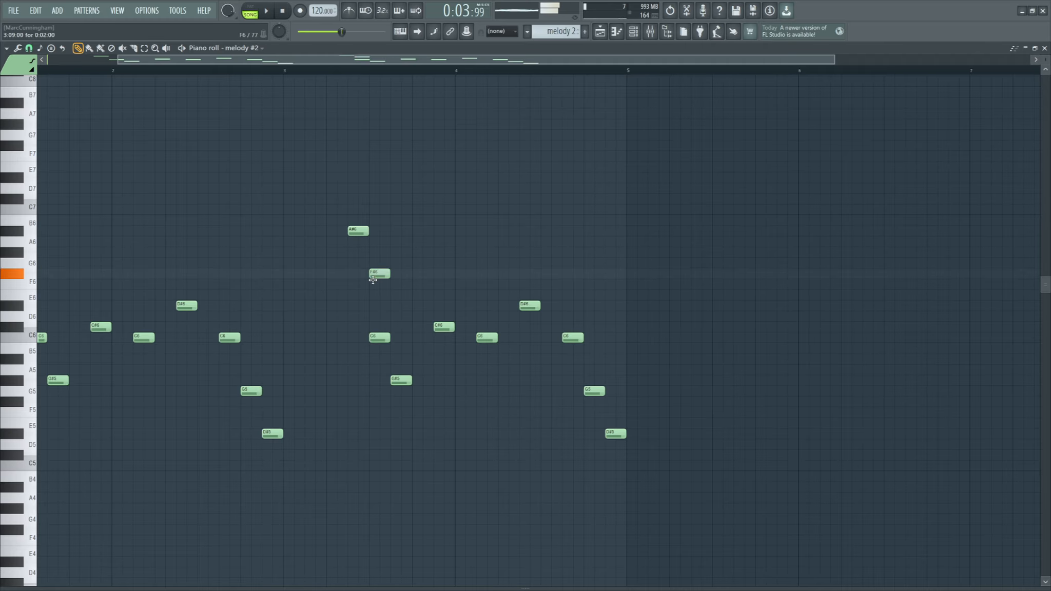
pyautogui.moveTo(373, 280); pyautogui.dragTo(374, 328)
pyautogui.moveTo(378, 338); pyautogui.dragTo(400, 338)
pyautogui.rightClick(402, 380)
pyautogui.press('space')
pyautogui.press('space')
# Change the notes in bar 4 of melody 2 to D#6, C6 and G#5, and raise the final note to G#5.
pyautogui.click(486, 306)
pyautogui.rightClick(488, 338)
pyautogui.moveTo(529, 328); pyautogui.dragTo(529, 337)
pyautogui.click(571, 380)
pyautogui.rightClick(573, 338)
pyautogui.rightClick(530, 306)
pyautogui.moveTo(614, 434); pyautogui.dragTo(614, 380)
# Play the arrangement with the varied melody 2 from the playlist, and stop playback.
pyautogui.press('space')
pyautogui.click(1044, 48)
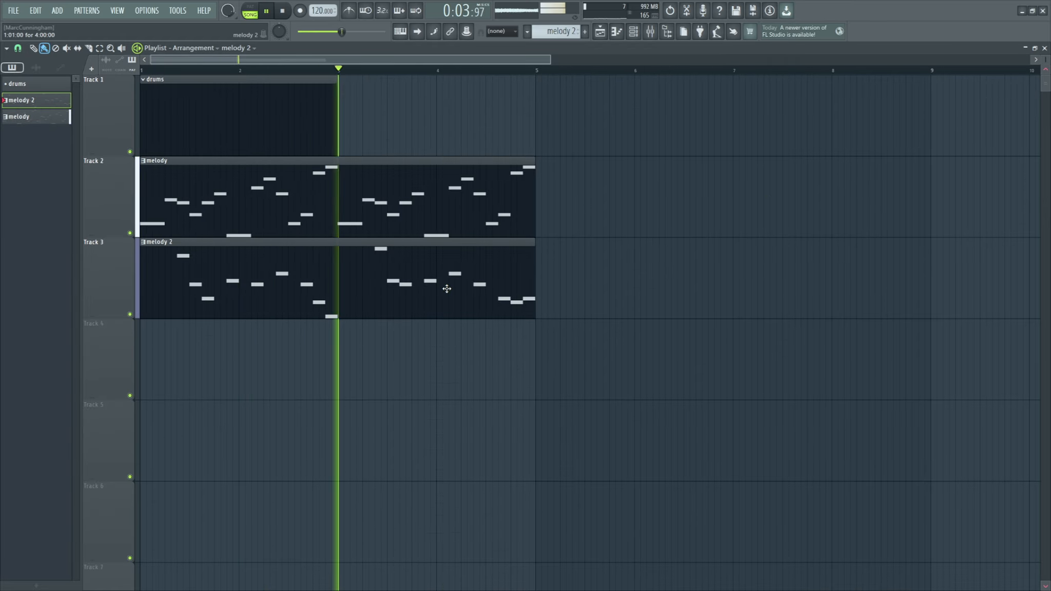
pyautogui.press('space')
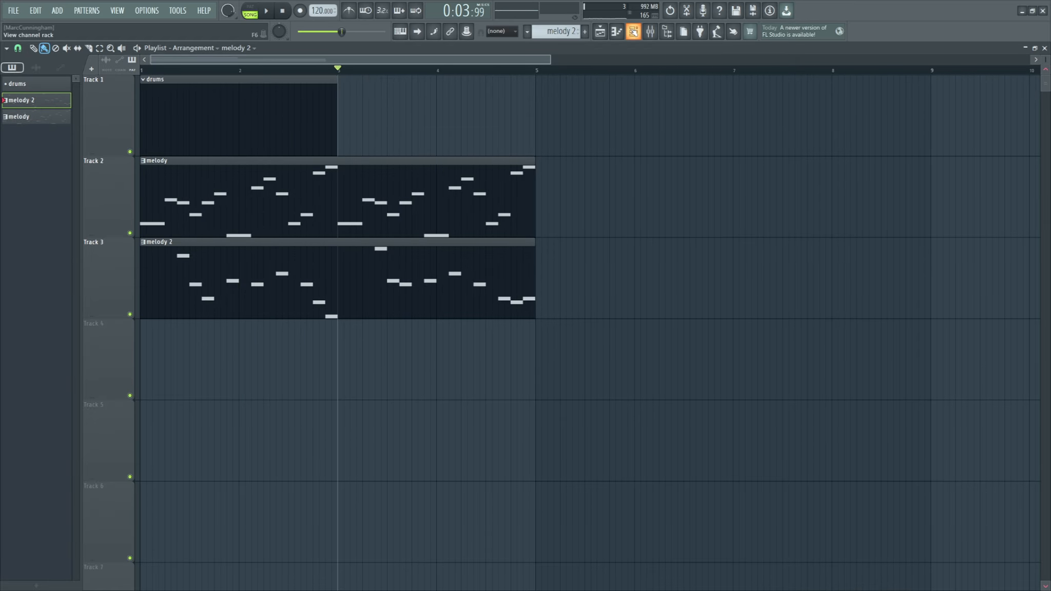
# Select the drums pattern, return the playhead to the song start and show the channel rack.
pyautogui.click(633, 31)
pyautogui.press('F6')
pyautogui.click(148, 111)
pyautogui.moveTo(183, 69); pyautogui.dragTo(141, 69)
pyautogui.press('F6')
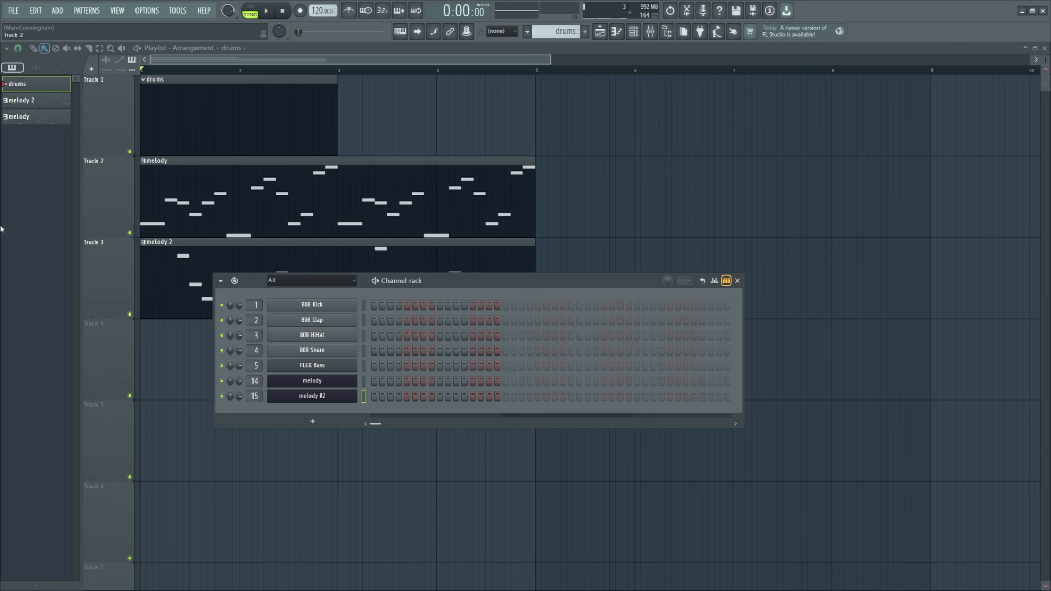
# Replace the 808 Kick with S.80s.Vol2 - Kick 37, place it on steps 1, 5, 9 and 13, and play it briefly.
pyautogui.hotkey('alt', 'F8')
pyautogui.press('F6')
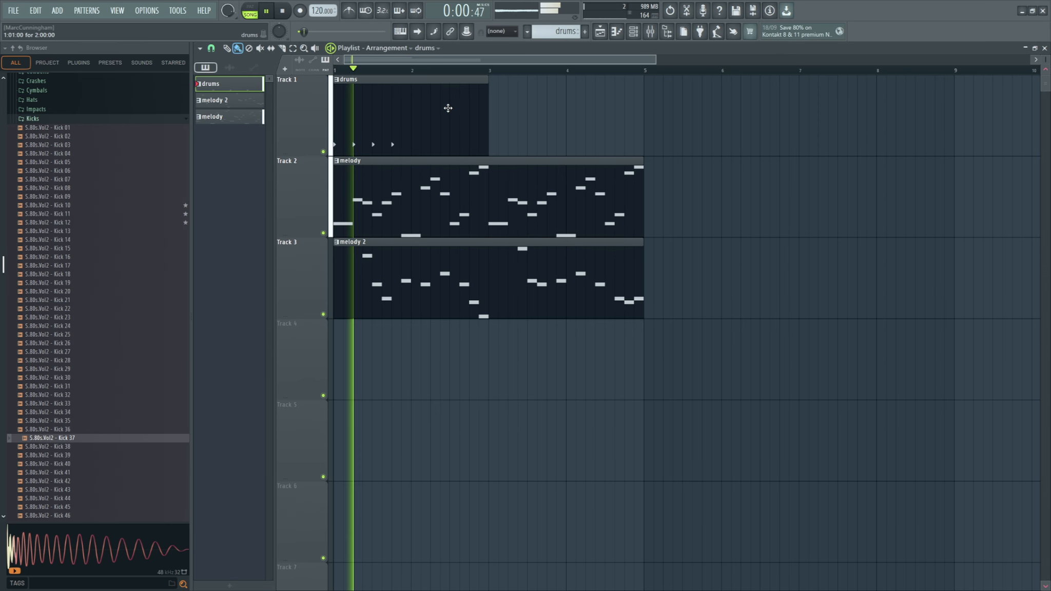
pyautogui.press('space')
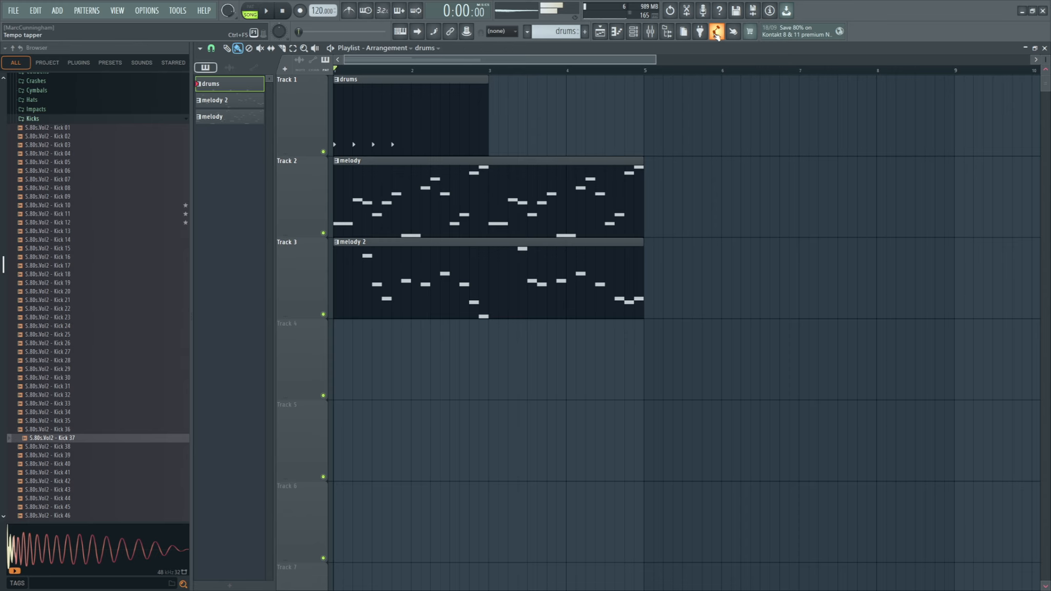
# Lower mixer inserts 14 and 15 together to -5.1 dB and play the arrangement briefly to check the balance.
pyautogui.click(650, 32)
pyautogui.click(651, 32)
pyautogui.click(634, 32)
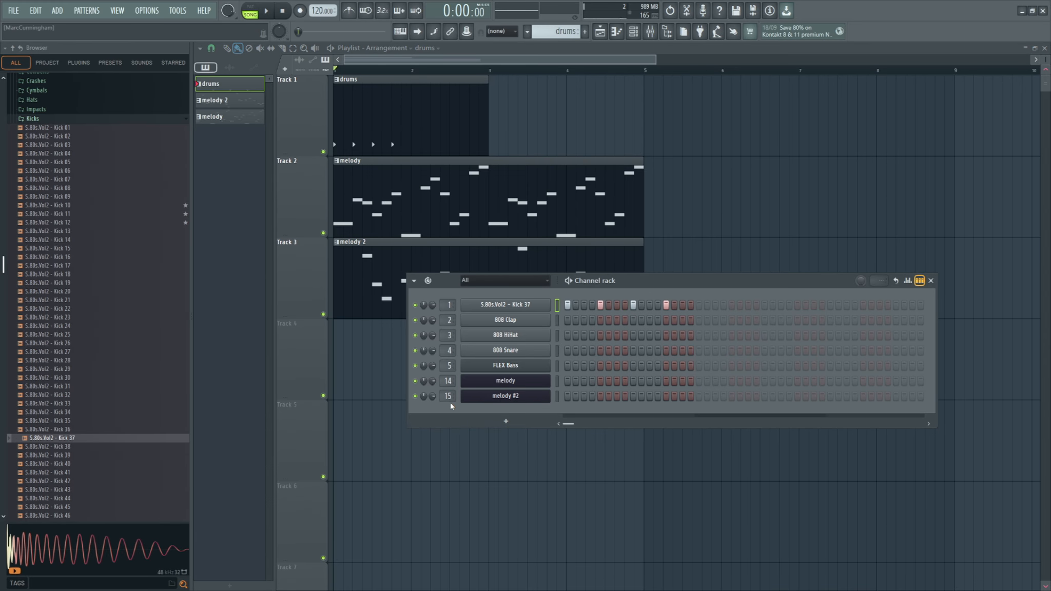
pyautogui.click(651, 32)
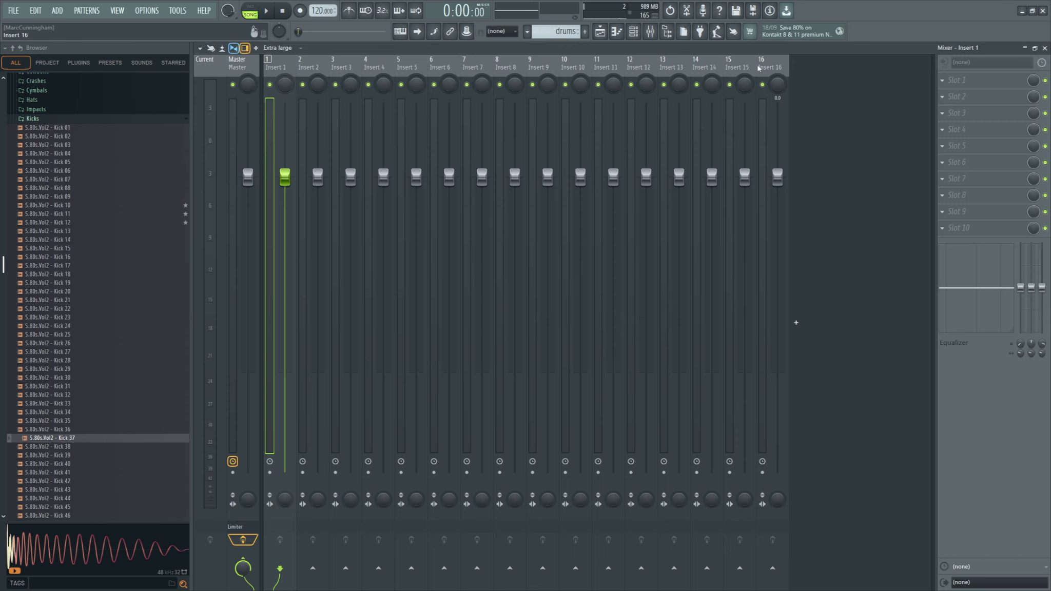
pyautogui.moveTo(736, 67); pyautogui.dragTo(704, 67)
pyautogui.moveTo(745, 177); pyautogui.dragTo(745, 240)
pyautogui.press('space')
pyautogui.press('space')
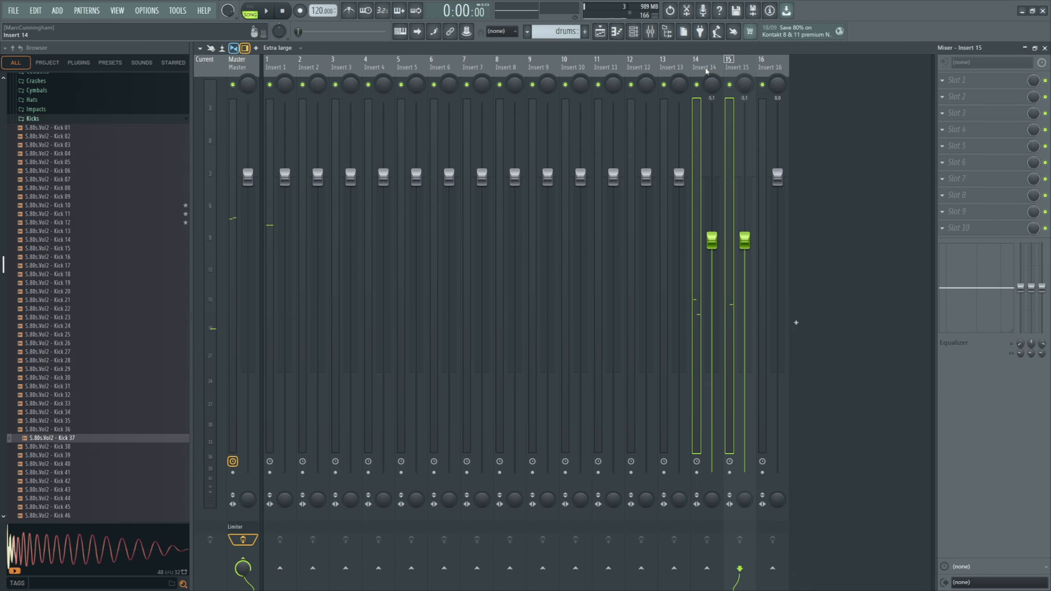
# Reselect mixer inserts 14 and 15, lower both to -5.5 dB and start playback.
pyautogui.click(676, 66)
pyautogui.moveTo(704, 65); pyautogui.dragTo(763, 63)
pyautogui.click(713, 64)
pyautogui.keyDown('ctrl'); pyautogui.keyDown('shift'); pyautogui.click(731, 57); pyautogui.keyUp('shift'); pyautogui.keyUp('ctrl')
pyautogui.moveTo(749, 248)
pyautogui.mouseDown()
pyautogui.moveTo(745, 284)
pyautogui.moveTo(745, 245)
pyautogui.mouseUp()
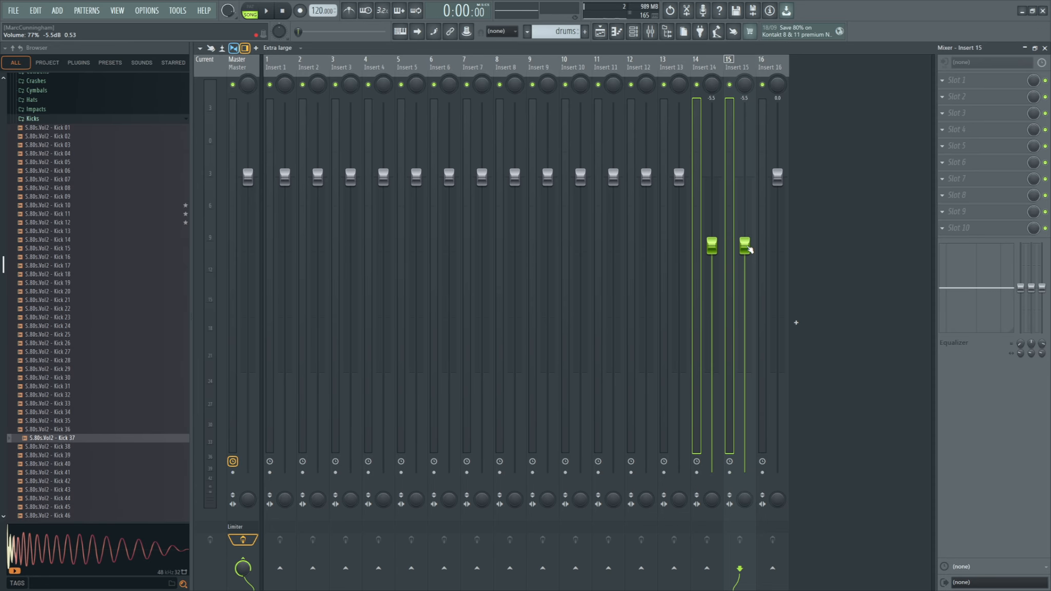
pyautogui.press('space')
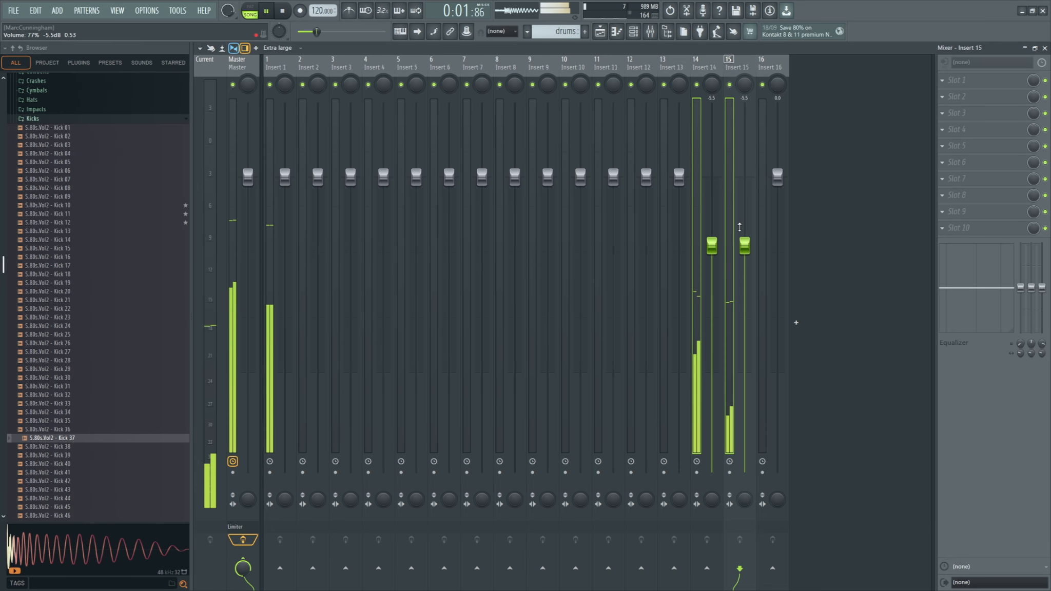
# Set inserts 14 and 15 together to -5.2 dB during playback, and close the mixer with playback stopped.
pyautogui.click(765, 69)
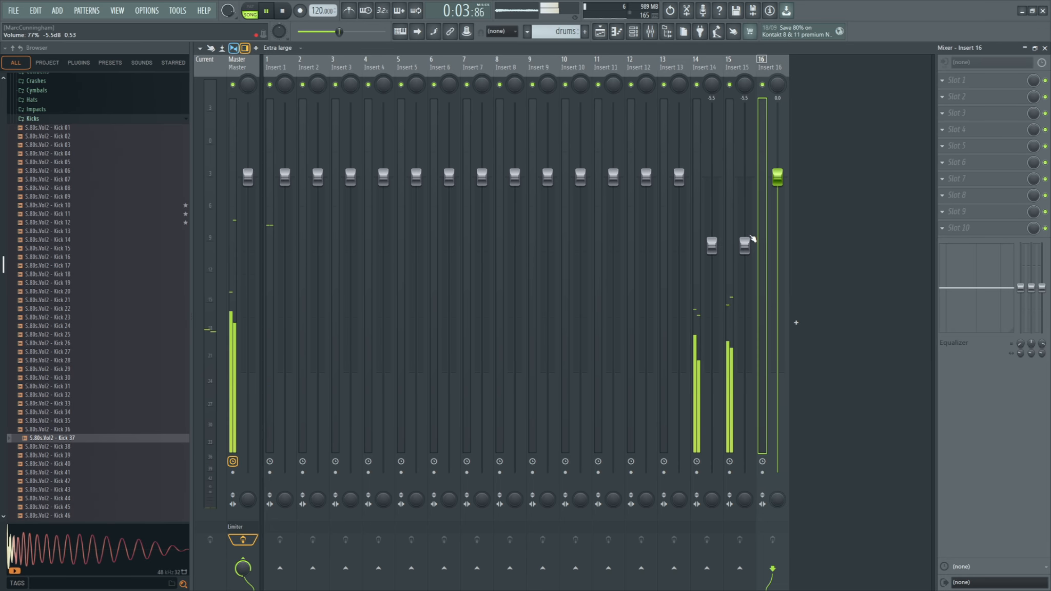
pyautogui.click(281, 66)
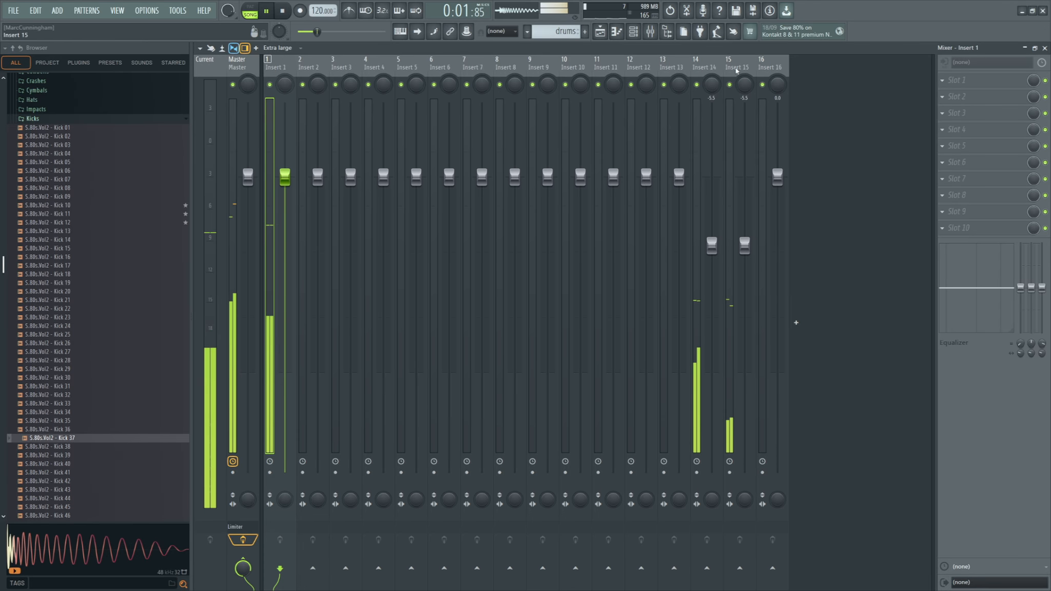
pyautogui.click(714, 65)
pyautogui.keyDown('ctrl'); pyautogui.click(737, 64); pyautogui.keyUp('ctrl')
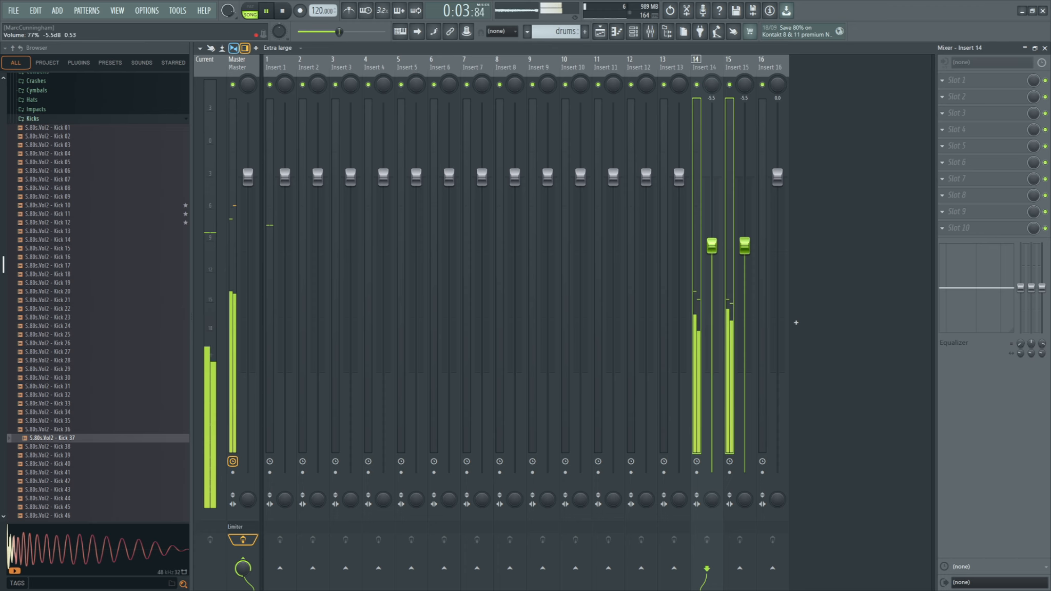
pyautogui.click(1045, 47)
pyautogui.press('space')
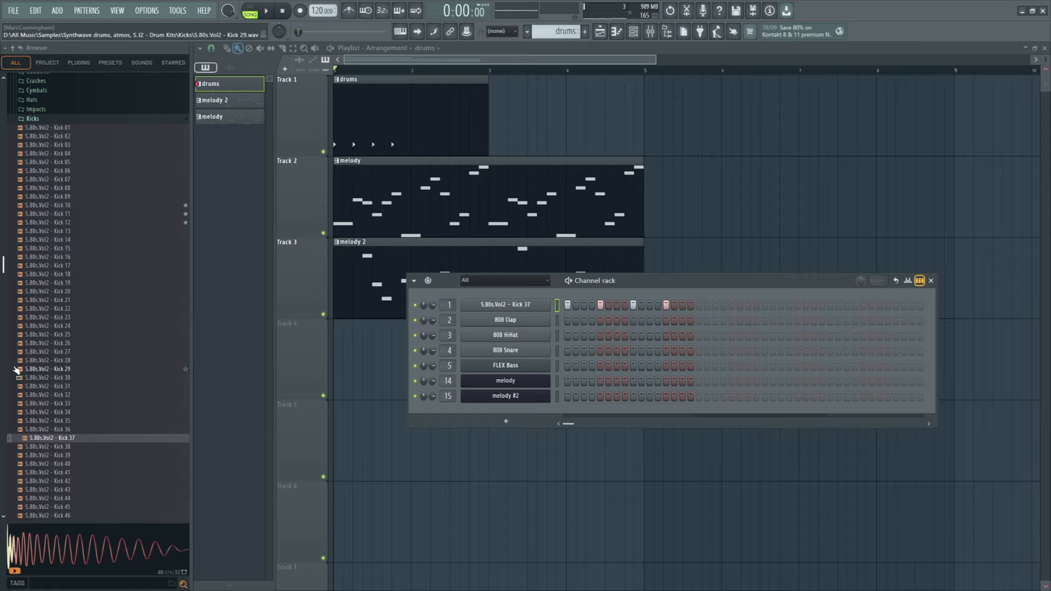
# Replace the 808 HiHat with S.80s.Vol2 - O.Hat 11 and place it on steps 3, 7, 11 and 15.
pyautogui.click(47, 119)
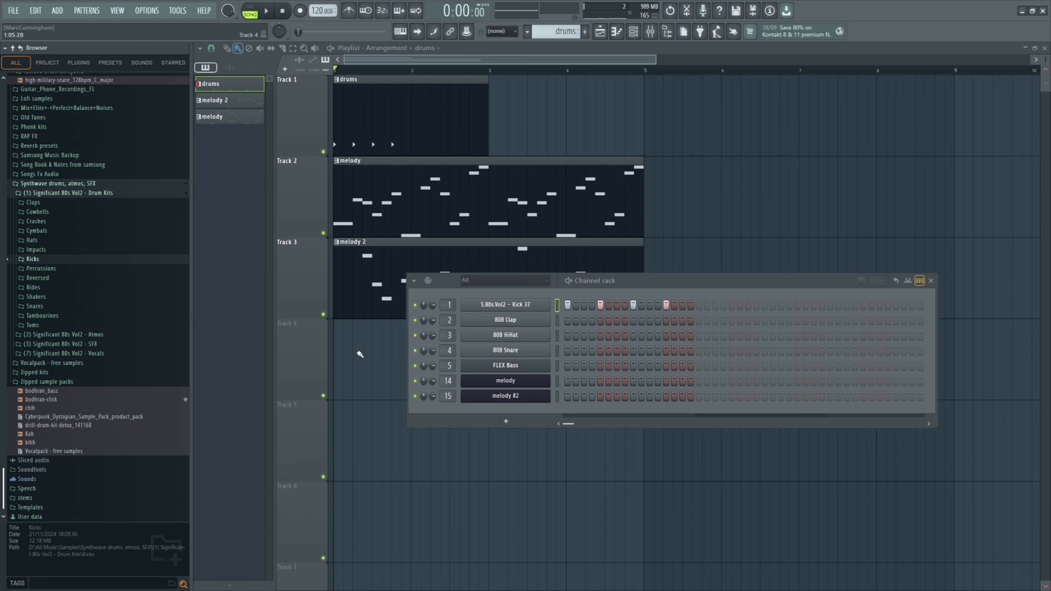
pyautogui.scroll(5, 173, 304)
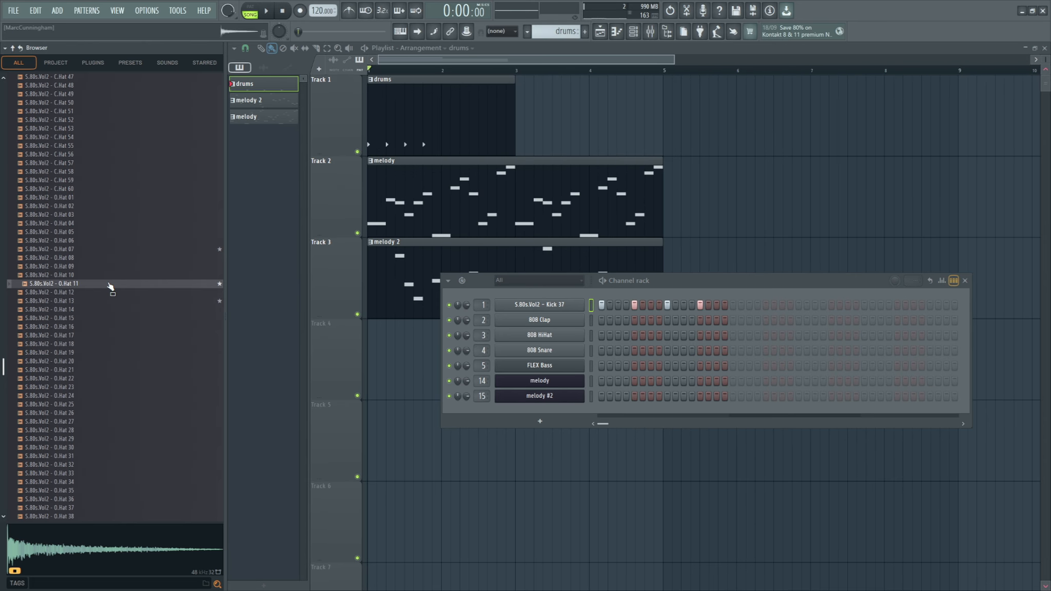
pyautogui.moveTo(109, 286); pyautogui.dragTo(574, 336)
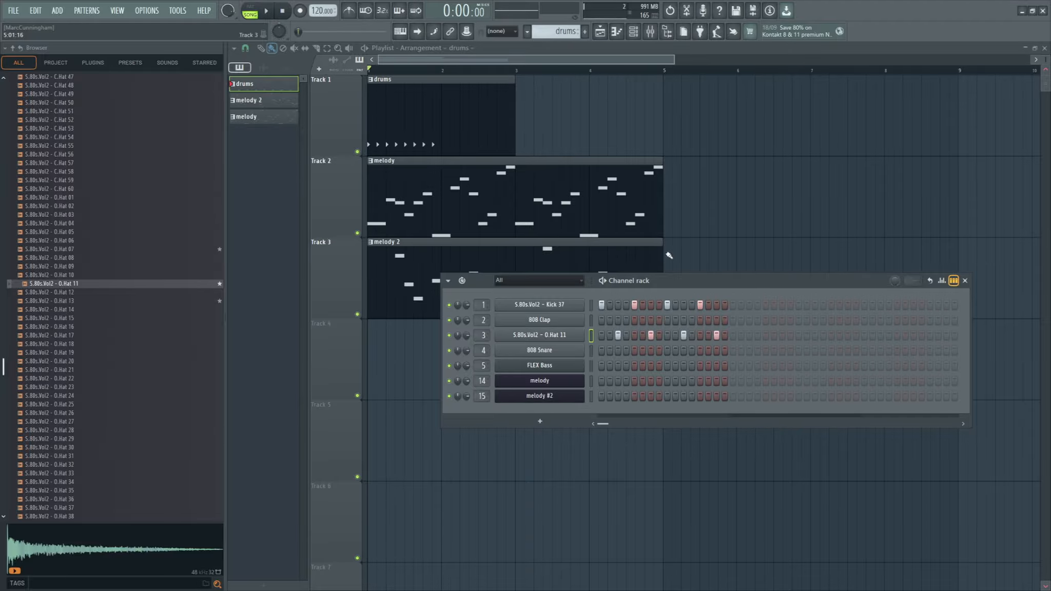
# Lower mixer inserts 14 and 15 to -7.8 dB while checking the mix in playback, and close the mixer.
pyautogui.press('space')
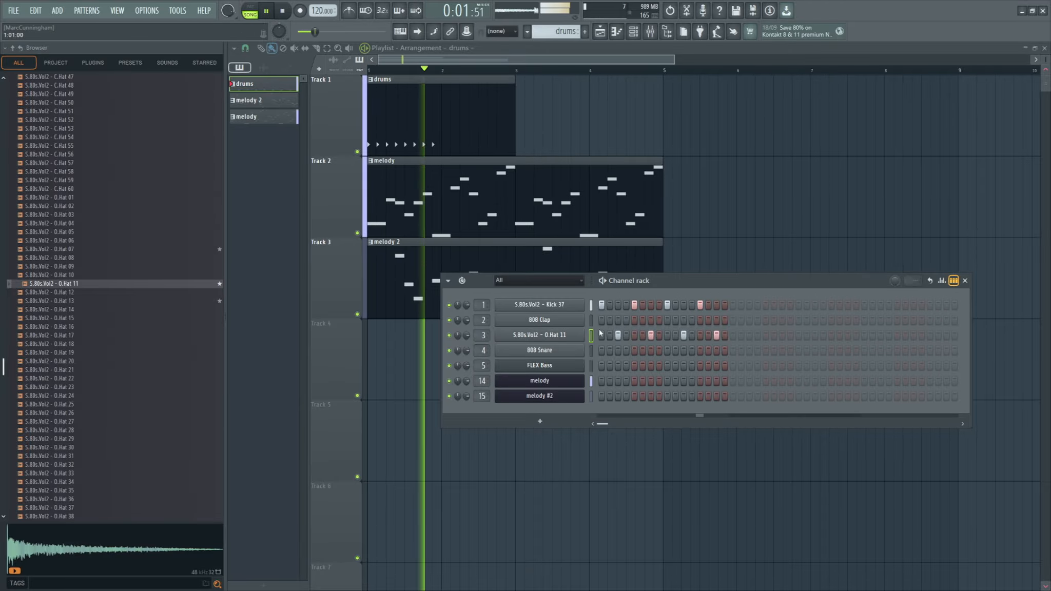
pyautogui.press('space')
pyautogui.click(650, 31)
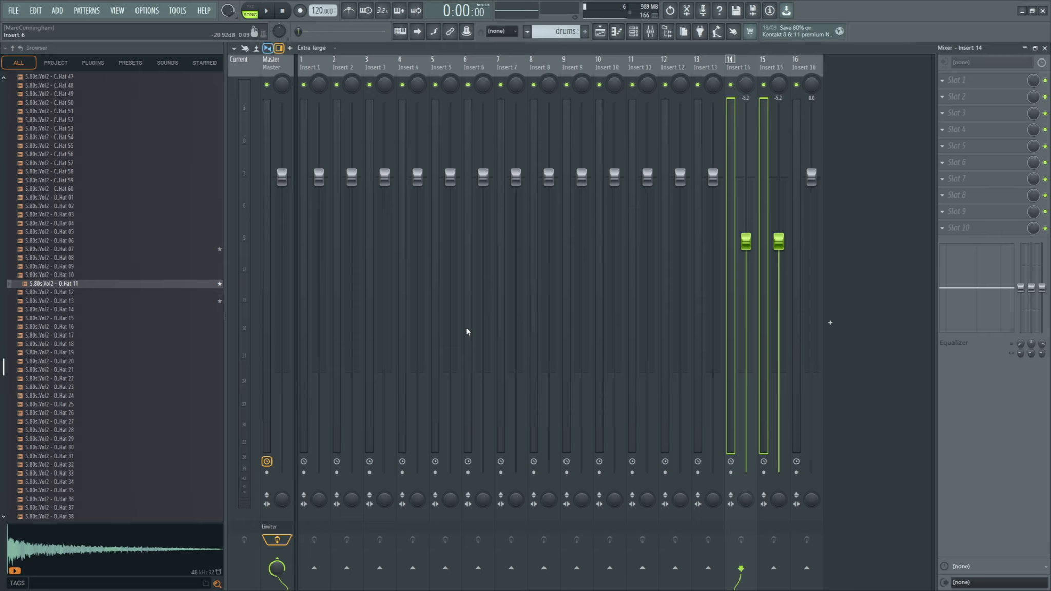
pyautogui.press('space')
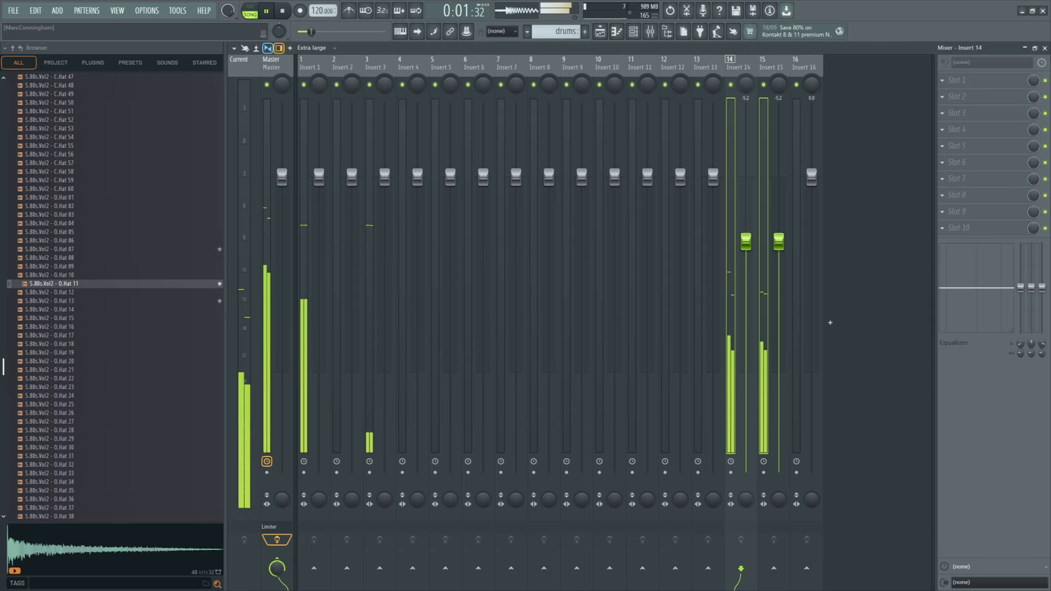
pyautogui.press('space')
pyautogui.moveTo(778, 247); pyautogui.dragTo(776, 286)
pyautogui.press('space')
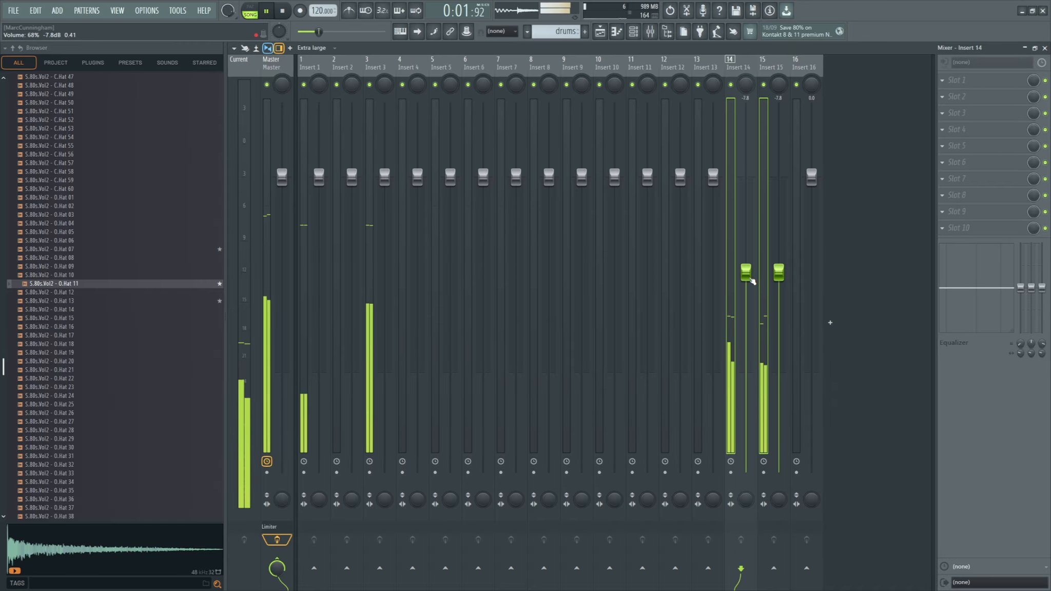
pyautogui.press('space')
pyautogui.press('F9')
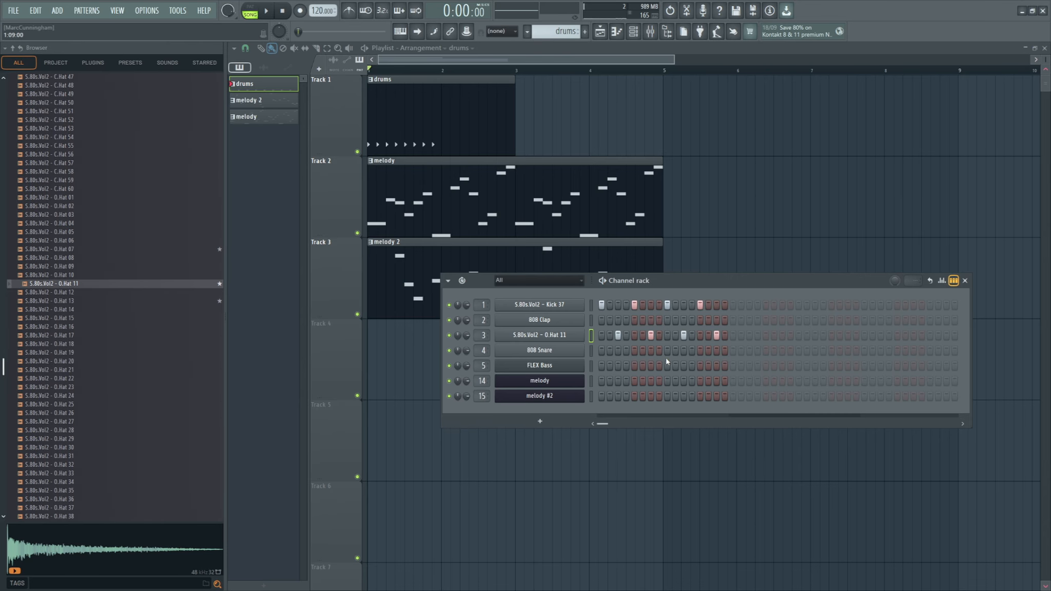
# Collapse the Hats folder in the Significant 80s Vol2 drum kit and open the Snares folder.
pyautogui.click(635, 351)
pyautogui.click(700, 350)
pyautogui.moveTo(4, 361); pyautogui.dragTo(10, 195)
pyautogui.click(32, 239)
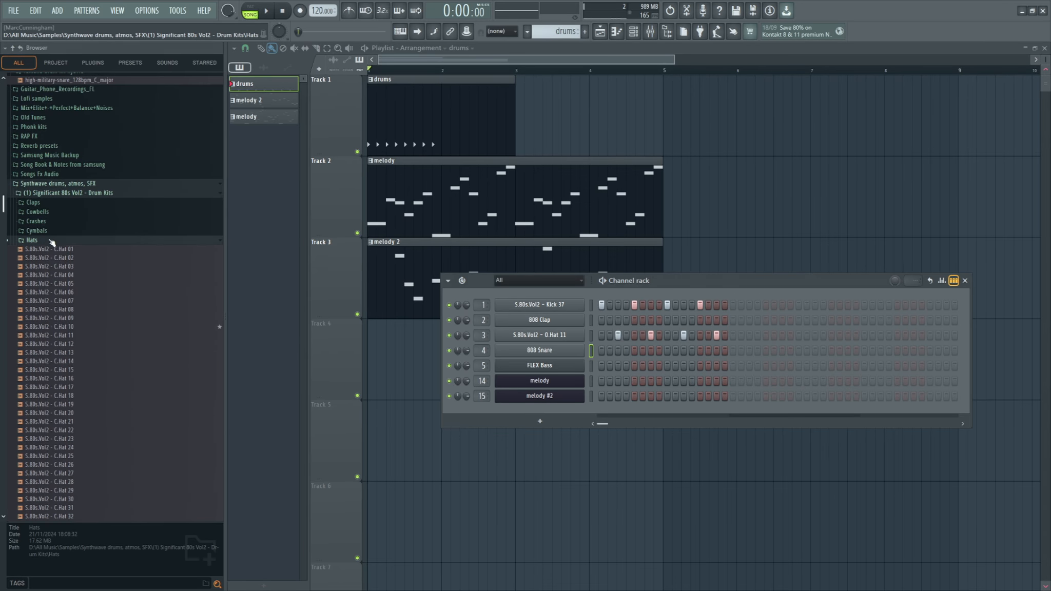
pyautogui.click(34, 307)
pyautogui.scroll(-10, 164, 340)
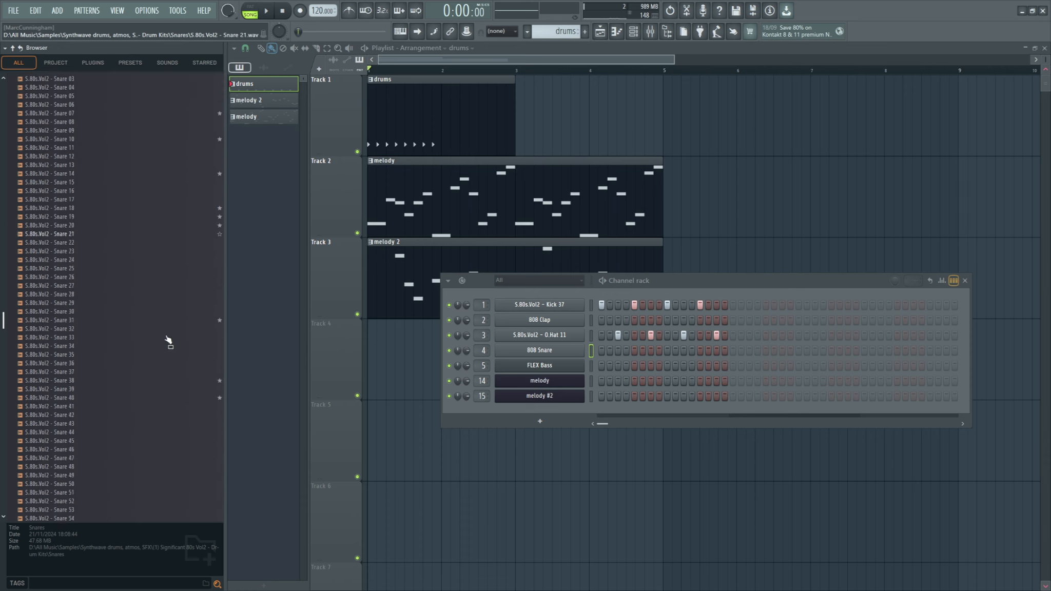
# Audition the kit's snare samples, including Snare 31, Snare 40, Snare 19, Snare 14 and Snare 10.
pyautogui.click(206, 264)
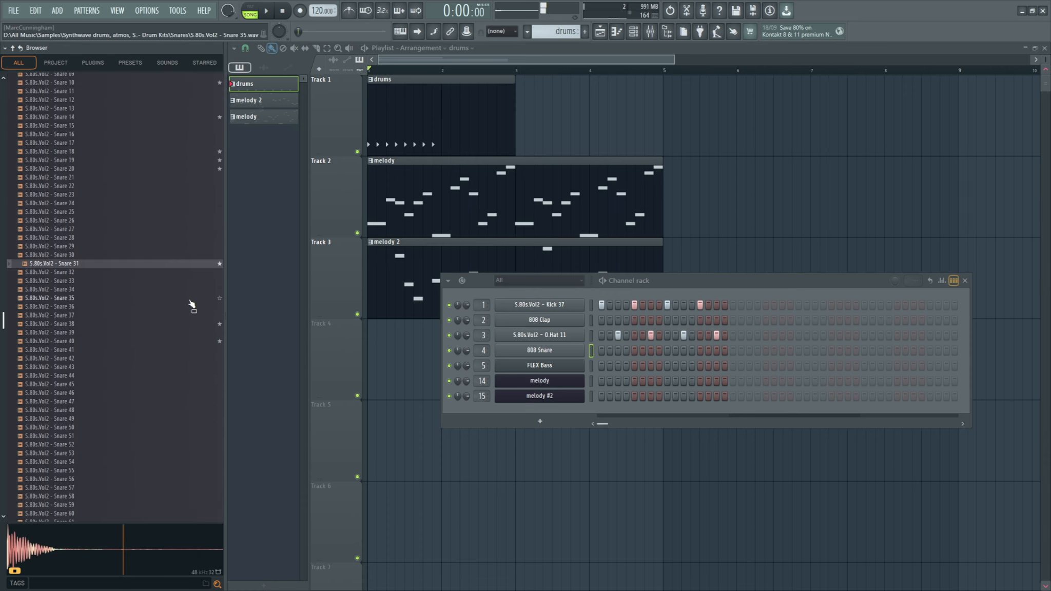
pyautogui.click(189, 332)
pyautogui.click(187, 349)
pyautogui.click(189, 341)
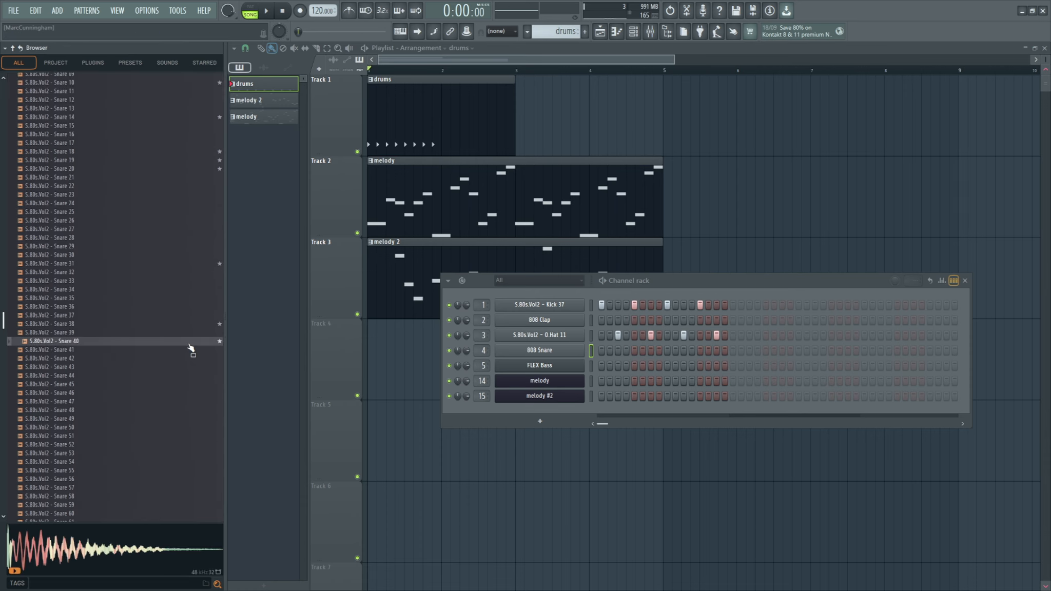
pyautogui.click(181, 351)
pyautogui.scroll(8, 188, 308)
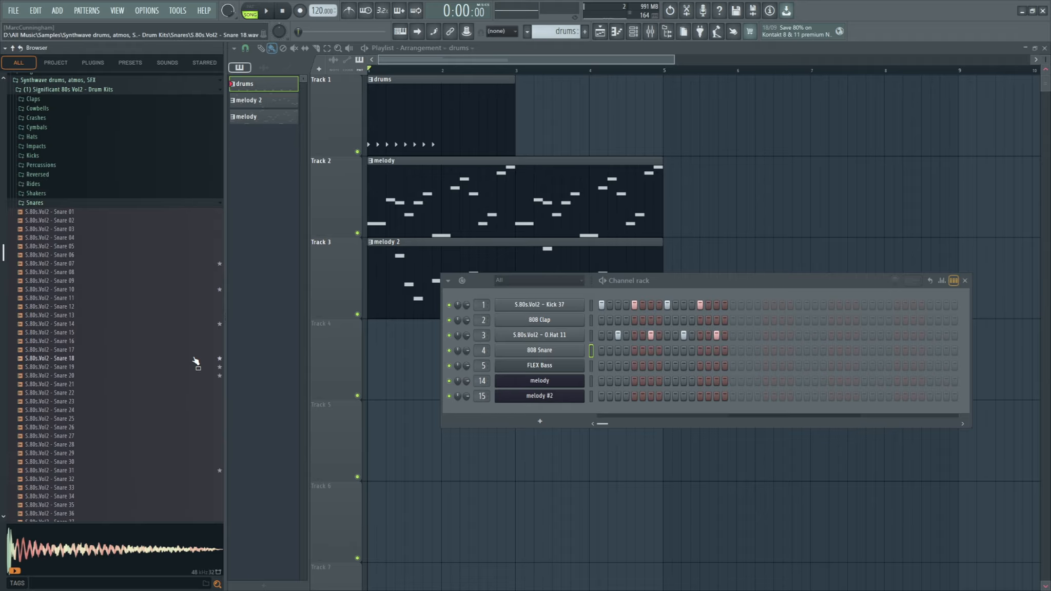
pyautogui.click(194, 359)
pyautogui.click(195, 367)
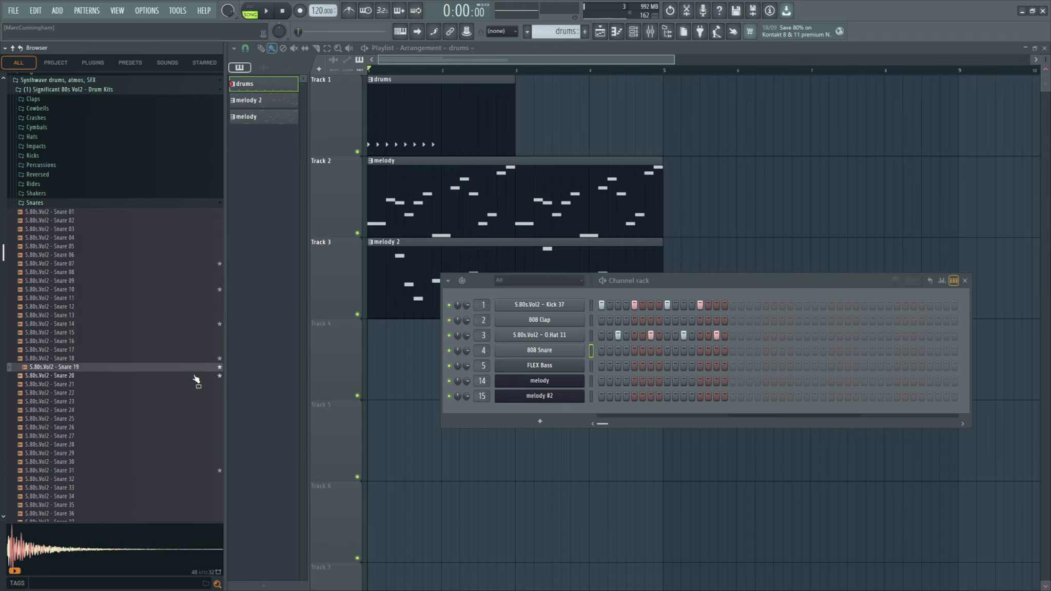
pyautogui.click(197, 375)
pyautogui.click(200, 332)
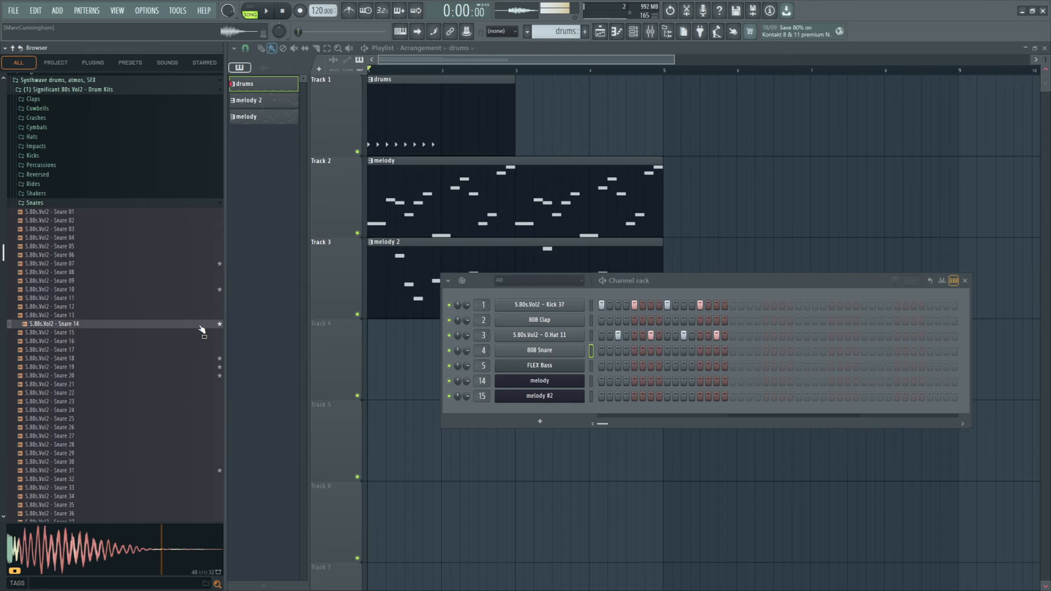
pyautogui.click(210, 293)
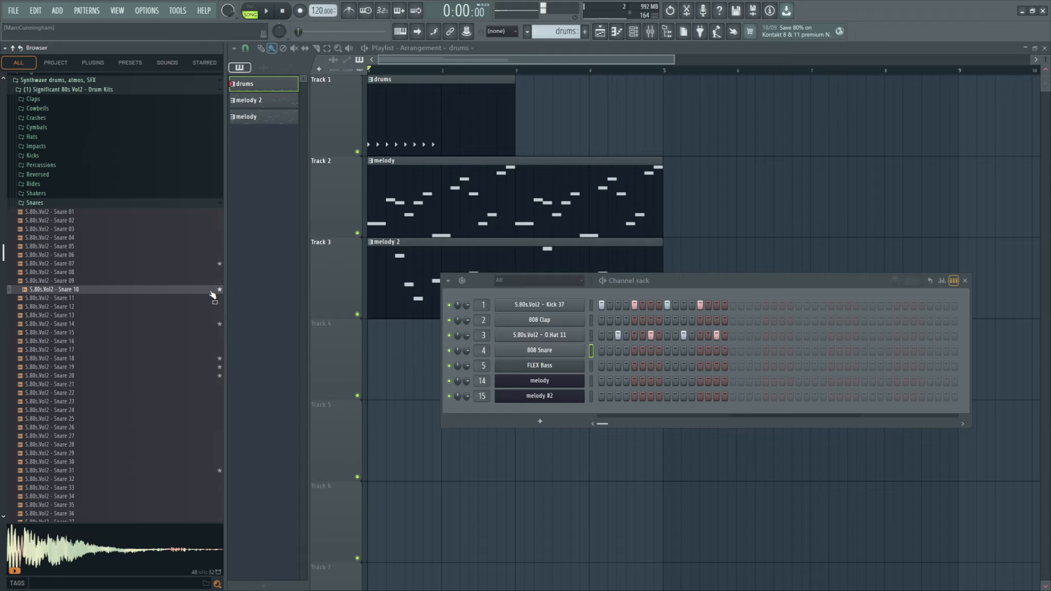
# Replace the 808 Snare with S.80s.Vol2 - Snare 14 and place it on steps 5 and 13.
pyautogui.click(206, 327)
pyautogui.click(206, 327)
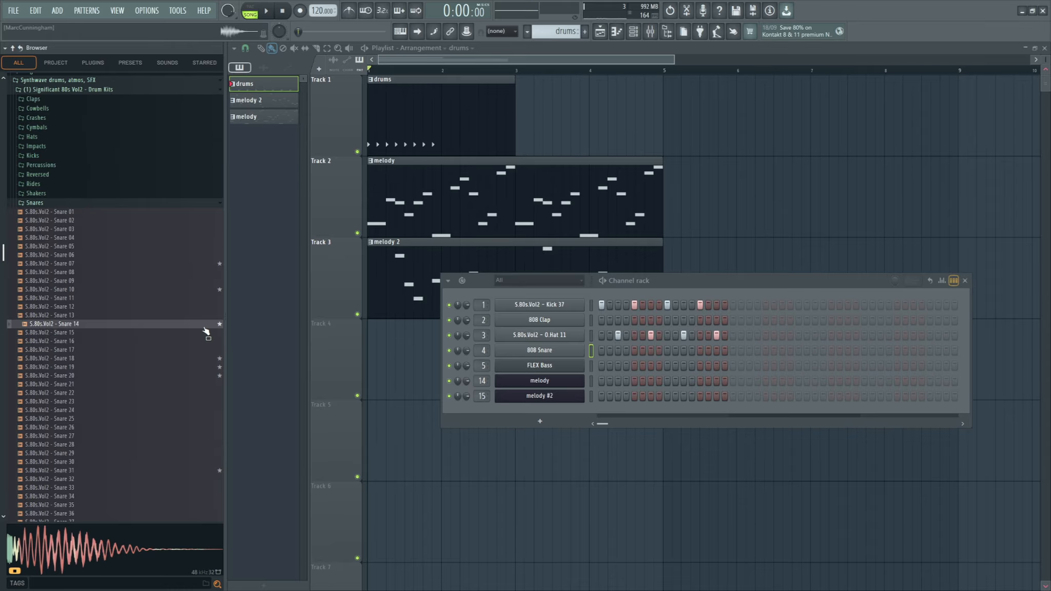
pyautogui.moveTo(205, 328); pyautogui.dragTo(540, 350)
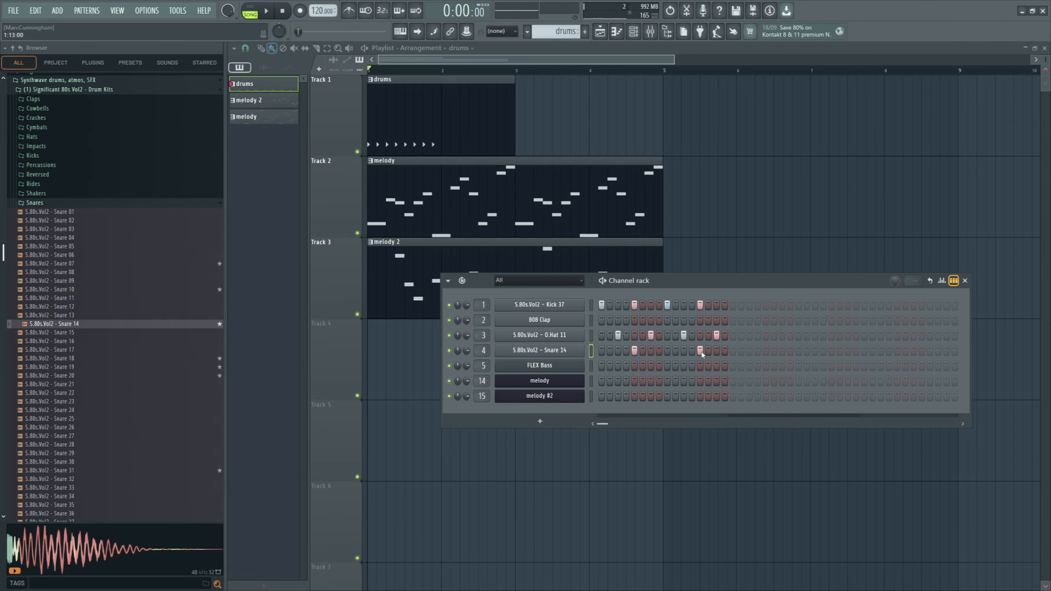
# Shorten the drums clip on Track 1 to one bar, repeat it across bars 2 to 4, and play the arrangement.
pyautogui.moveTo(515, 79); pyautogui.dragTo(440, 81)
pyautogui.moveTo(447, 136); pyautogui.dragTo(646, 143)
pyautogui.press('space')
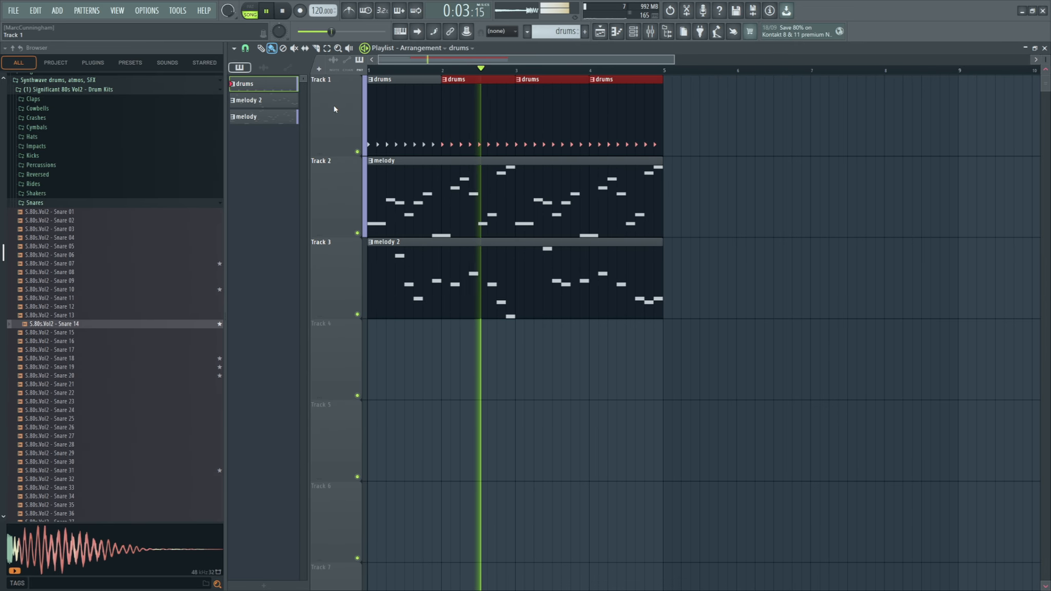
pyautogui.scroll(2, 550, 101)
pyautogui.scroll(-1, 768, 190)
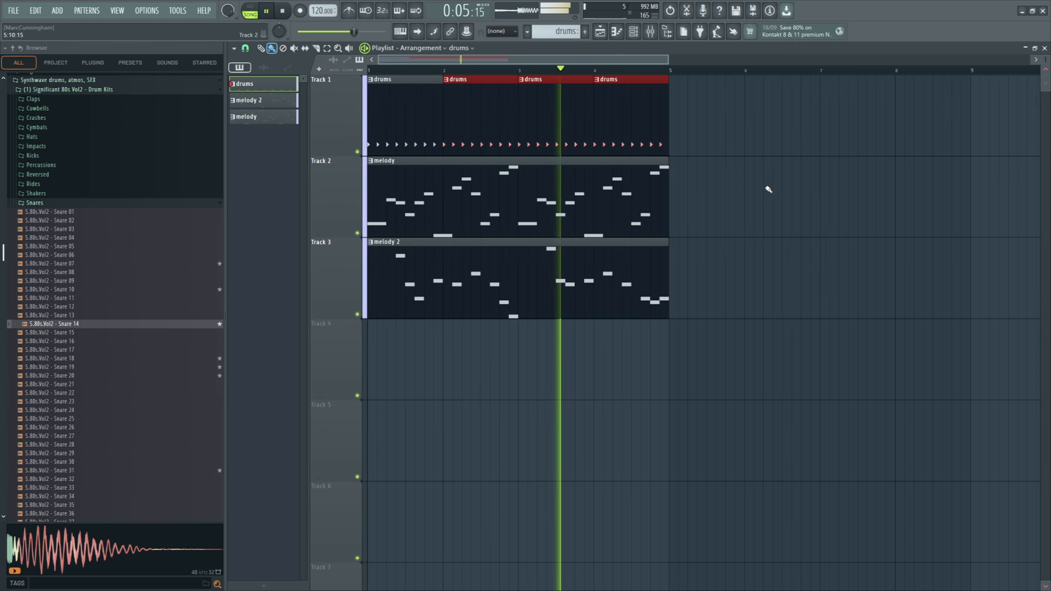
pyautogui.keyDown('ctrl'); pyautogui.click(764, 178); pyautogui.keyUp('ctrl')
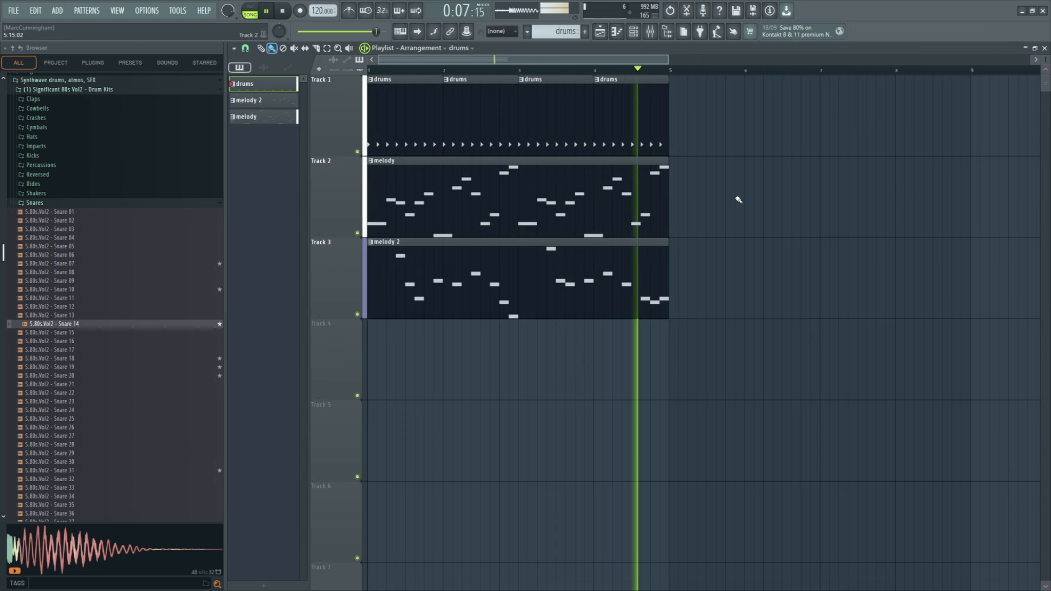
pyautogui.press('space')
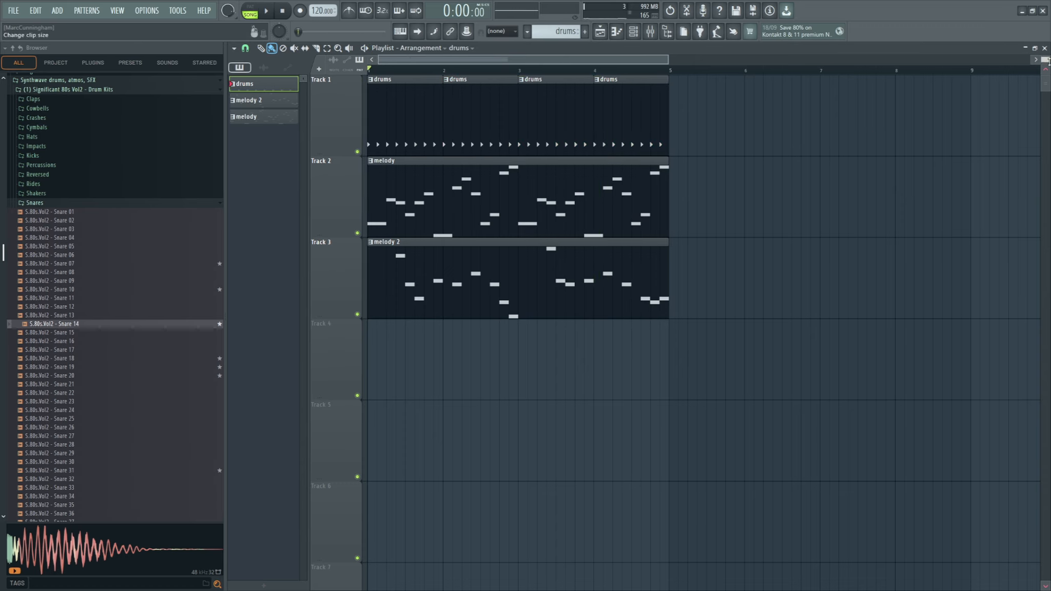
# Increase the playlist tracks' height and color the melody pattern blue.
pyautogui.moveTo(1045, 60); pyautogui.dragTo(1046, 56)
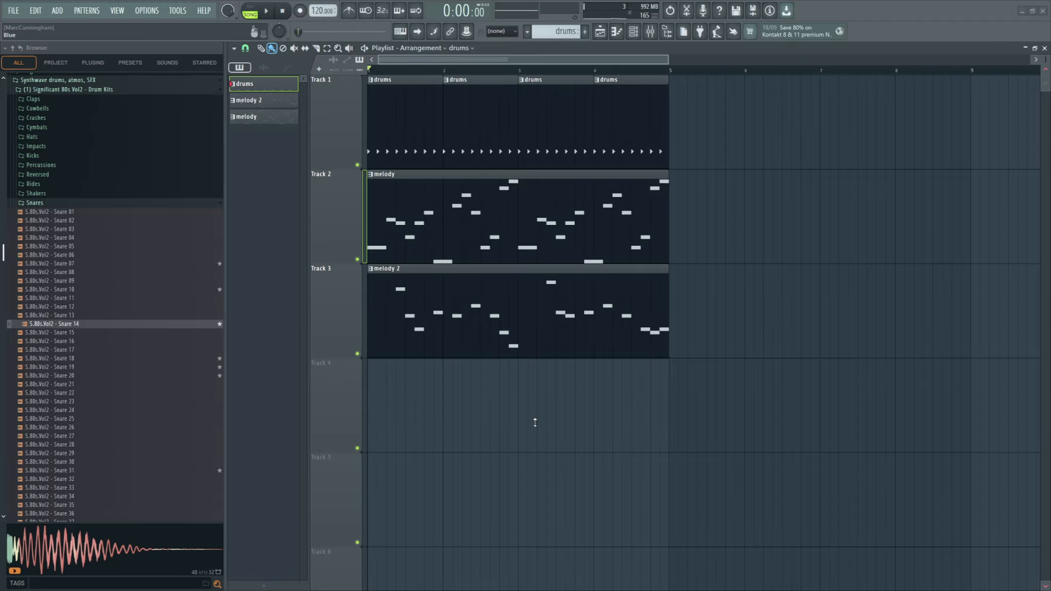
pyautogui.click(537, 454)
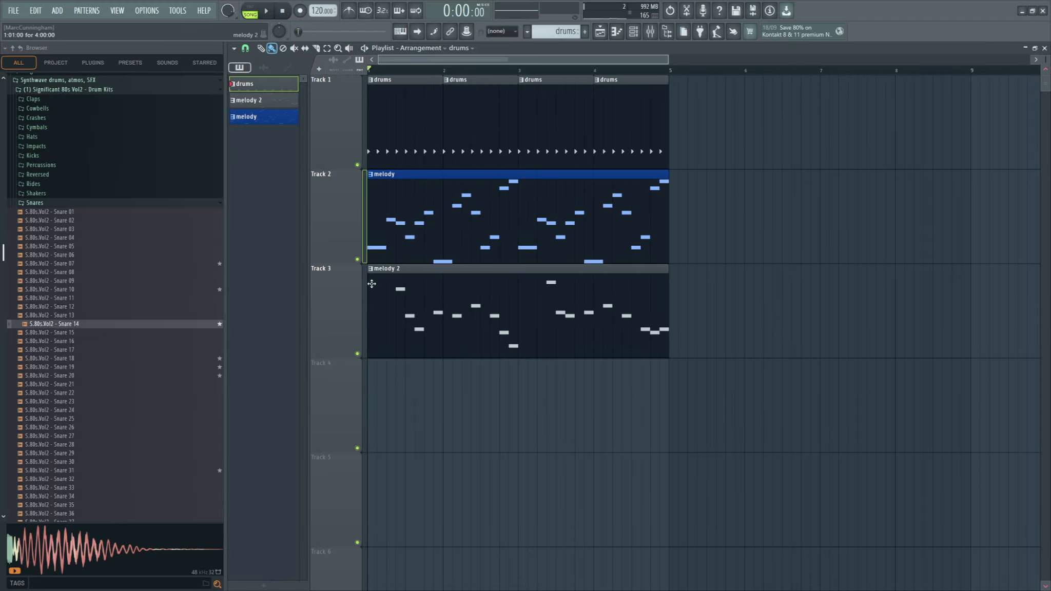
# Color the melody 2 pattern olive-yellow and create a new pattern named bass.
pyautogui.scroll(1, 353, 260)
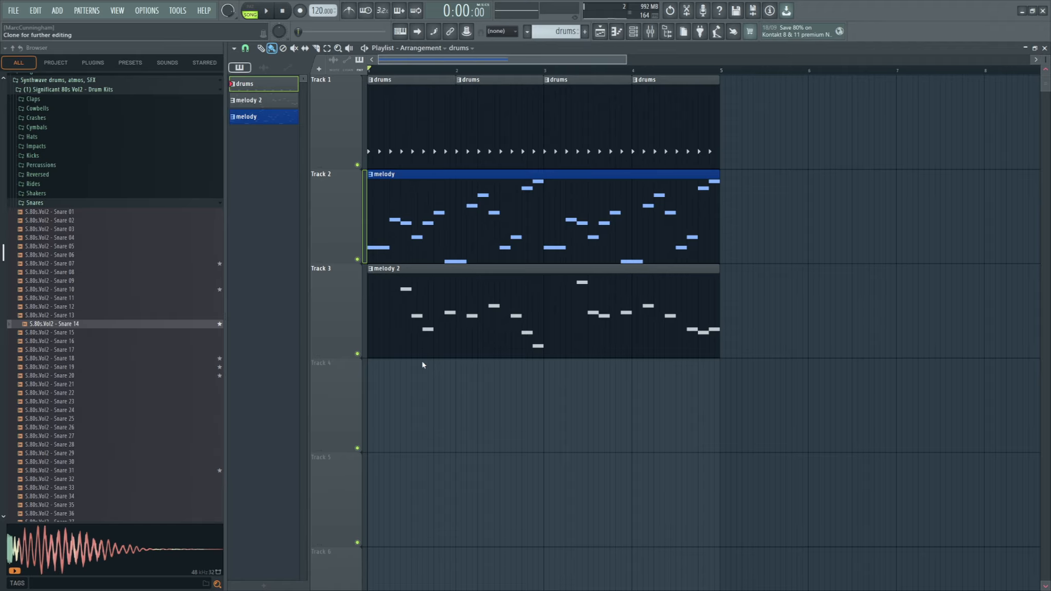
pyautogui.click(527, 287)
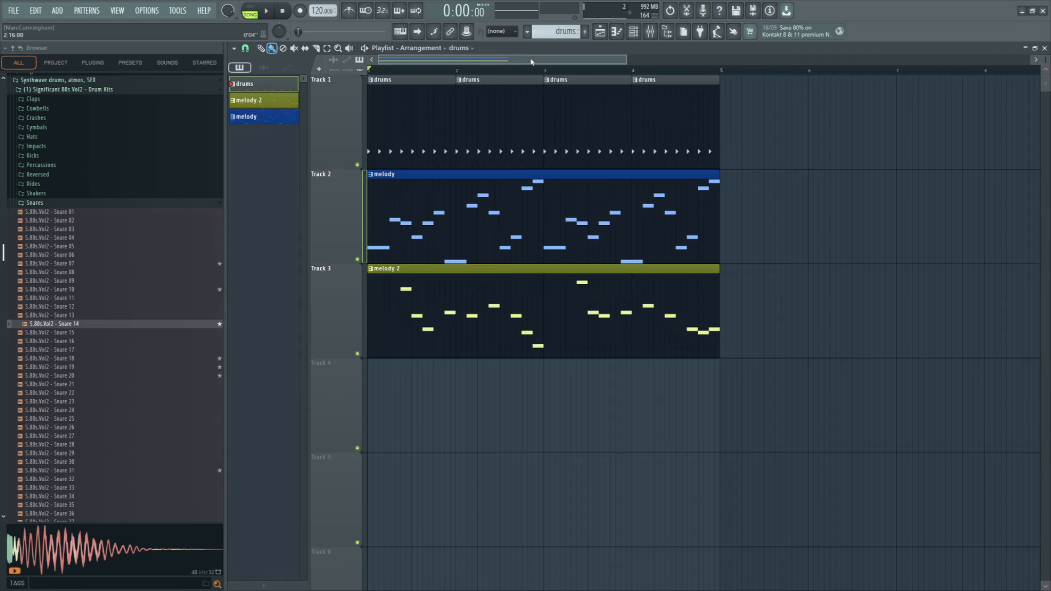
pyautogui.click(585, 31)
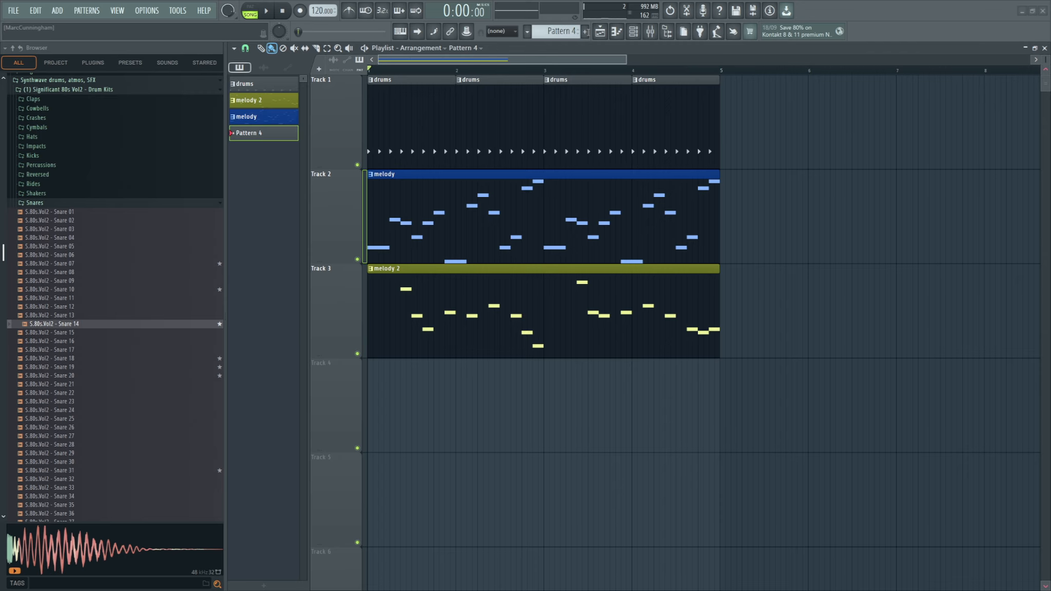
pyautogui.write('bass')
pyautogui.press('Return')
# Place the bass pattern at the start of Track 4 and extend its clip to two bars.
pyautogui.moveTo(257, 133); pyautogui.dragTo(373, 427)
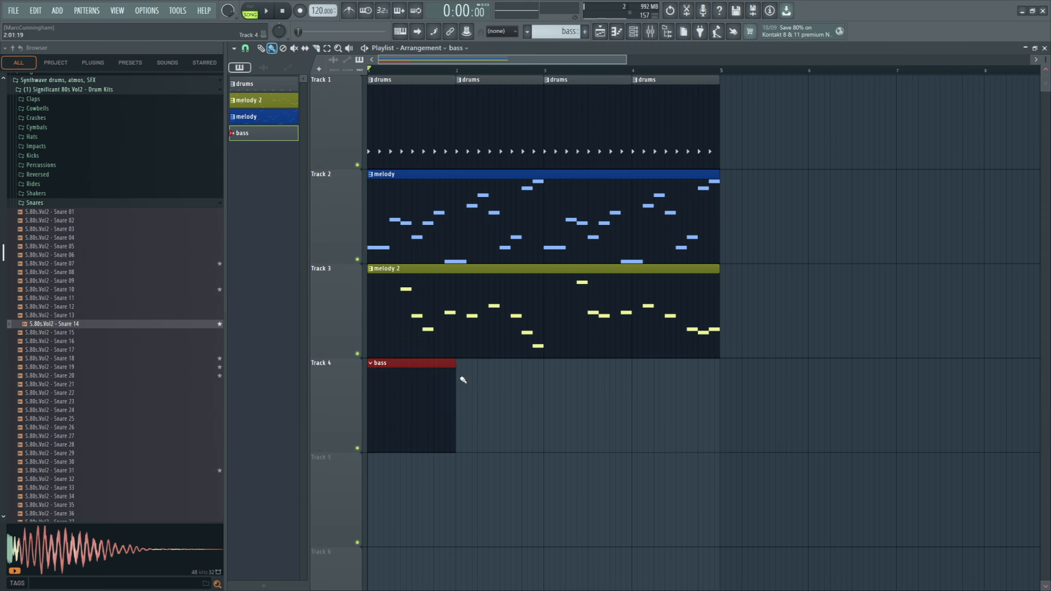
pyautogui.moveTo(456, 366); pyautogui.dragTo(541, 361)
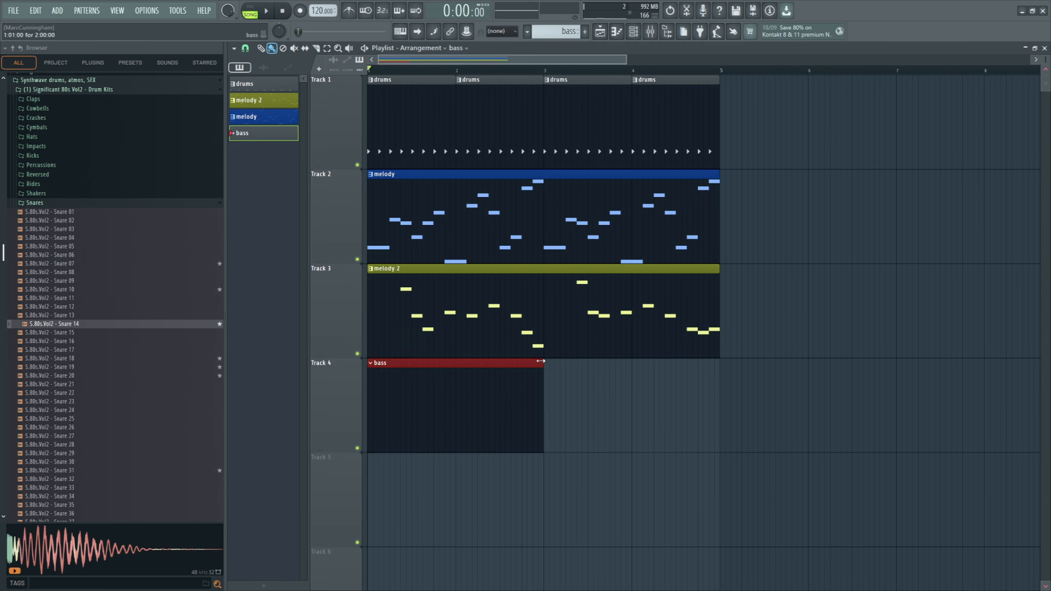
pyautogui.click(680, 470)
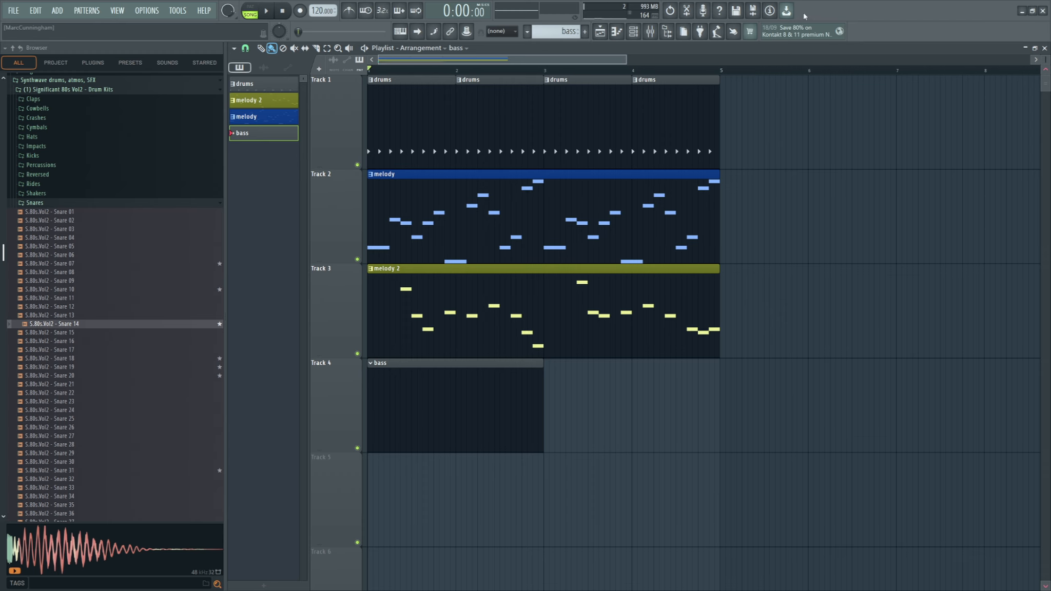
# Add a Spire synth channel for the bass and open its preset library.
pyautogui.click(634, 32)
pyautogui.click(540, 421)
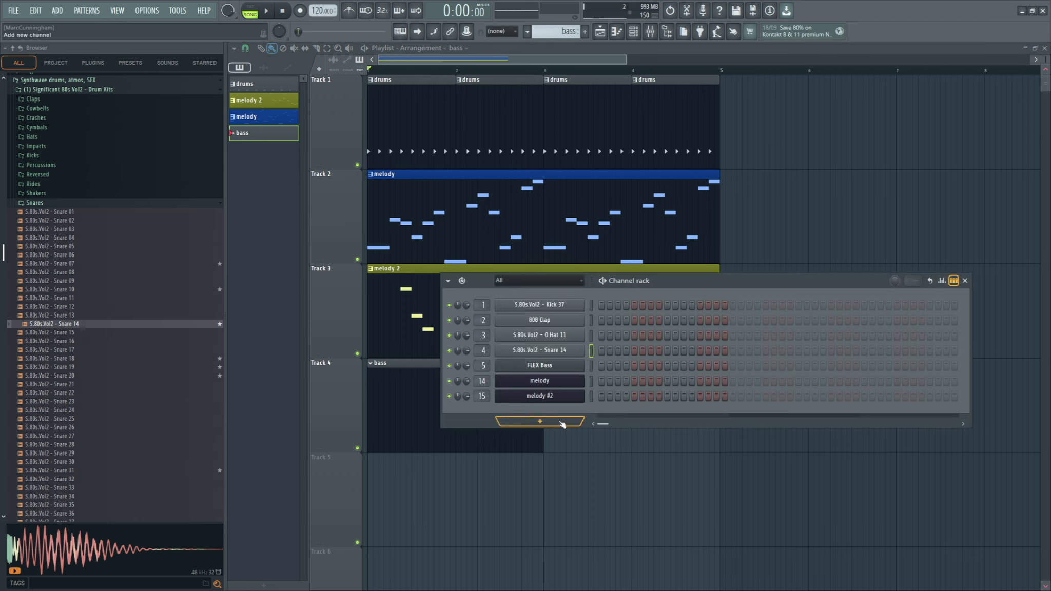
pyautogui.click(543, 183)
pyautogui.moveTo(455, 172); pyautogui.dragTo(384, 104)
pyautogui.click(393, 133)
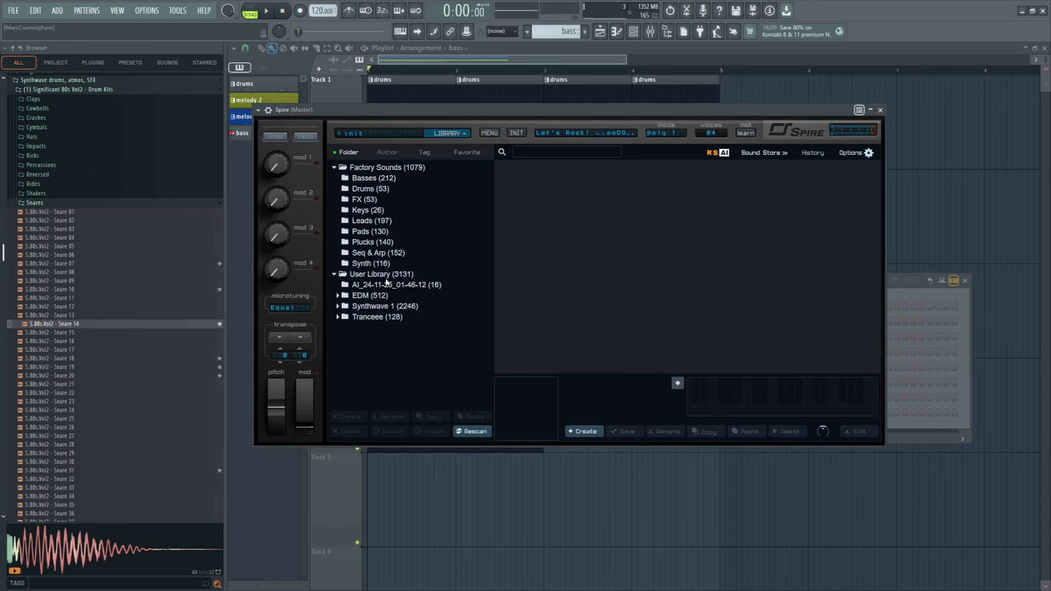
# Expand the nested Synthwave folders in Spire's user library and show the presets in synthwave 5.
pyautogui.click(376, 306)
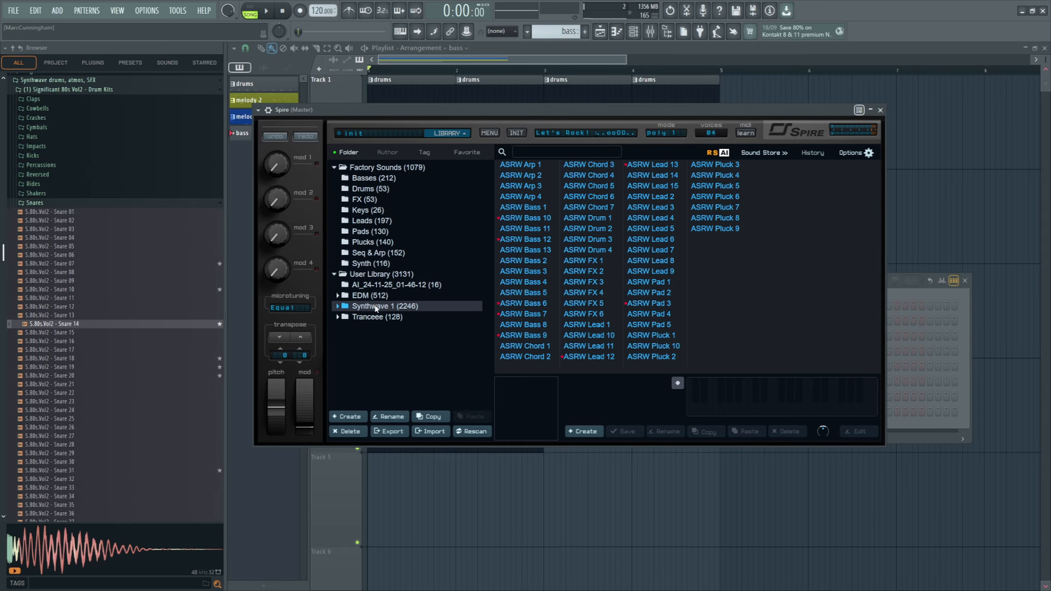
pyautogui.click(337, 307)
pyautogui.click(339, 317)
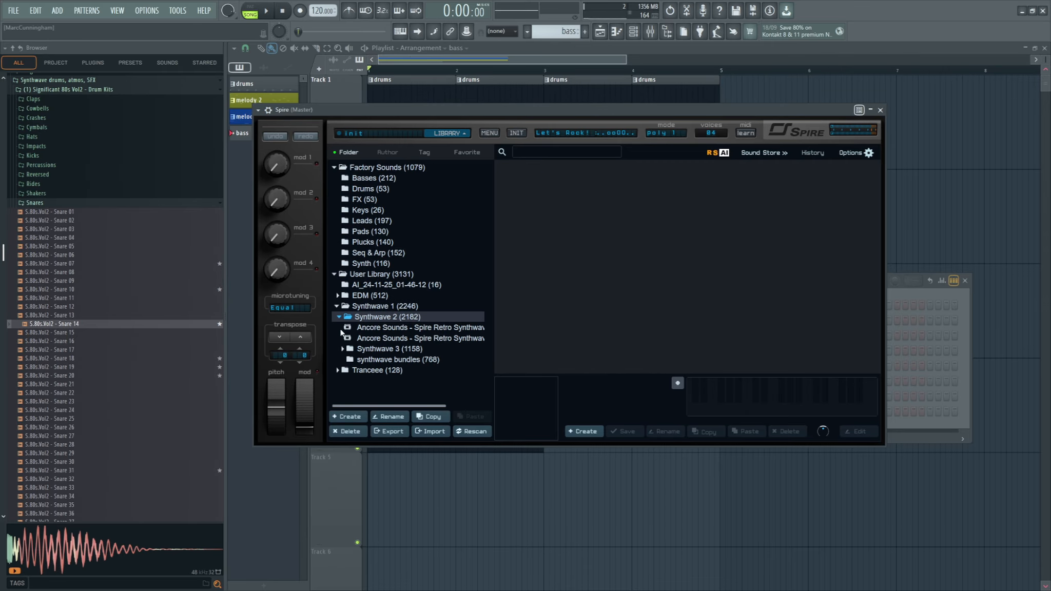
pyautogui.click(343, 349)
pyautogui.click(344, 360)
pyautogui.click(347, 370)
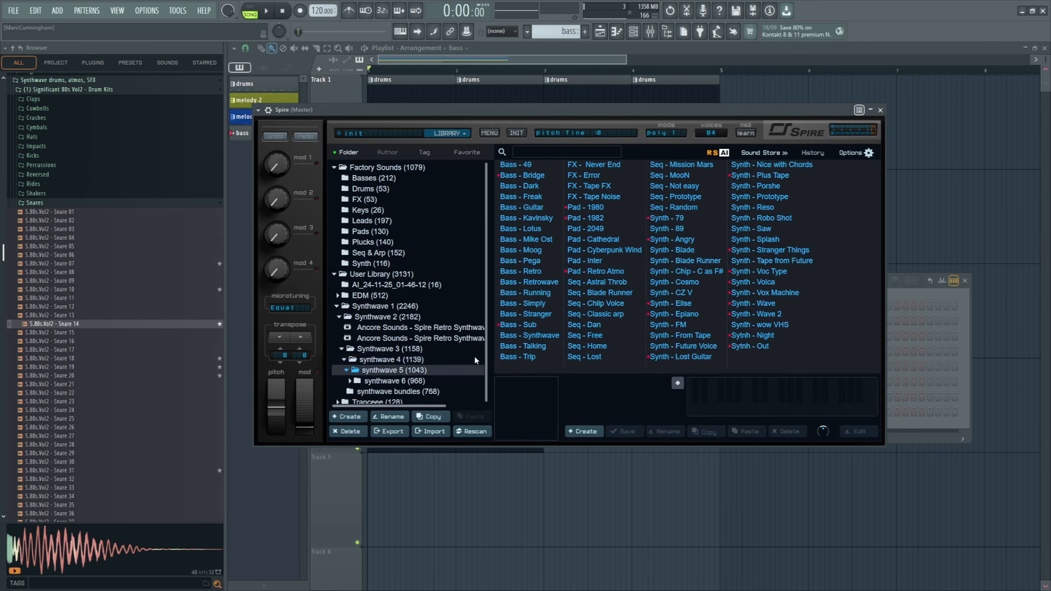
# Try the Bass - Bridge preset from synthwave 5 and browse the presets in synthwave 6.
pyautogui.click(523, 328)
pyautogui.click(534, 176)
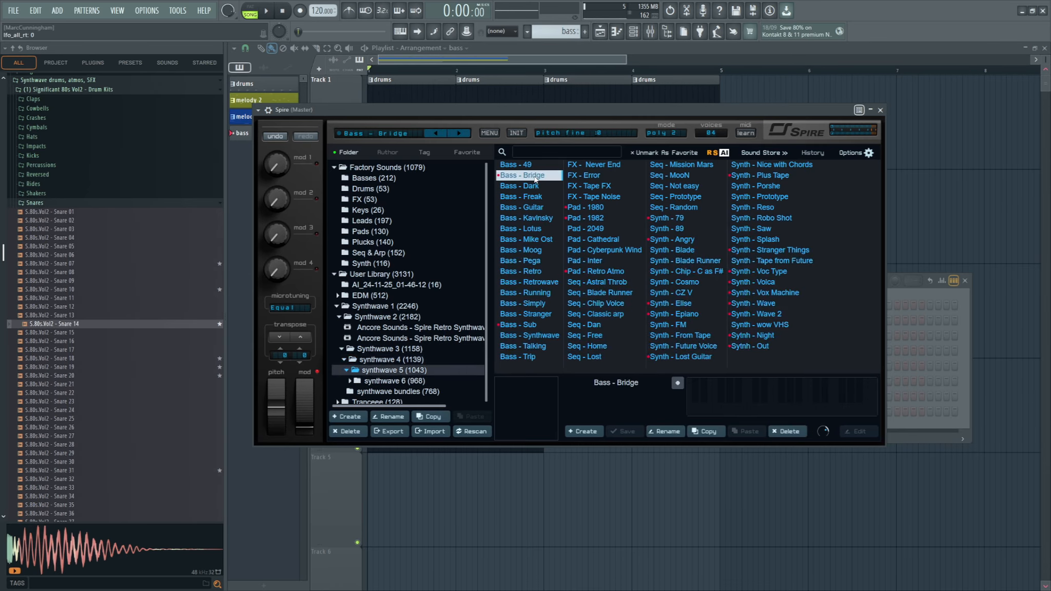
pyautogui.click(367, 381)
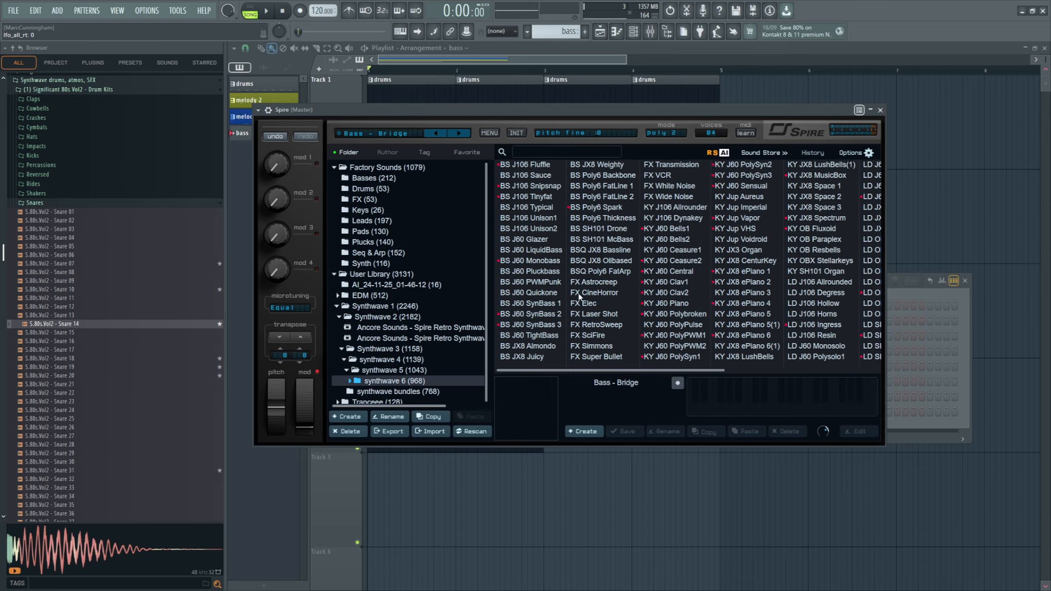
pyautogui.hscroll(5, 624, 237)
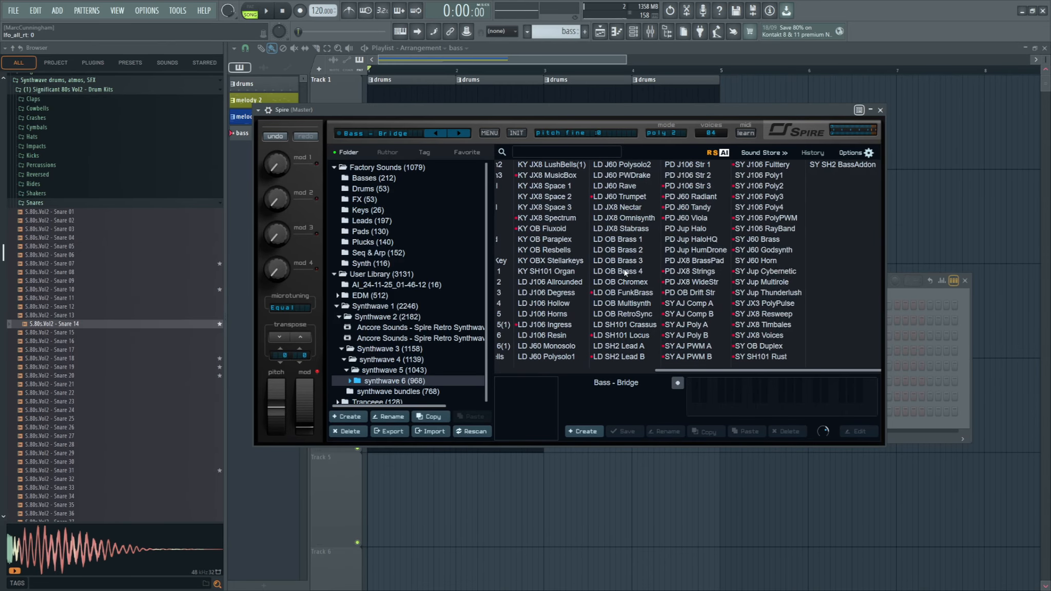
pyautogui.hscroll(-4, 625, 274)
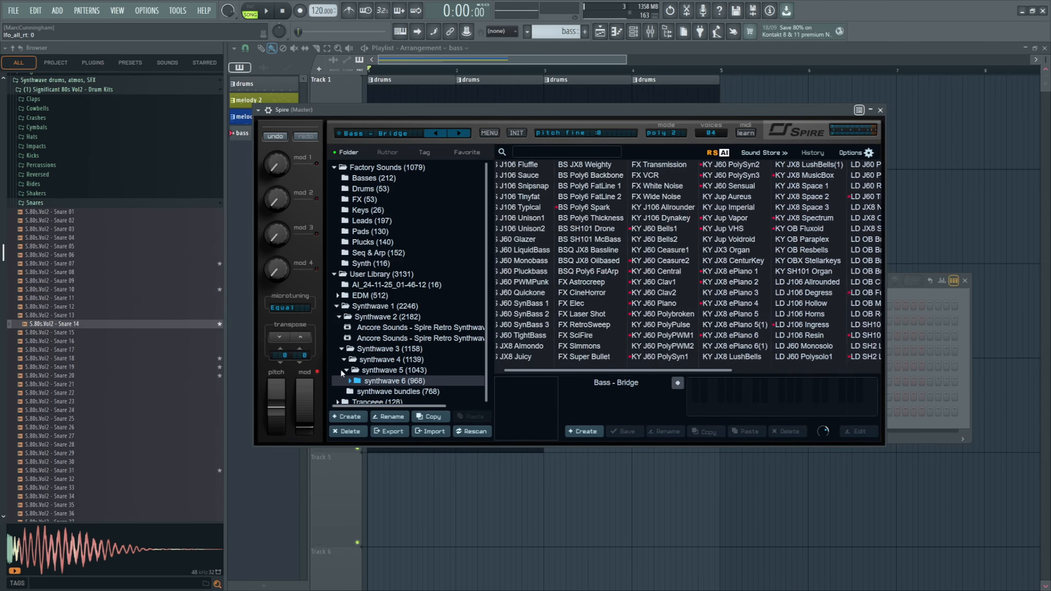
# Load the BASS 010 preset from the synthwave 4 folder and route the Spire channel to mixer track 16.
pyautogui.click(387, 361)
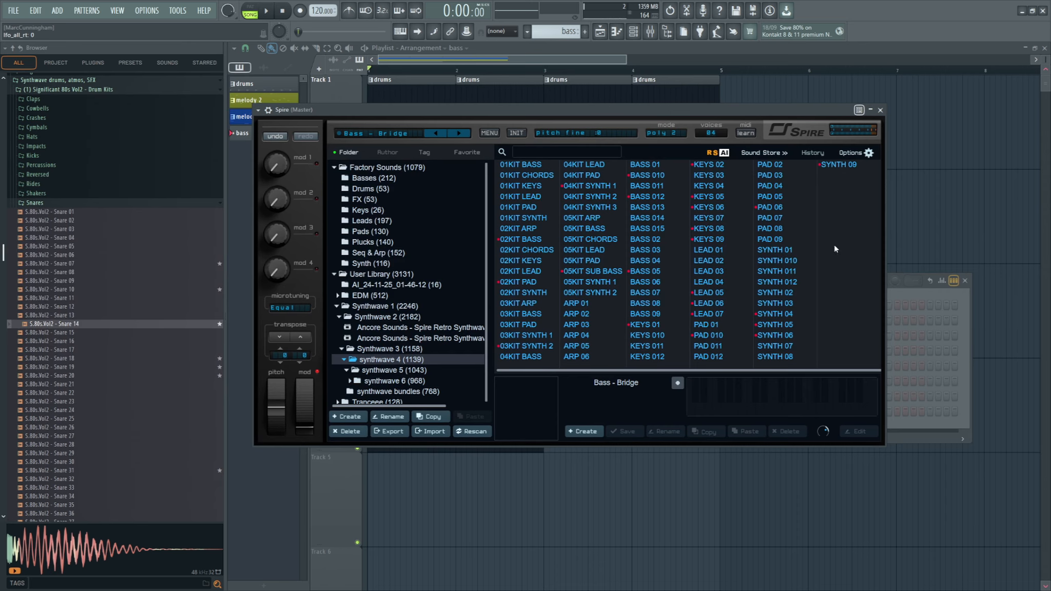
pyautogui.click(649, 174)
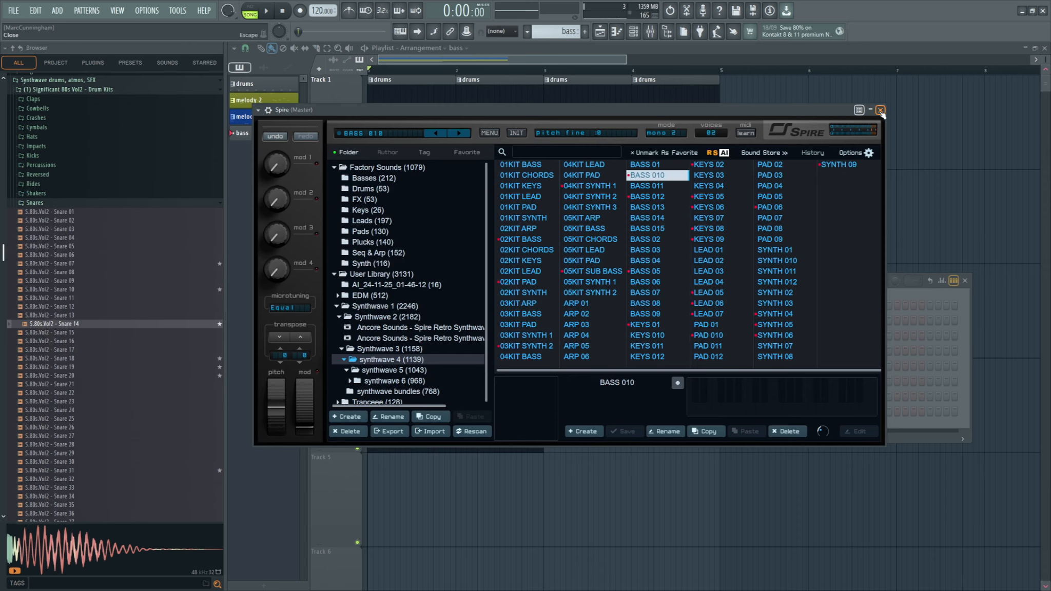
pyautogui.click(880, 110)
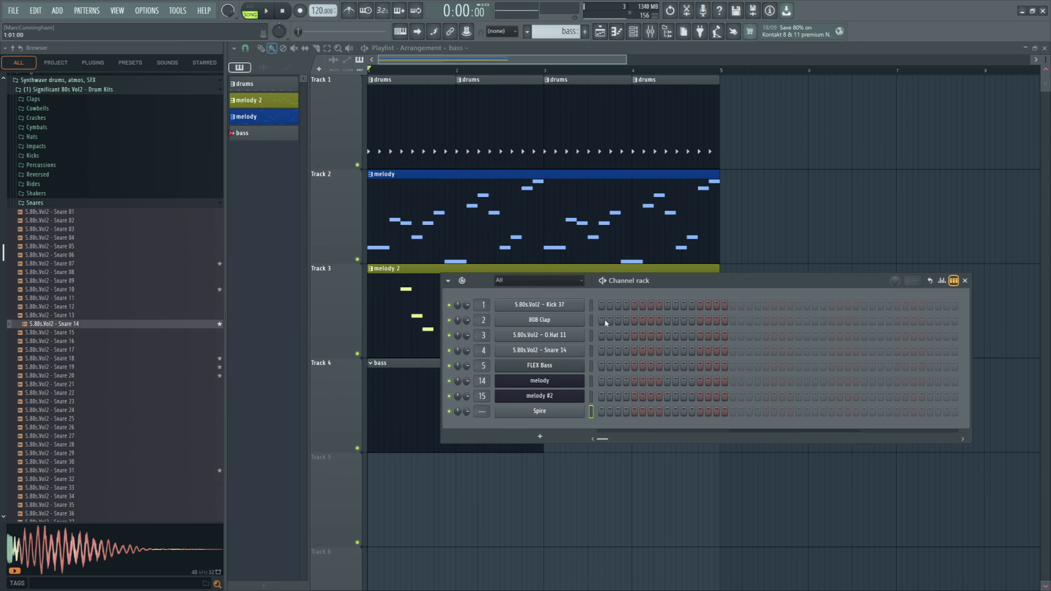
pyautogui.doubleClick(476, 412)
pyautogui.click(562, 381)
pyautogui.doubleClick(387, 228)
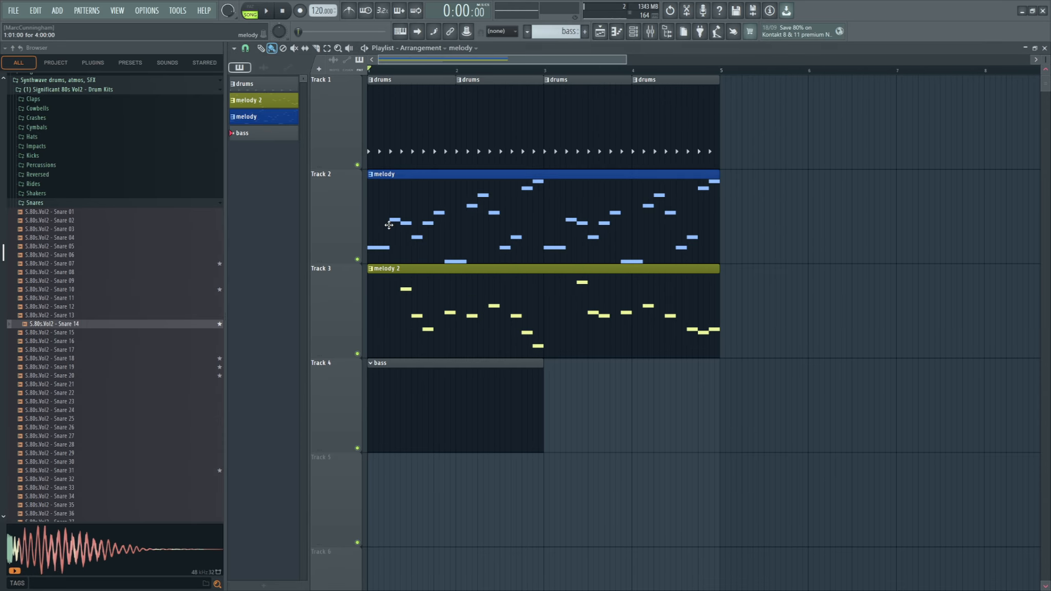
pyautogui.scroll(-3, 669, 289)
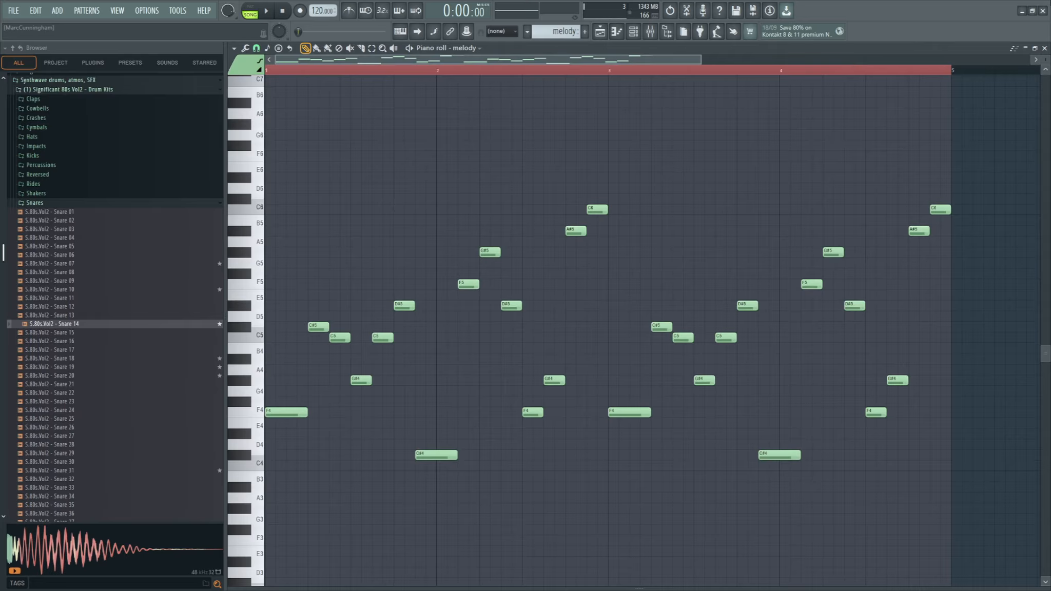
pyautogui.click(1044, 48)
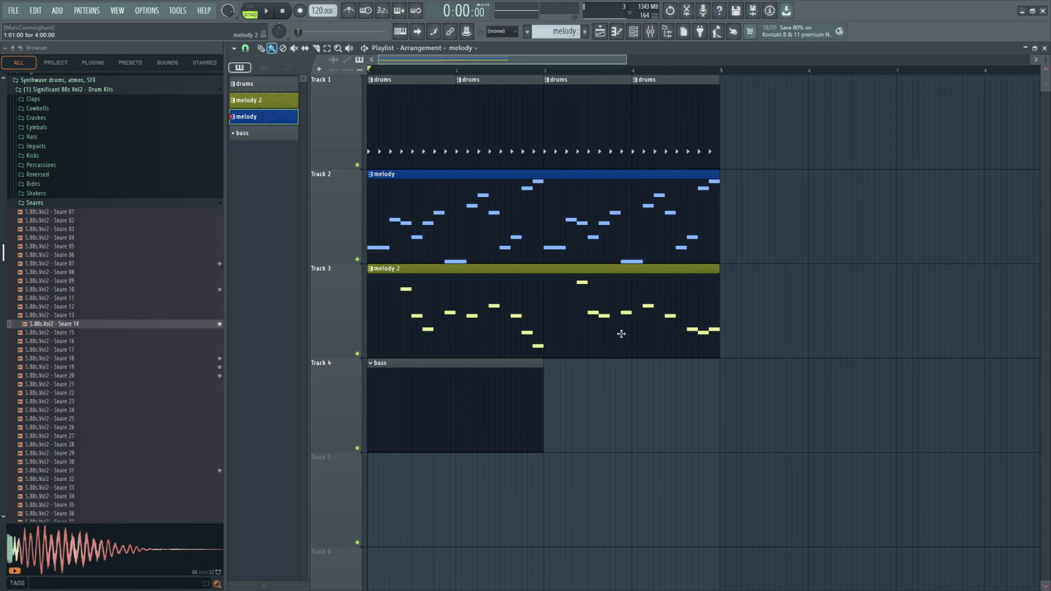
pyautogui.click(633, 31)
pyautogui.press('F6')
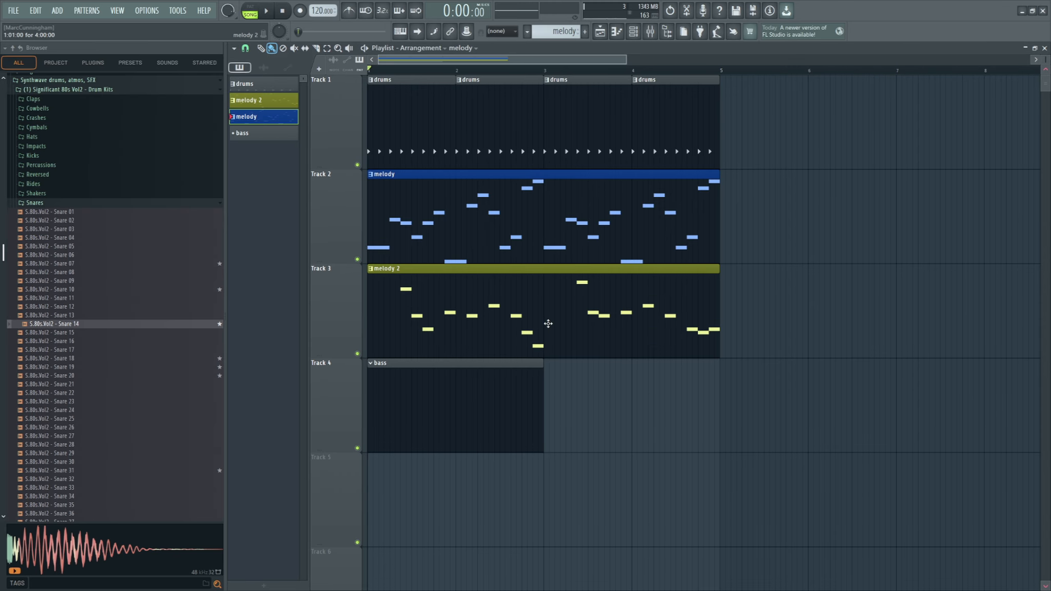
pyautogui.click(417, 420)
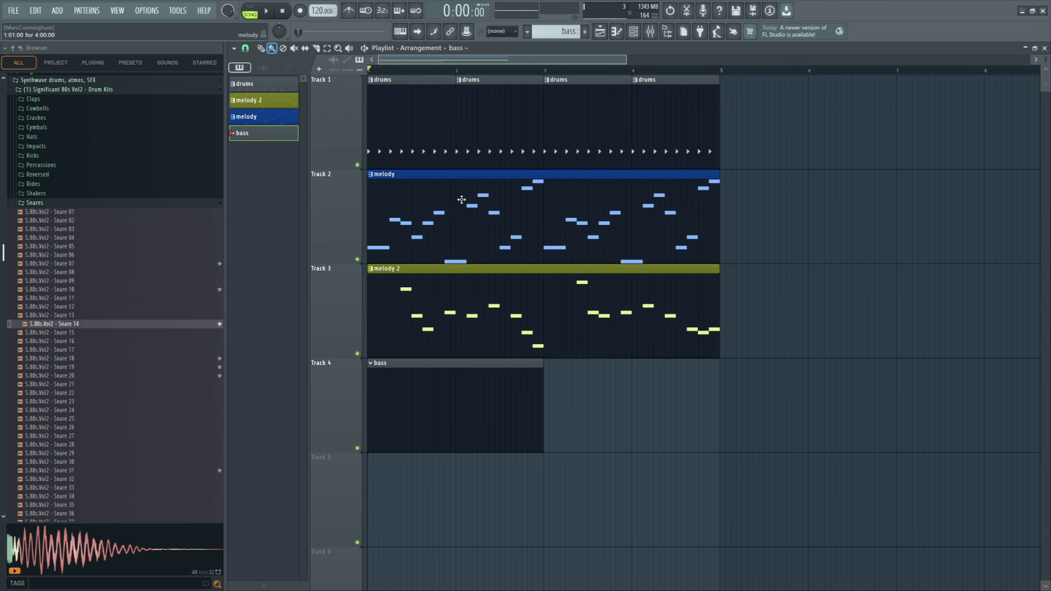
# Copy the notes of the melody channel from the melody pattern on Track 2.
pyautogui.doubleClick(447, 222)
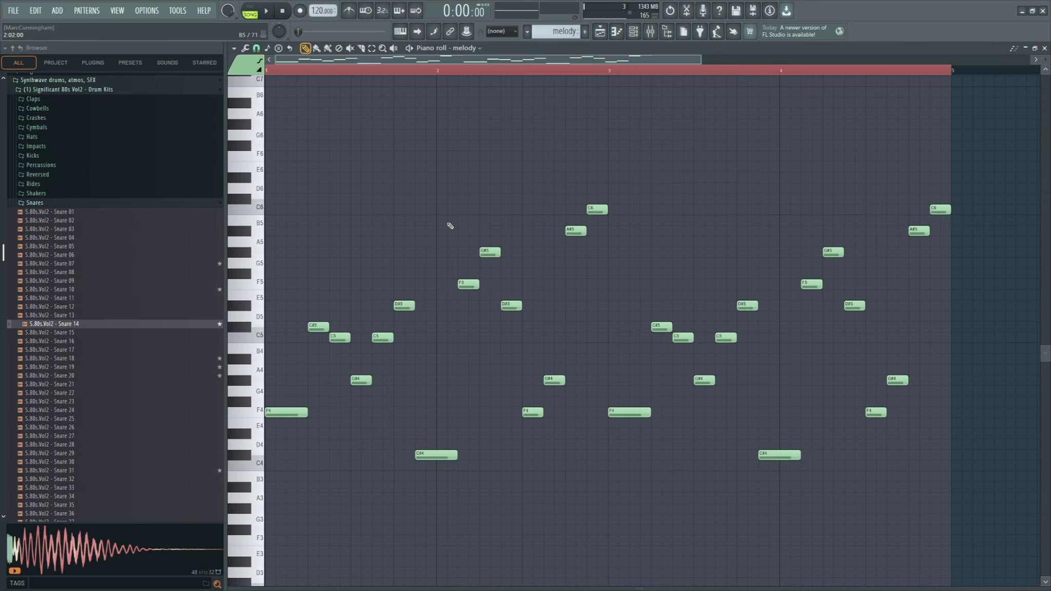
pyautogui.click(634, 31)
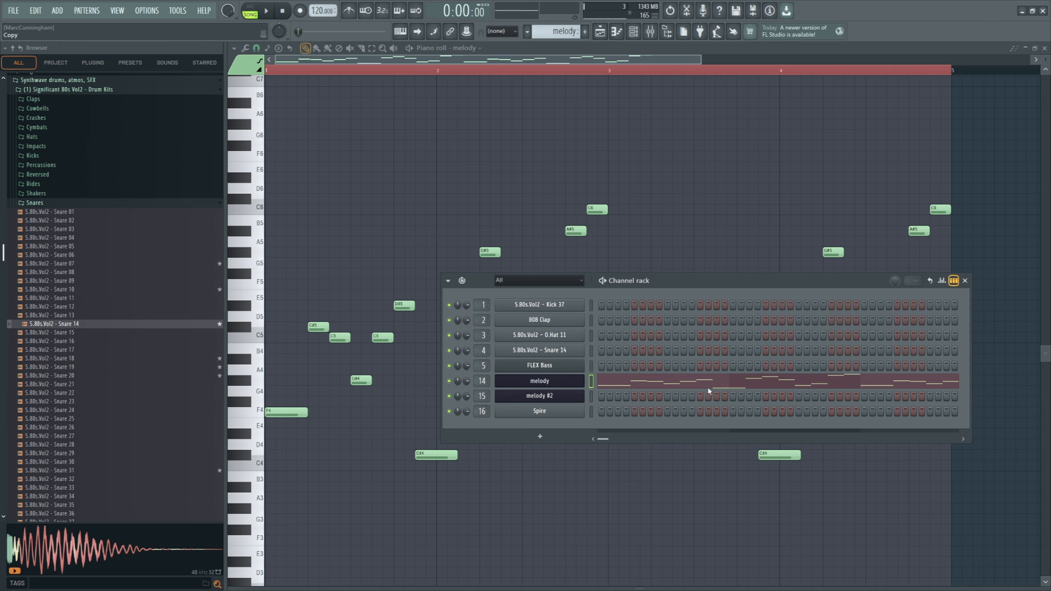
pyautogui.click(965, 281)
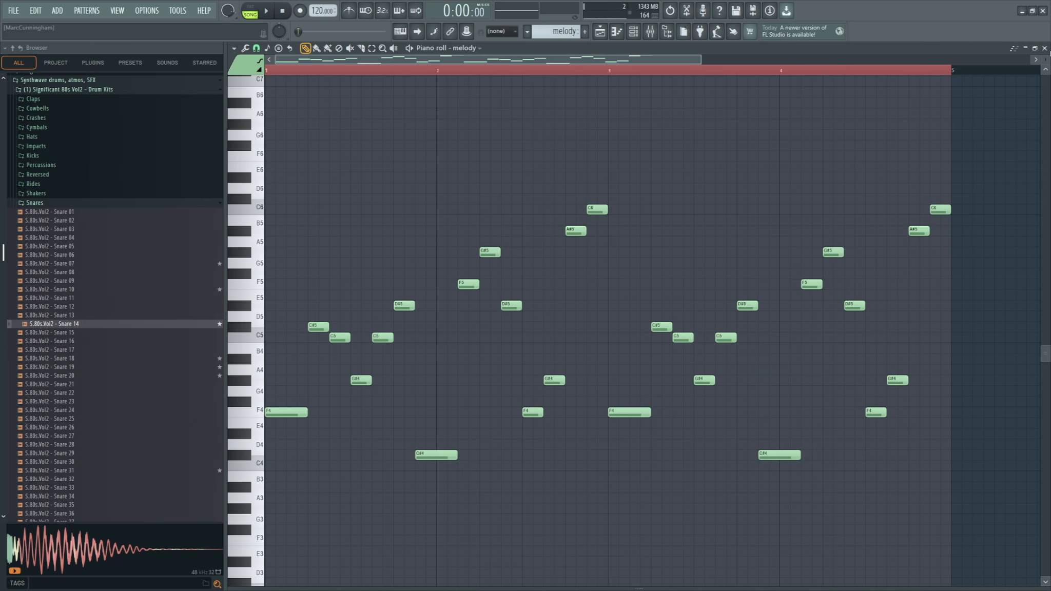
pyautogui.click(1045, 48)
# Paste the copied notes into the bass pattern's Spire channel and extend the bass clip on Track 4 to four bars.
pyautogui.click(467, 428)
pyautogui.click(633, 31)
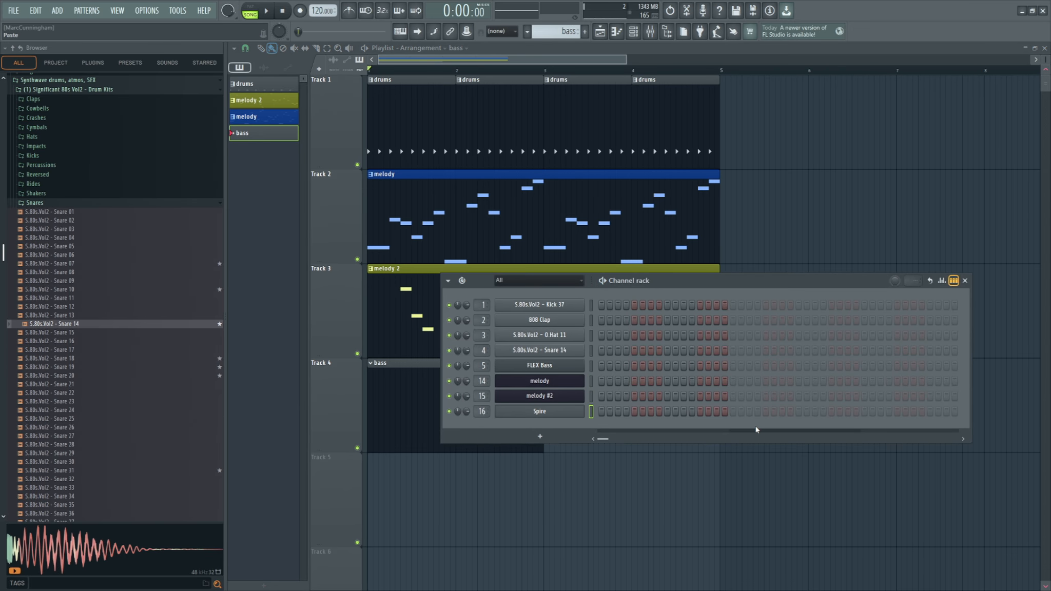
pyautogui.hotkey('ctrl', 'v')
pyautogui.click(539, 411)
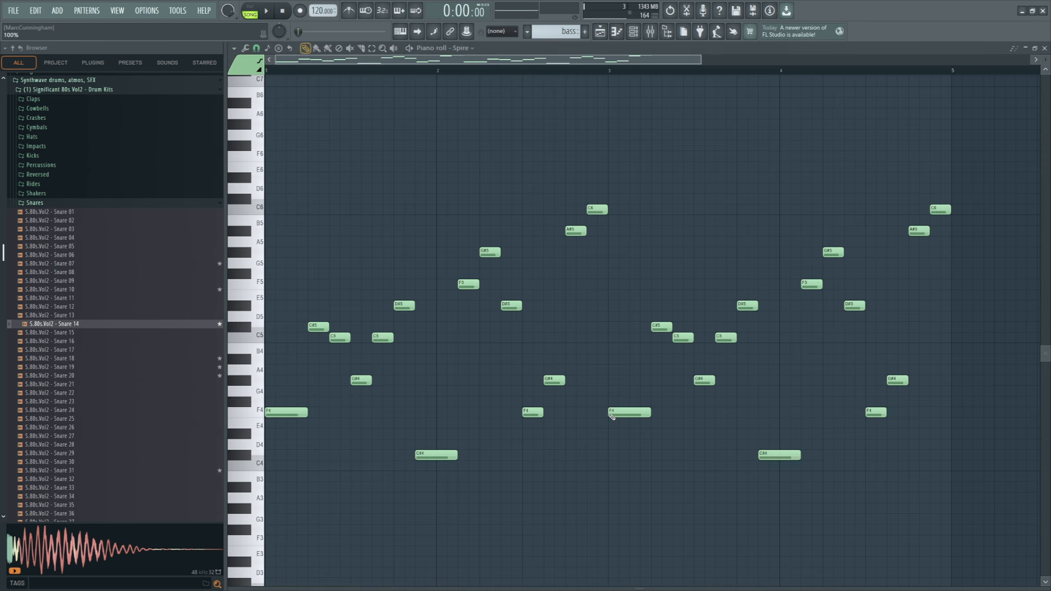
pyautogui.click(1045, 48)
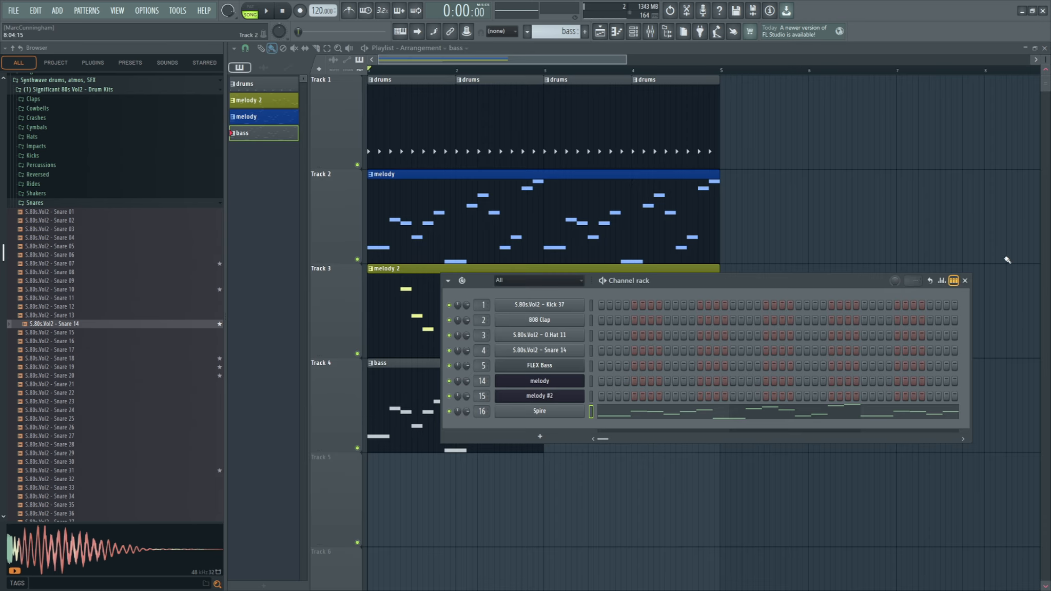
pyautogui.click(966, 278)
pyautogui.moveTo(545, 362); pyautogui.dragTo(723, 361)
# Open the bass pattern's Spire notes, switch playback to pattern mode and play the pattern on its own.
pyautogui.doubleClick(455, 415)
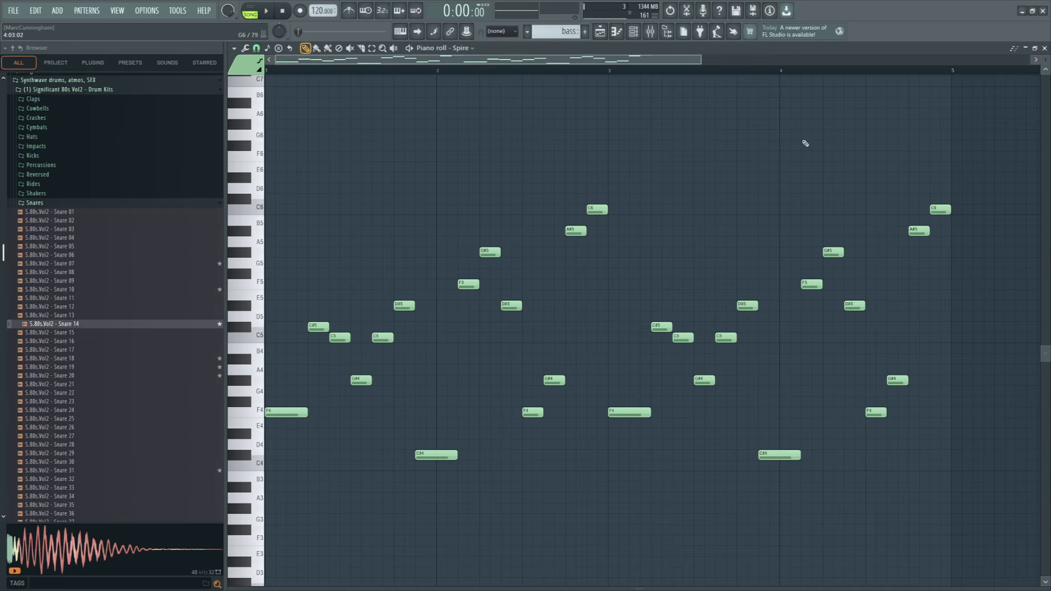
pyautogui.scroll(-1, 806, 143)
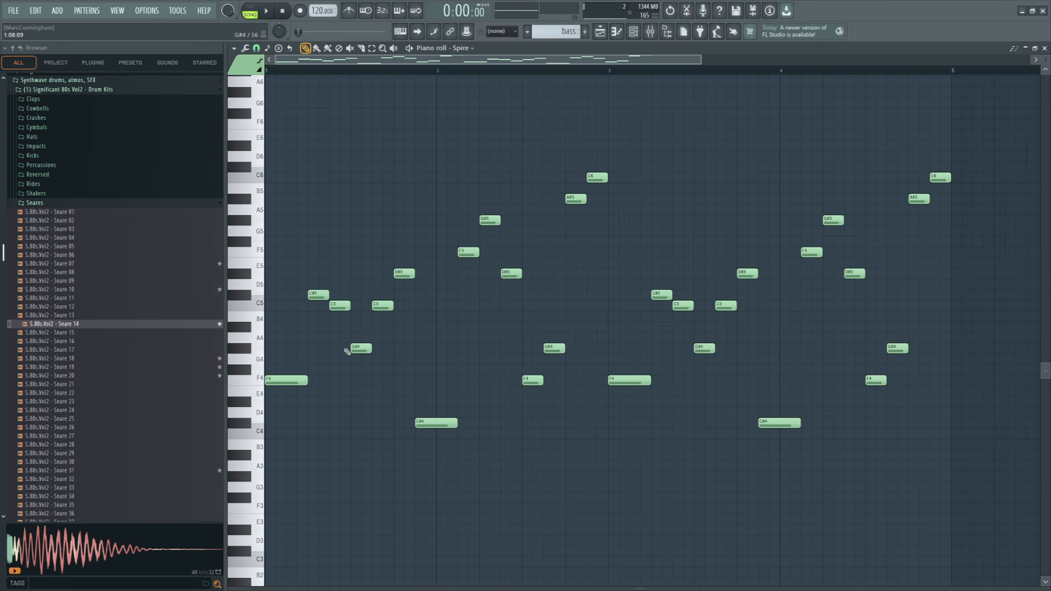
pyautogui.click(254, 10)
pyautogui.press('space')
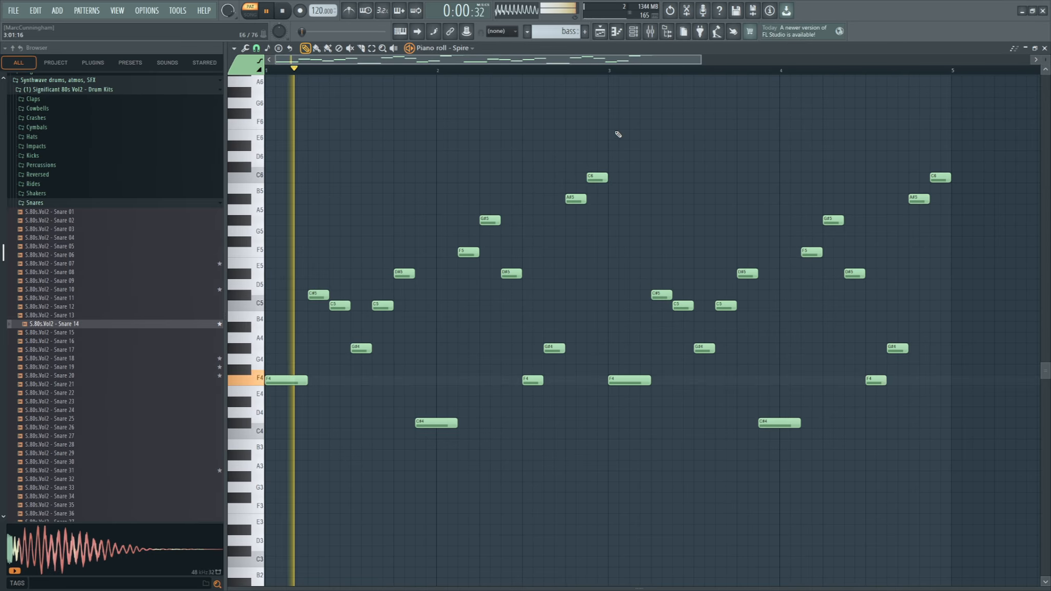
pyautogui.press('F6')
pyautogui.press('space')
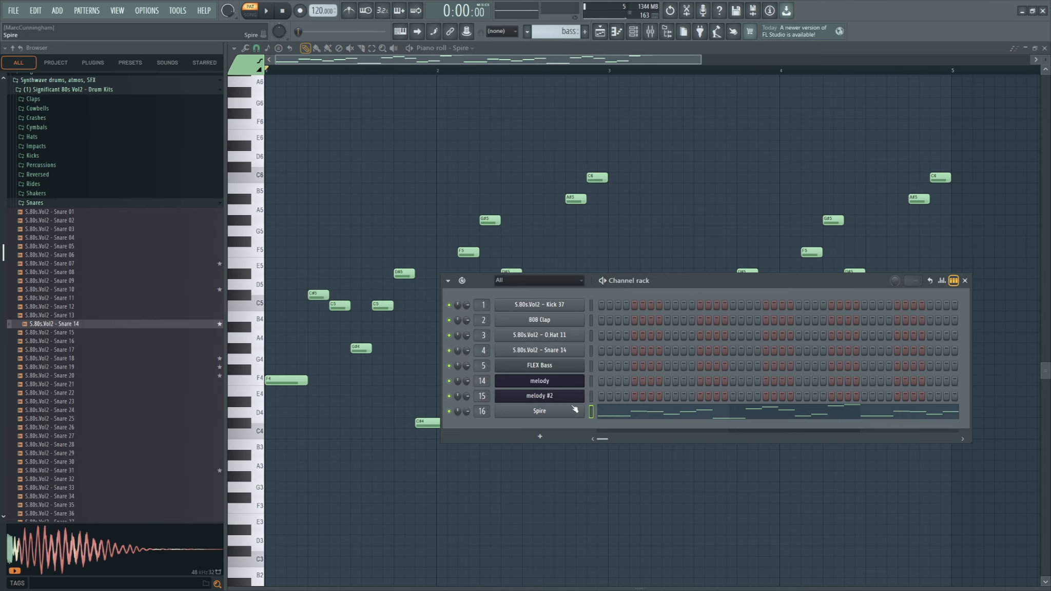
# Step Spire forward through its bass presets to BASS 011, auditioning them with the bass pattern.
pyautogui.click(570, 411)
pyautogui.click(881, 109)
pyautogui.click(539, 411)
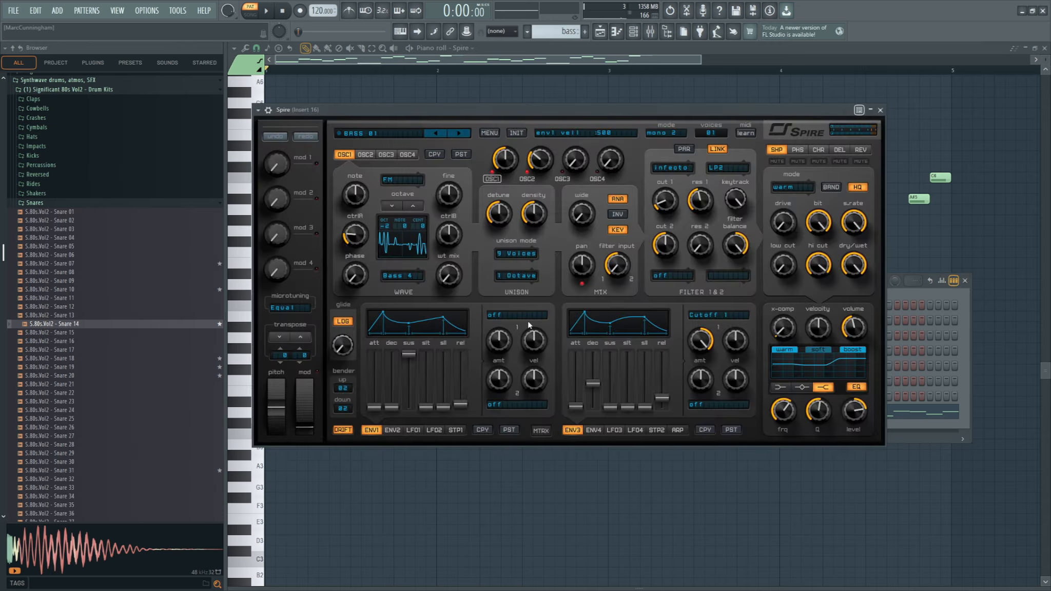
pyautogui.click(460, 132)
pyautogui.press('space')
pyautogui.press('space')
pyautogui.click(464, 134)
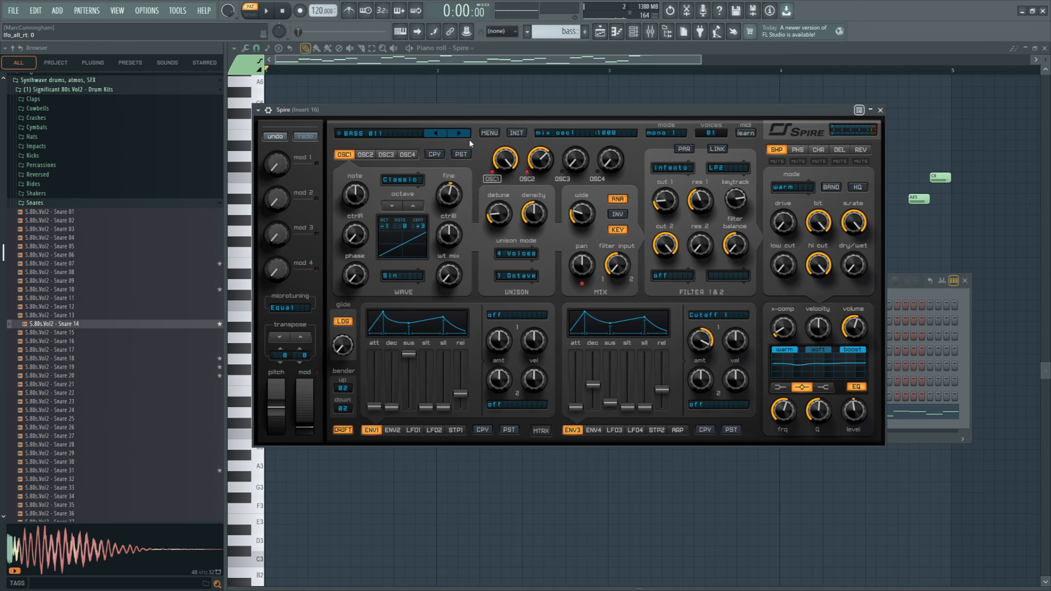
# Step Spire forward through its bass presets to BASS 014, auditioning each one with the bass pattern.
pyautogui.press('space')
pyautogui.press('space')
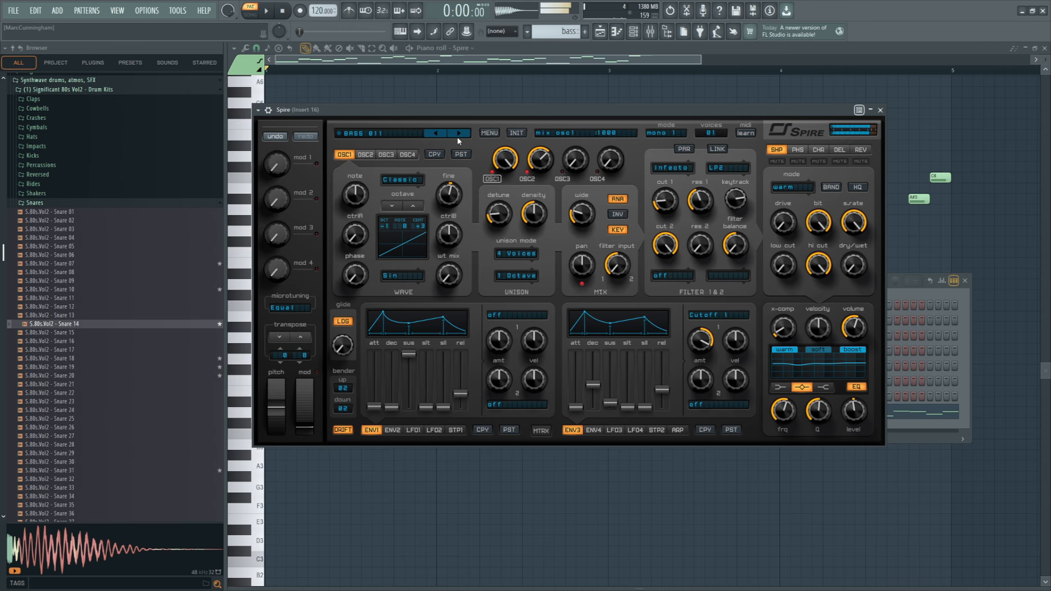
pyautogui.click(459, 135)
pyautogui.press('space')
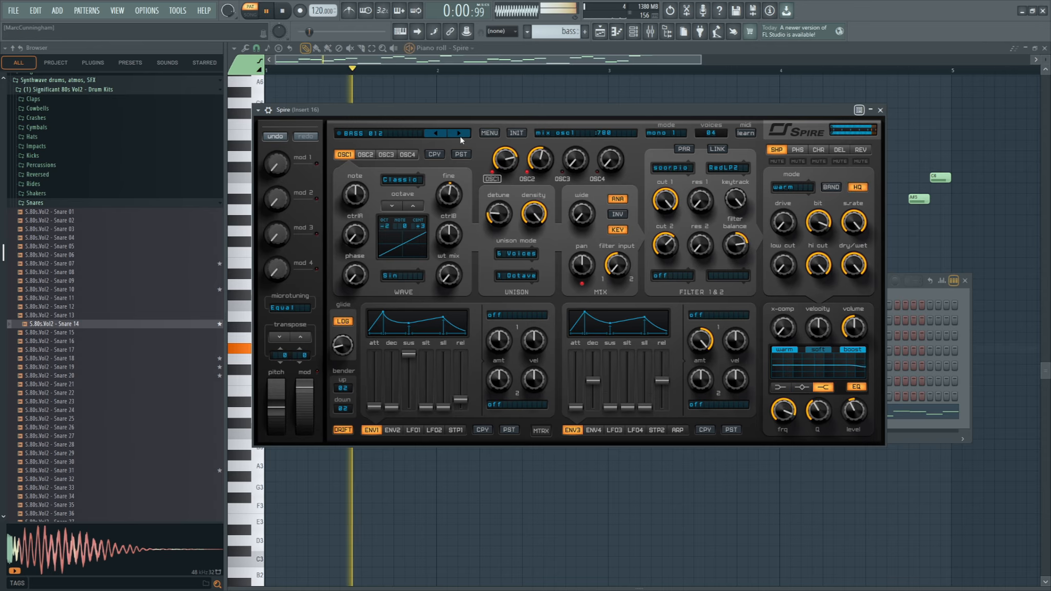
pyautogui.press('space')
pyautogui.click(459, 134)
pyautogui.press('space')
pyautogui.click(459, 135)
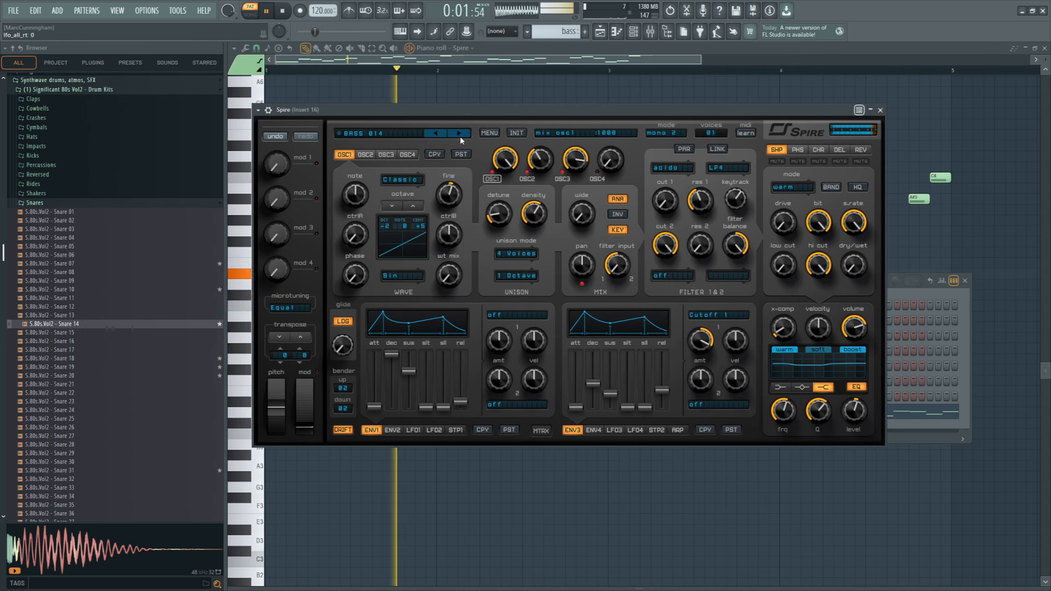
pyautogui.press('space')
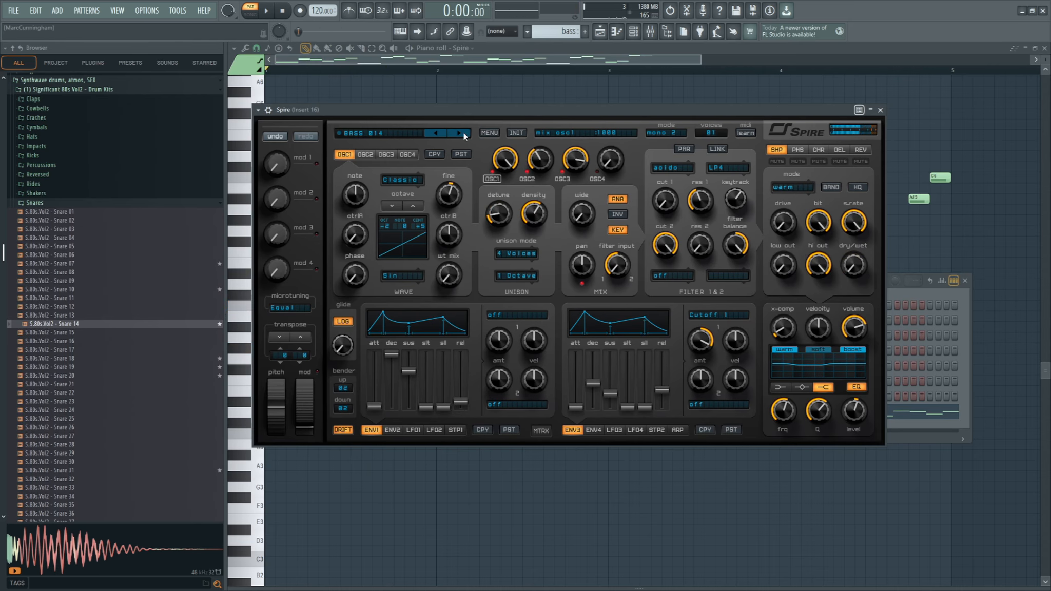
# Close the Spire window and play the bass pattern from the second beat of bar 1.
pyautogui.click(880, 110)
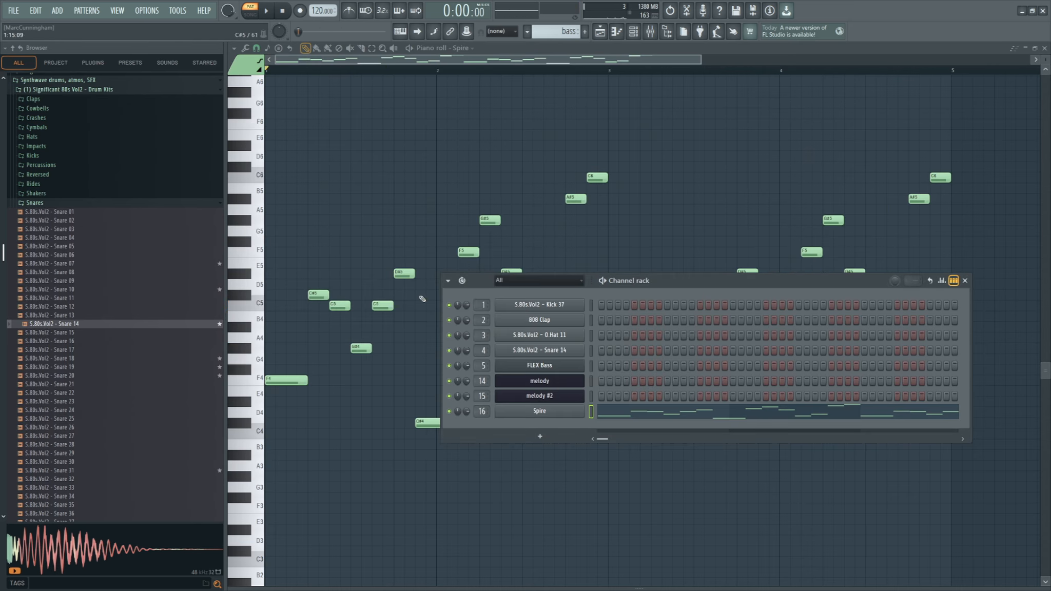
pyautogui.moveTo(297, 70); pyautogui.dragTo(310, 71)
pyautogui.press('space')
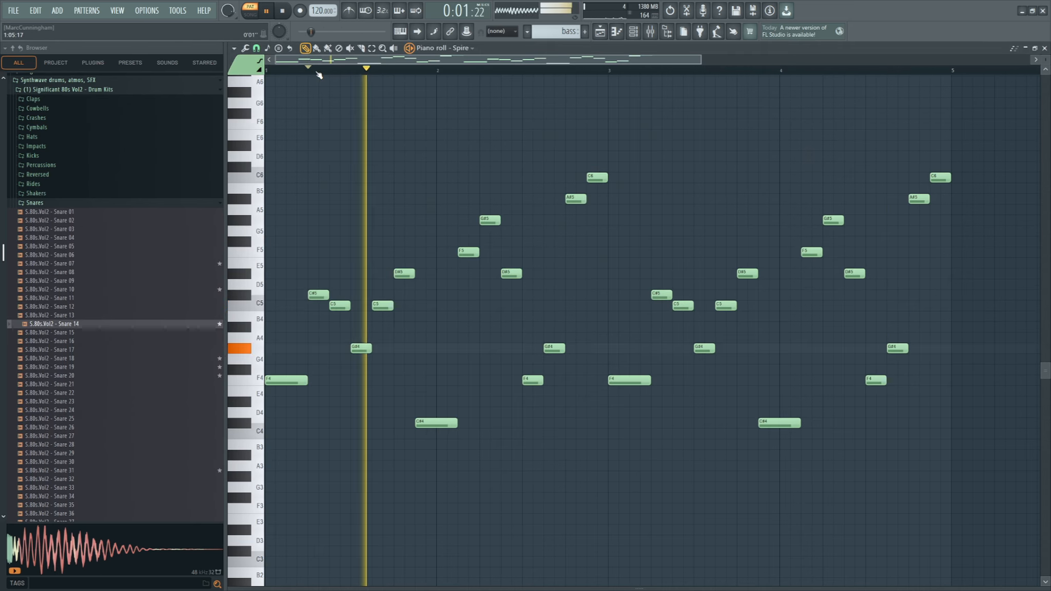
pyautogui.press('space')
# Reopen Spire from the channel rack, advance it to preset BASS 015 and audition the bass pattern.
pyautogui.click(633, 31)
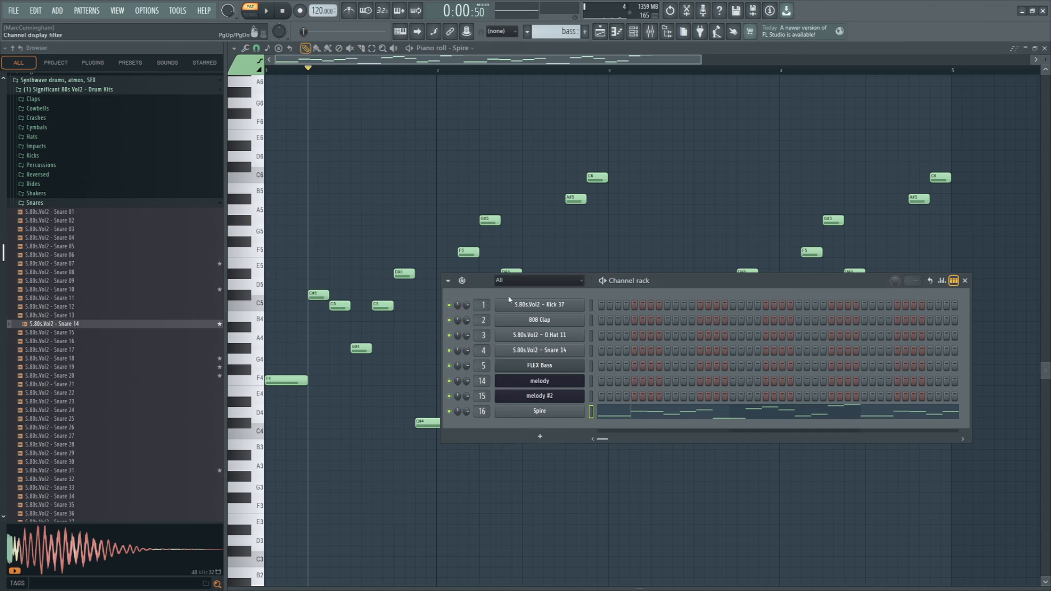
pyautogui.click(558, 415)
pyautogui.click(457, 134)
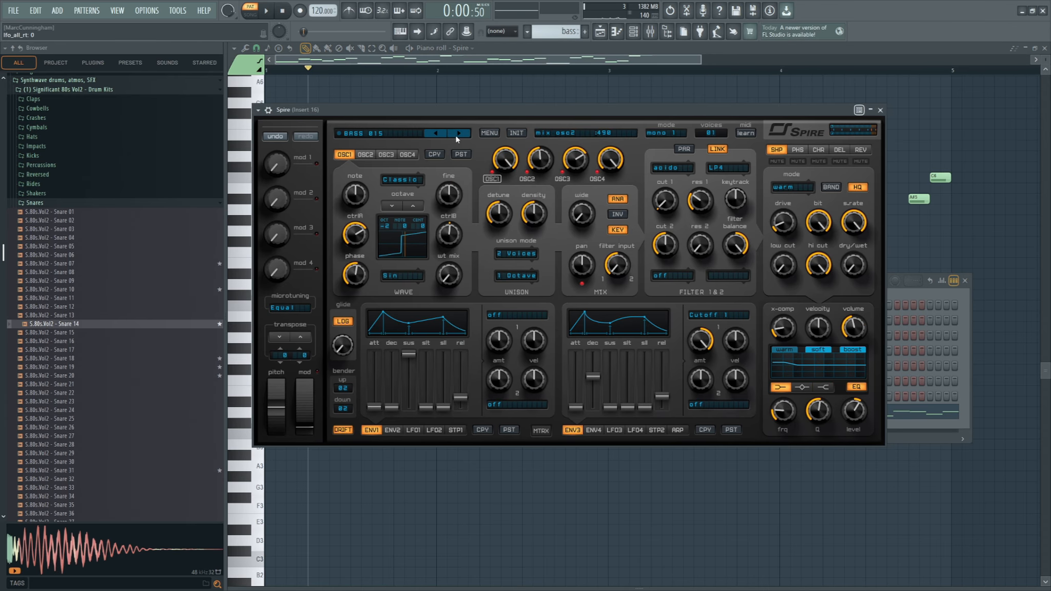
pyautogui.press('space')
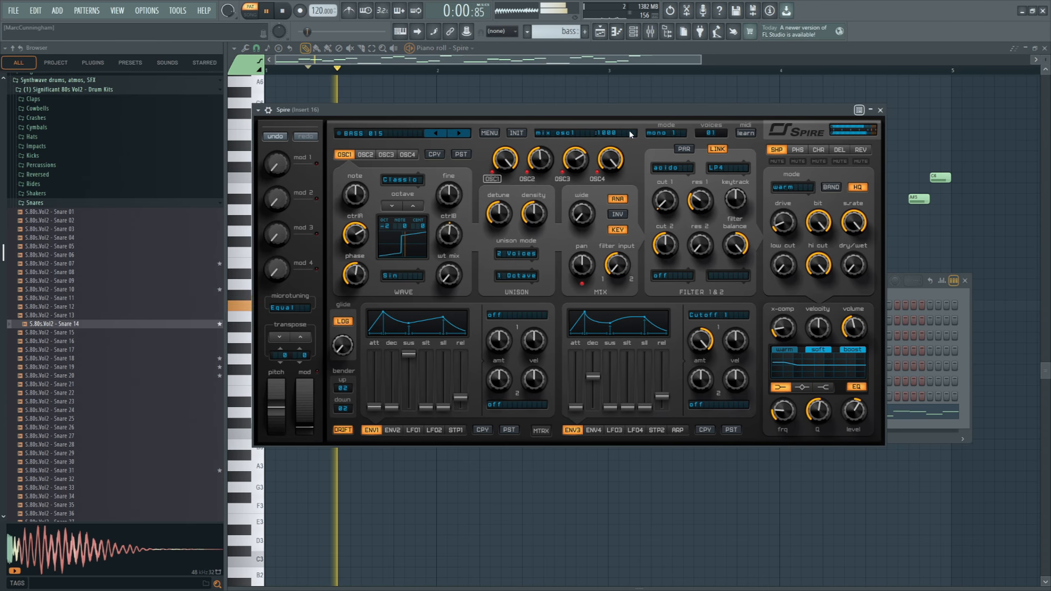
# View the synthwave 4 folder in Spire's preset browser, and return to the bass notes in the piano roll.
pyautogui.click(880, 110)
pyautogui.click(965, 280)
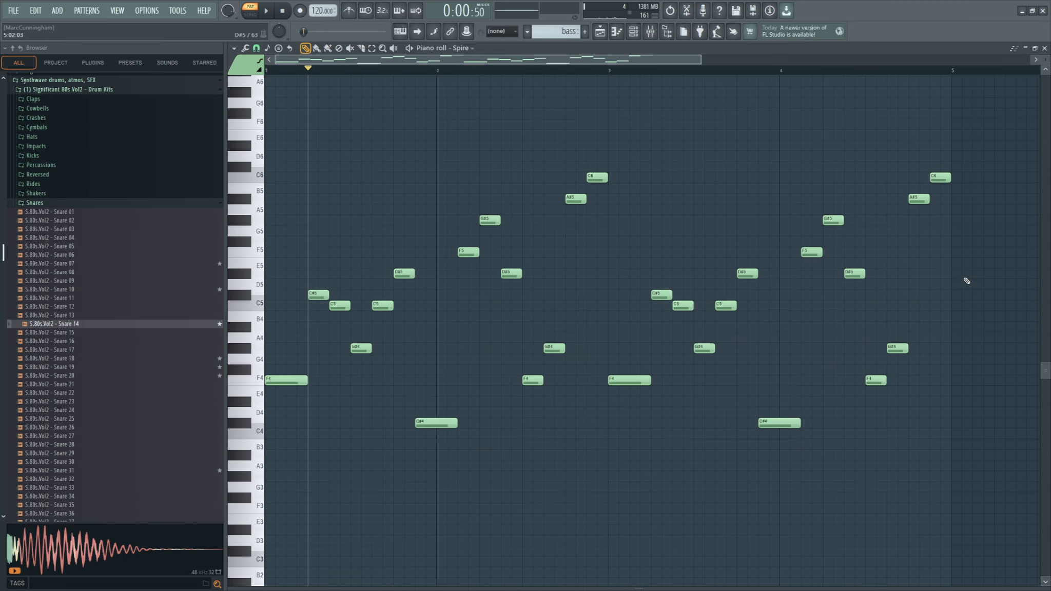
pyautogui.click(633, 32)
pyautogui.click(565, 409)
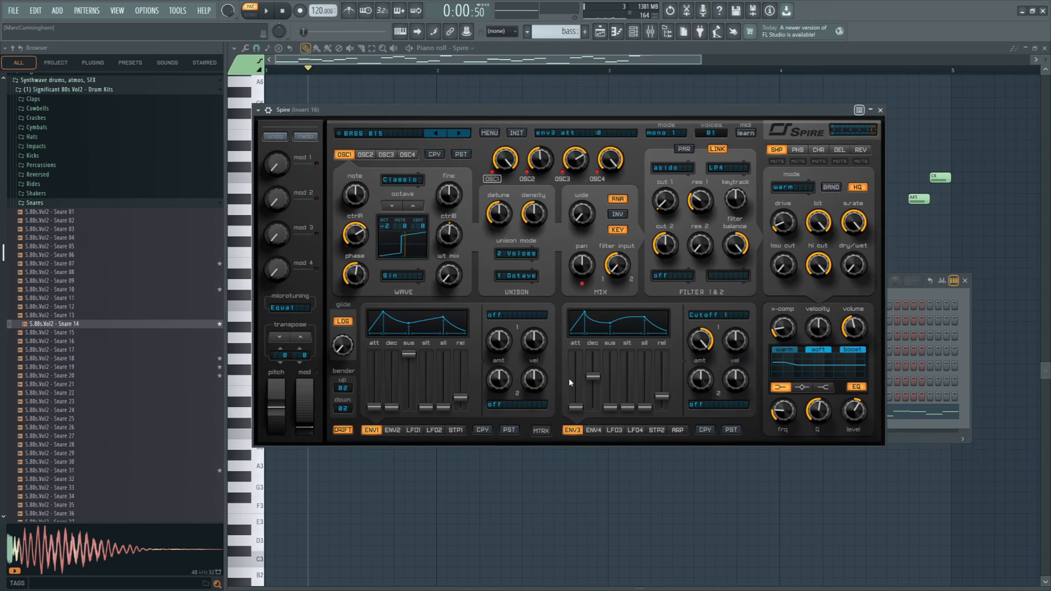
pyautogui.click(390, 134)
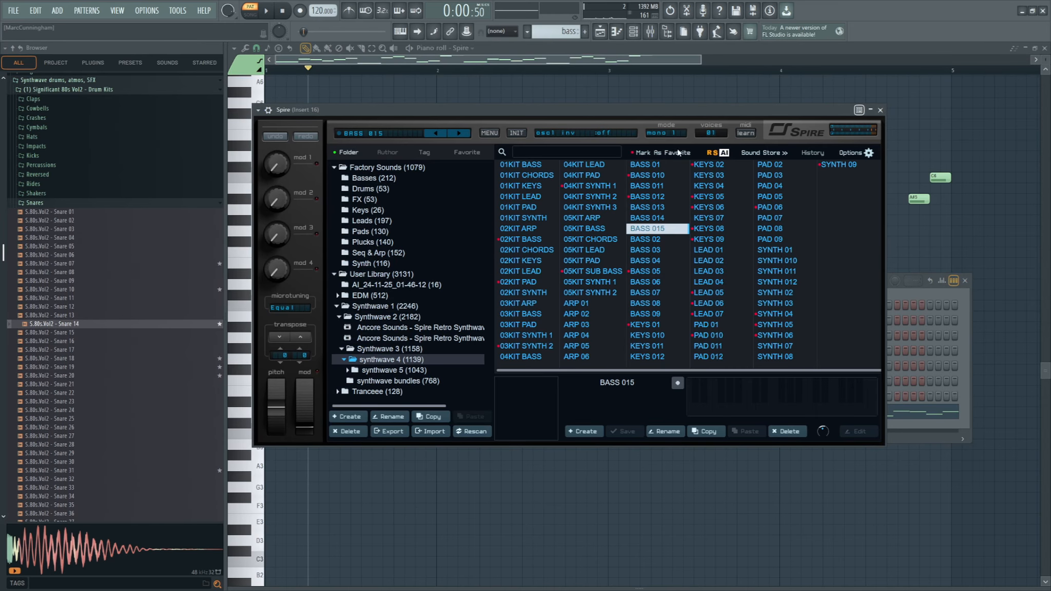
pyautogui.click(880, 110)
pyautogui.click(965, 280)
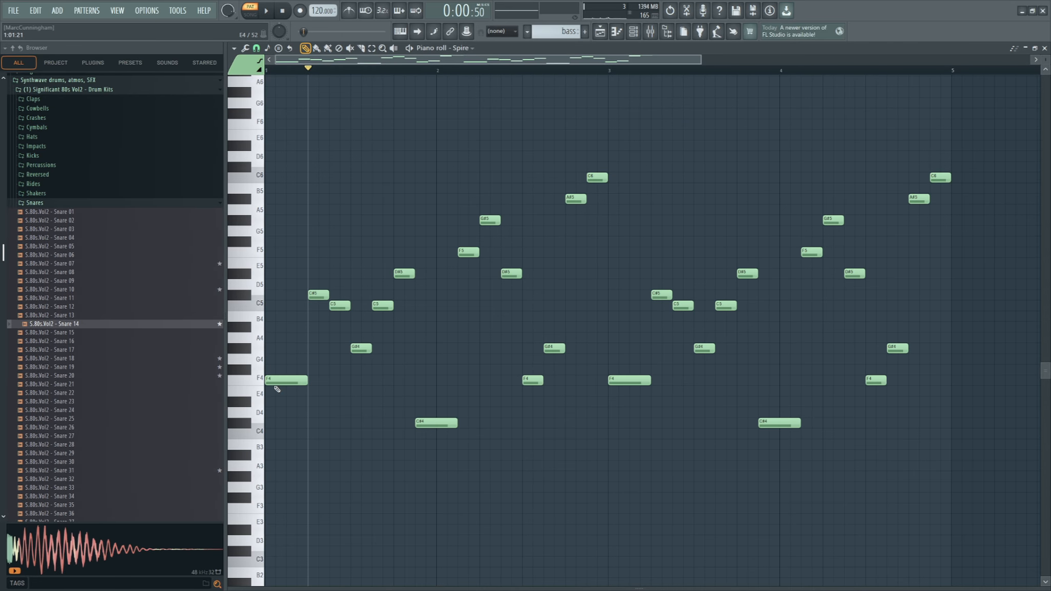
# Reset playback to the start and trim the opening F4 note to half a beat, starting half a beat in.
pyautogui.moveTo(295, 71); pyautogui.dragTo(1, 180)
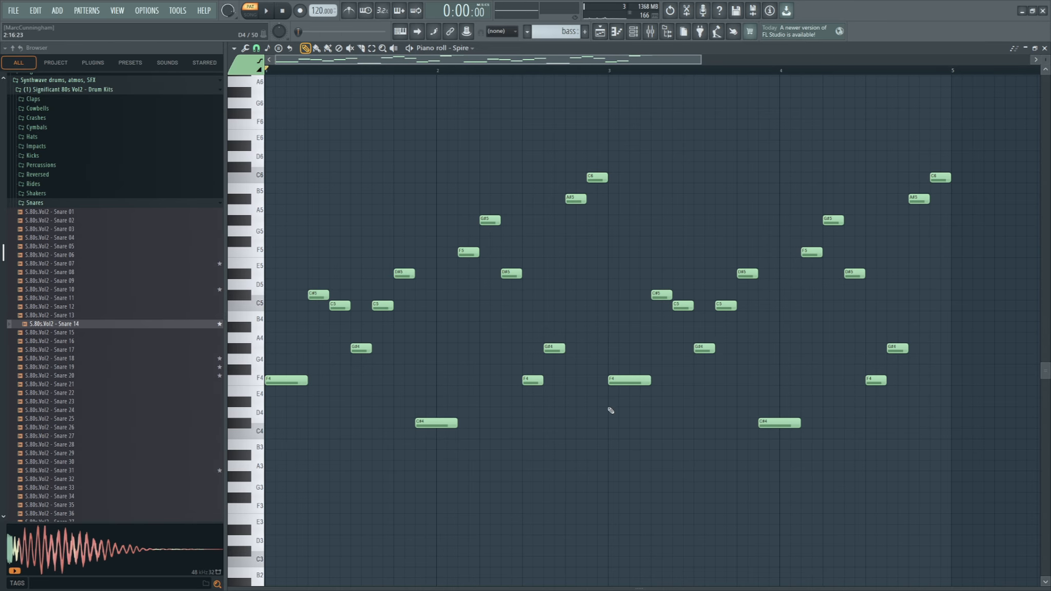
pyautogui.scroll(3, 247, 291)
pyautogui.scroll(-1, 247, 292)
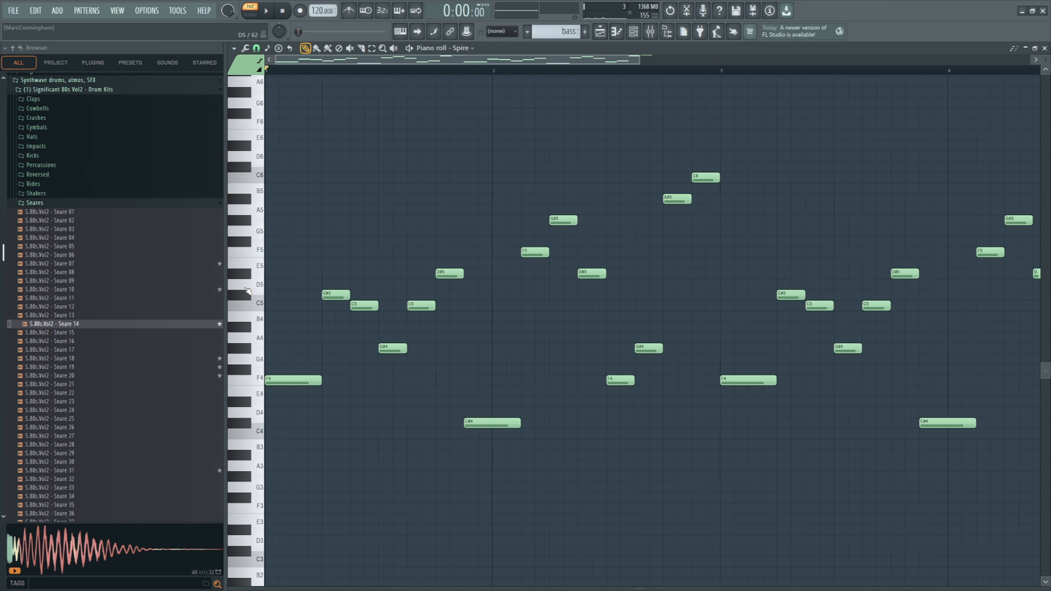
pyautogui.scroll(-1, 248, 291)
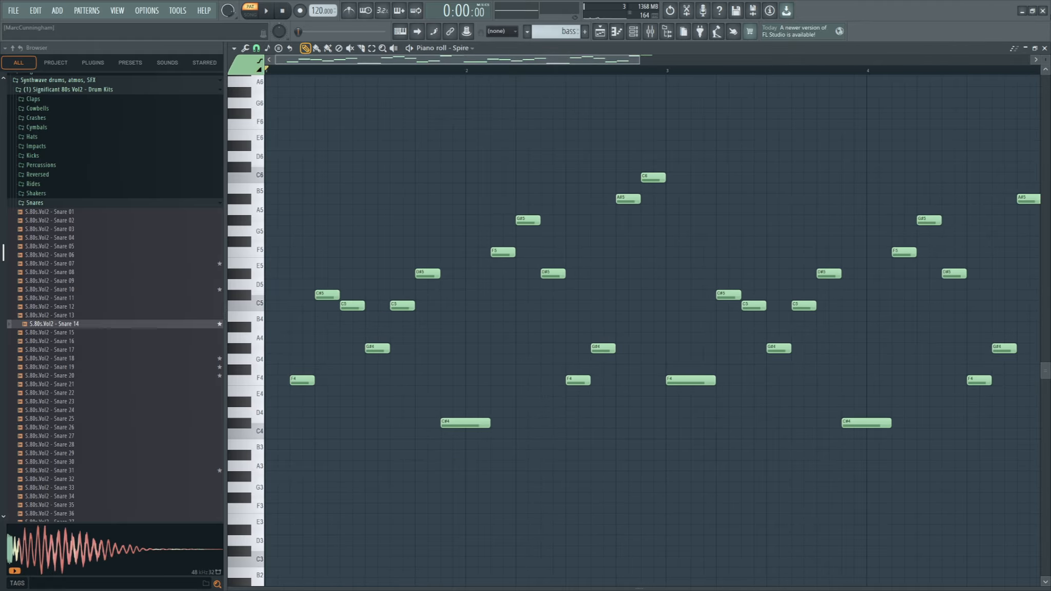
pyautogui.scroll(2, 347, 382)
pyautogui.click(354, 380)
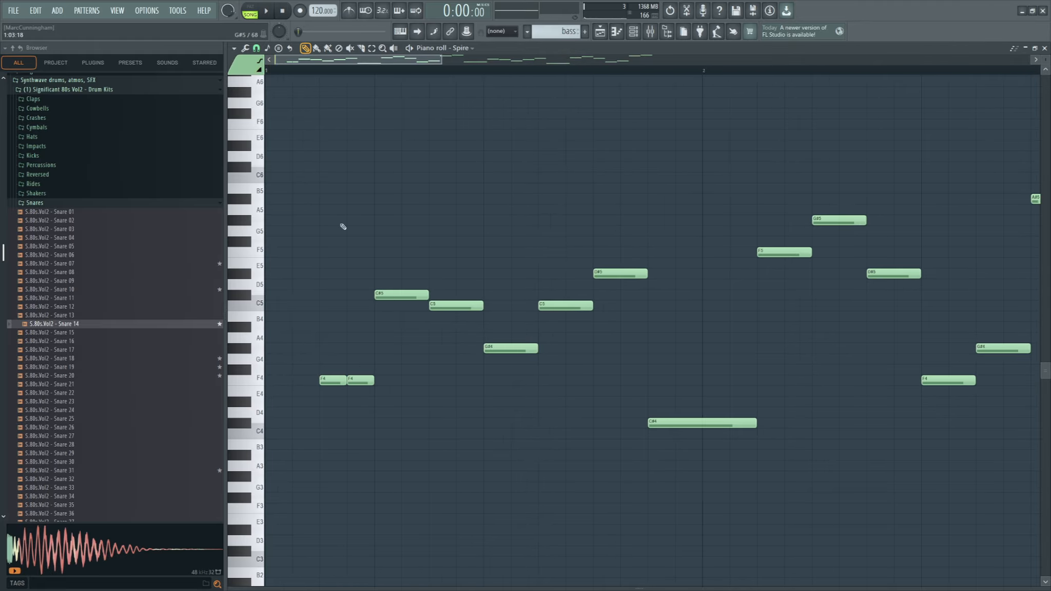
pyautogui.rightClick(359, 380)
pyautogui.moveTo(347, 380); pyautogui.dragTo(374, 380)
# Play the bass line in song mode and delete the first C#5 note in bar 1.
pyautogui.press('space')
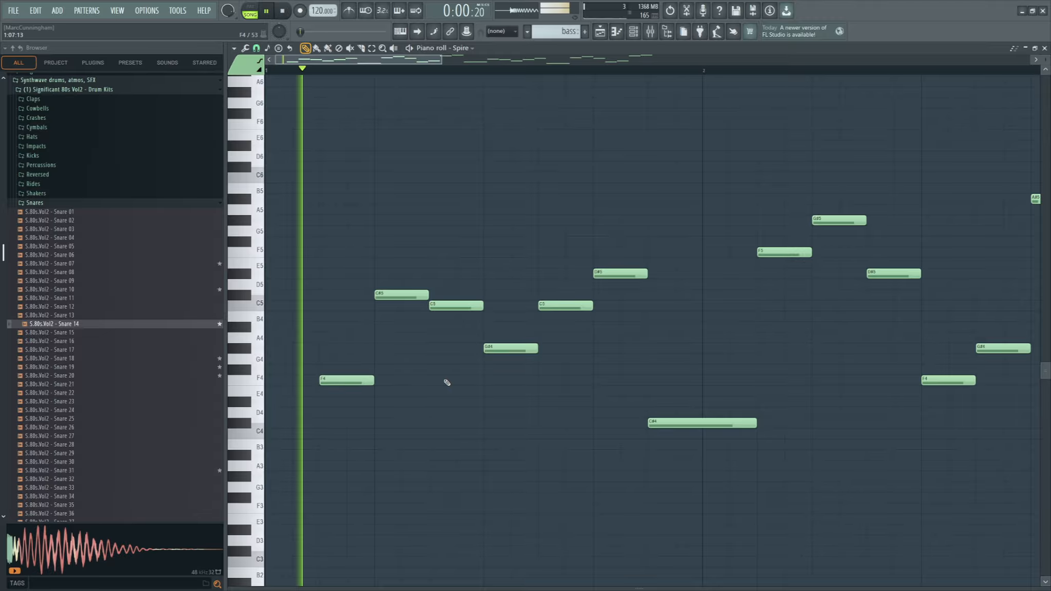
pyautogui.rightClick(410, 296)
pyautogui.press('space')
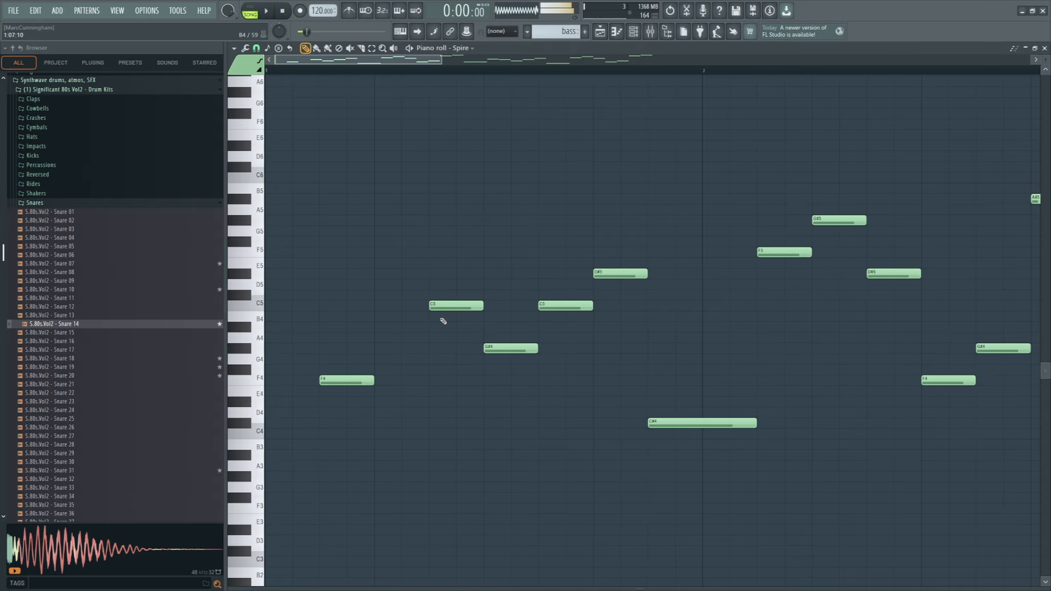
# Split the opening F4 note and the first C5 note into pairs of sixteenth notes, and play the result.
pyautogui.moveTo(373, 381); pyautogui.dragTo(347, 380)
pyautogui.click(360, 380)
pyautogui.moveTo(483, 306); pyautogui.dragTo(455, 306)
pyautogui.click(469, 306)
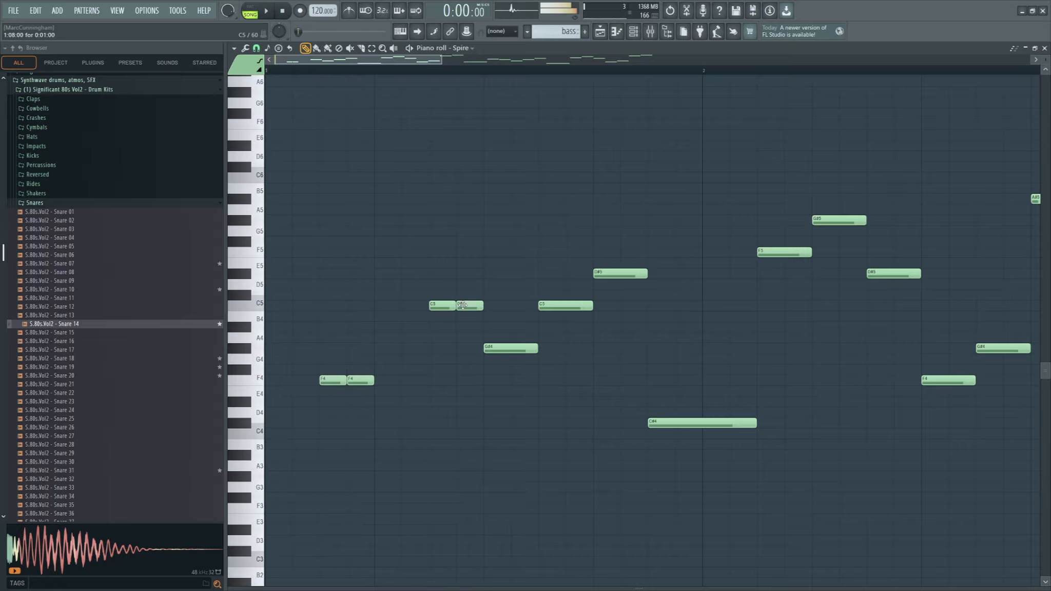
pyautogui.press('space')
pyautogui.press('space')
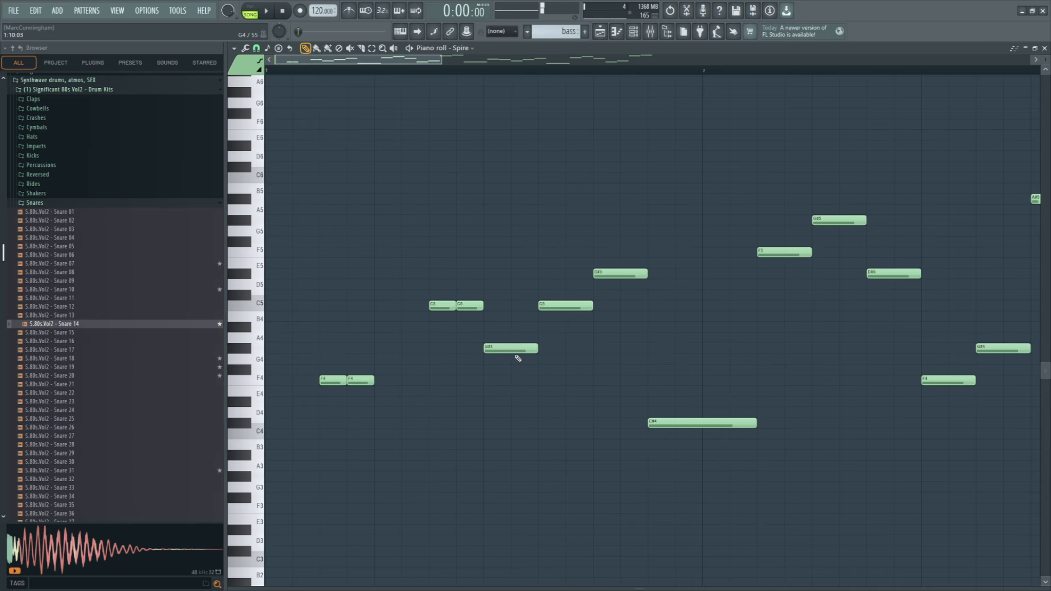
# Delete the G#4 note in bar 1 and replace the C5 note after it with two sixteenth notes.
pyautogui.rightClick(513, 349)
pyautogui.rightClick(549, 306)
pyautogui.click(549, 306)
pyautogui.click(578, 307)
# Continue the sixteenth-note pairs through bar 2 on C#4, D#4, G#4 and C5, and play the phrase.
pyautogui.scroll(-2, 468, 434)
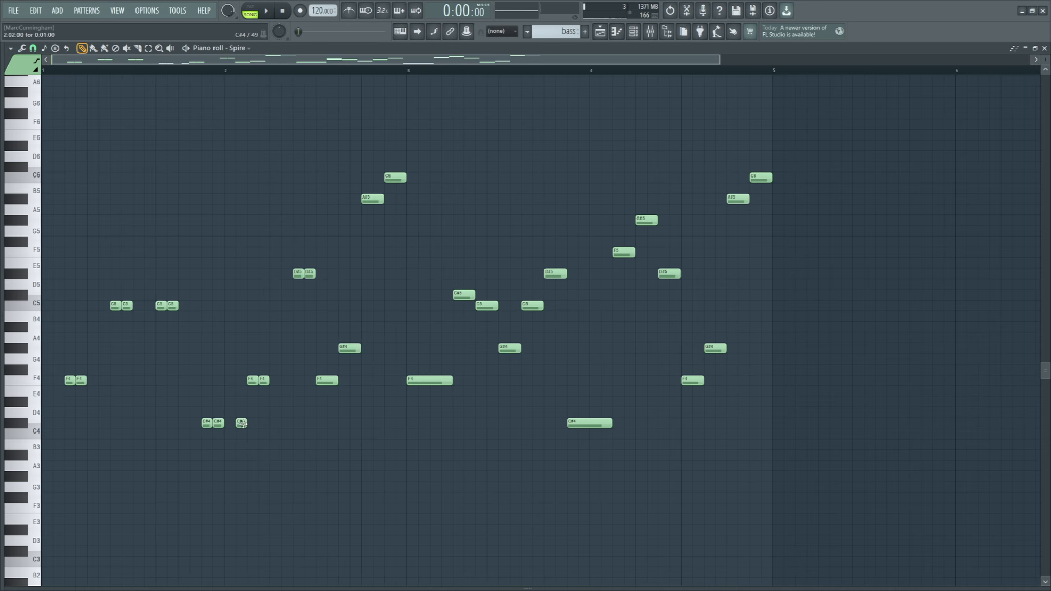
pyautogui.press('space')
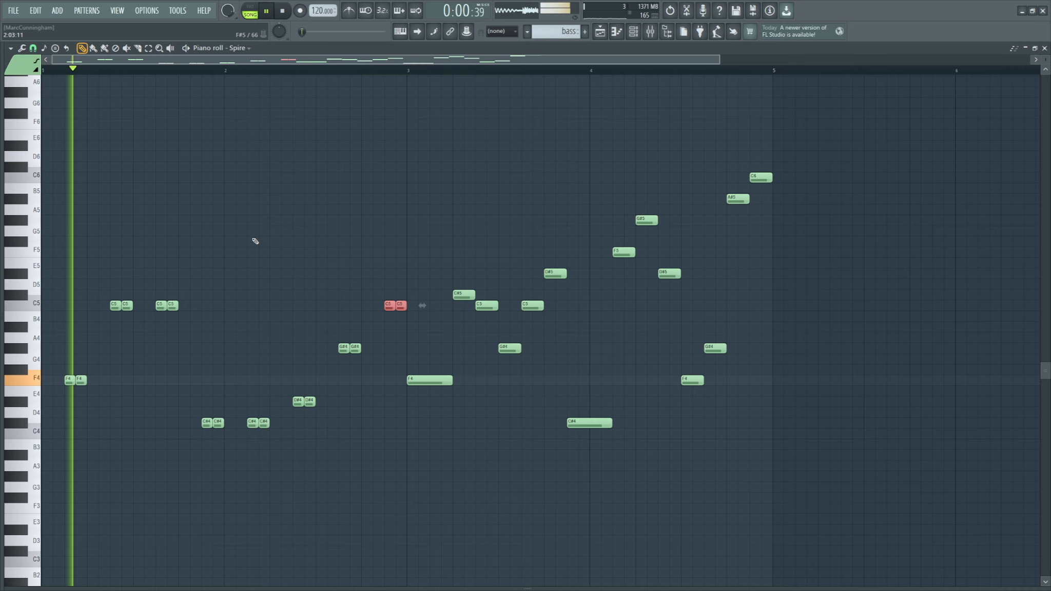
pyautogui.press('space')
# Delete all notes in bars 3 and 4 of the bass pattern and play the remaining two bars.
pyautogui.moveTo(771, 519); pyautogui.dragTo(422, 151)
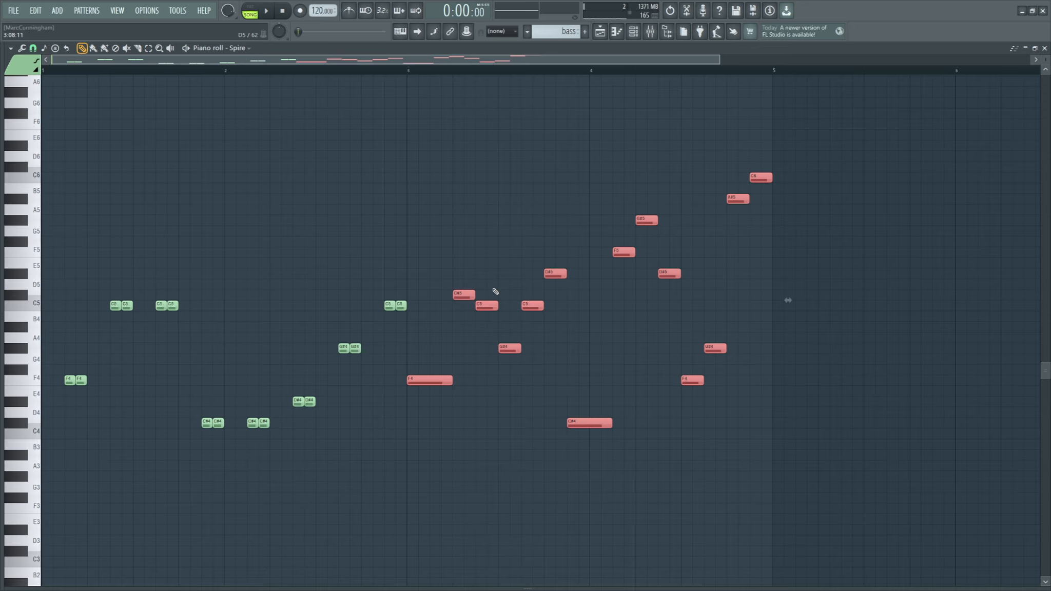
pyautogui.press('Delete')
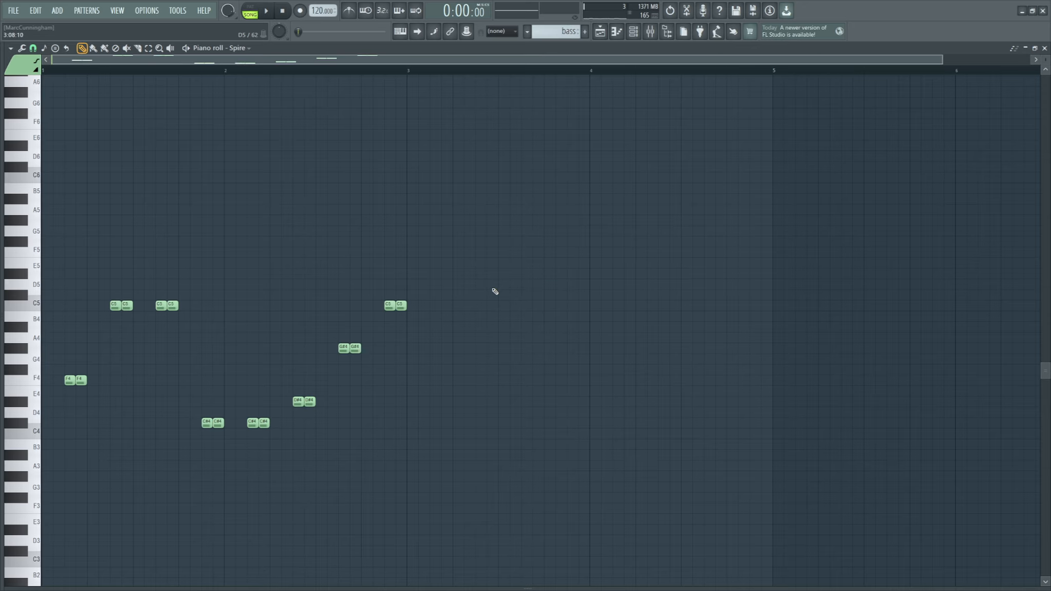
pyautogui.press('space')
pyautogui.press('space')
pyautogui.press('space')
pyautogui.press('space')
# Audition pitch changes in bar 2 of the bass line and lower its G#4 pair to D#4.
pyautogui.moveTo(265, 423); pyautogui.dragTo(265, 434)
pyautogui.press('space')
pyautogui.moveTo(323, 414); pyautogui.dragTo(286, 395)
pyautogui.press('space')
pyautogui.moveTo(356, 348); pyautogui.dragTo(356, 402)
pyautogui.press('space')
# Try the closing C5 pair of the bass line one octave lower while listening.
pyautogui.moveTo(416, 319); pyautogui.dragTo(379, 303)
pyautogui.hotkey('ctrl', 'Down')
pyautogui.hotkey('ctrl', 'Up')
pyautogui.press('space')
pyautogui.press('space')
pyautogui.press('space')
# Replace the closing C5 pair with two short F4 notes, raise them three semitones to G#4 and play the line.
pyautogui.click(390, 380)
pyautogui.click(401, 381)
pyautogui.moveTo(417, 392); pyautogui.dragTo(373, 373)
pyautogui.hotkey('shift', 'Up')
pyautogui.hotkey('shift', 'Up')
pyautogui.hotkey('shift', 'Up')
pyautogui.press('space')
pyautogui.press('space')
# Return to the playlist, unmute the melody and melody 2 tracks and play the full arrangement.
pyautogui.press('F5')
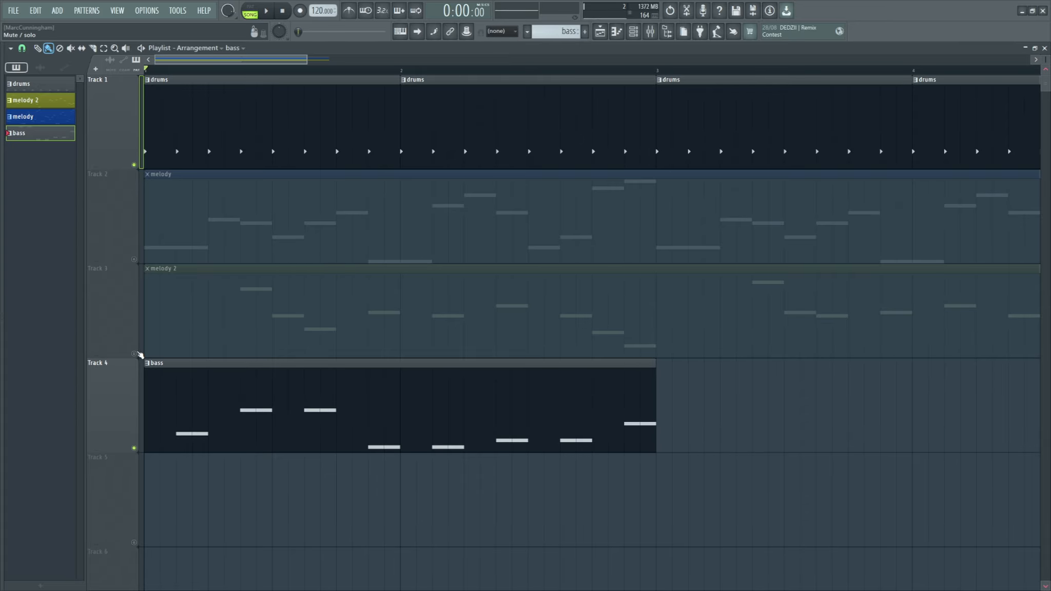
pyautogui.rightClick(134, 354)
pyautogui.rightClick(134, 353)
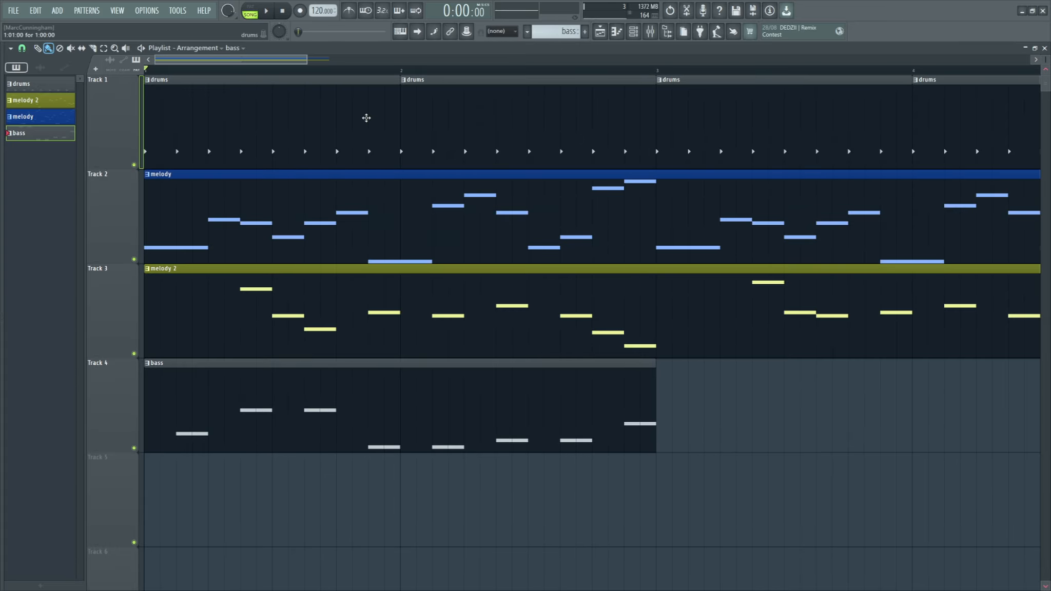
pyautogui.scroll(-3, 653, 336)
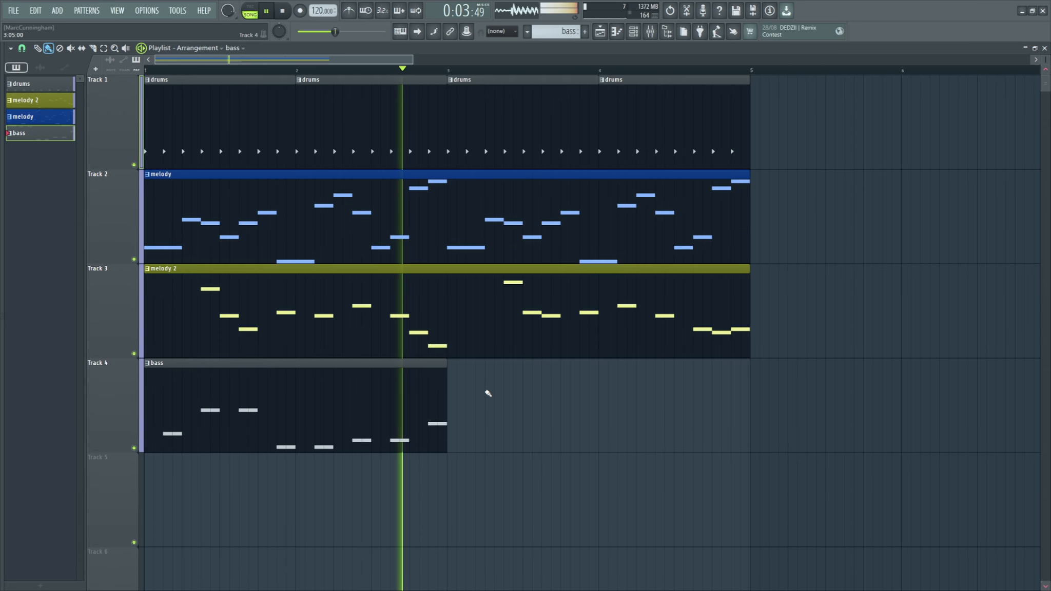
pyautogui.press('space')
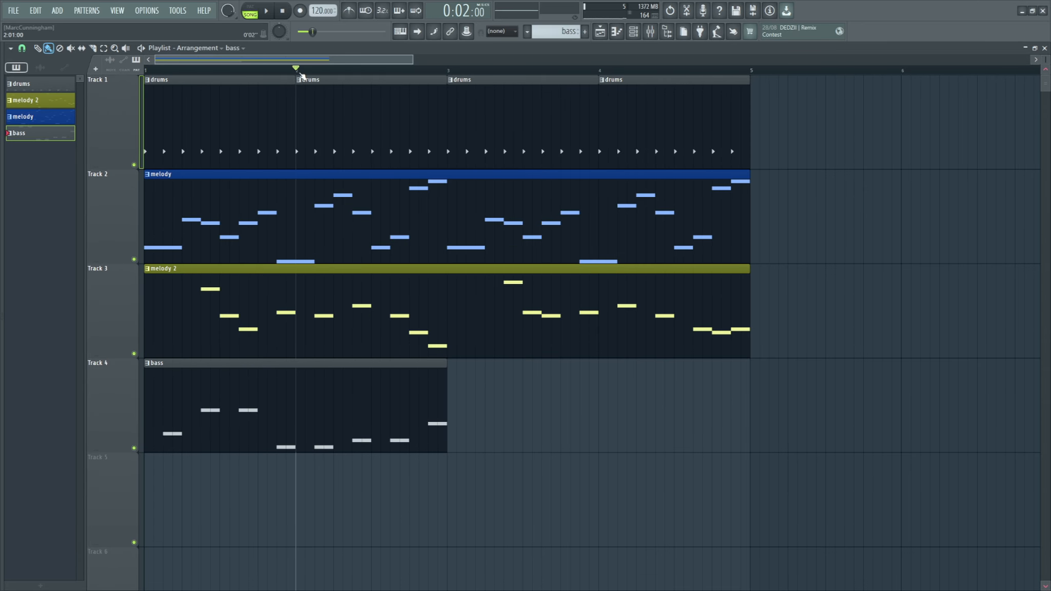
# Mute the melody 2 and drums tracks and listen to the melody with the bass from bar 2.
pyautogui.click(129, 254)
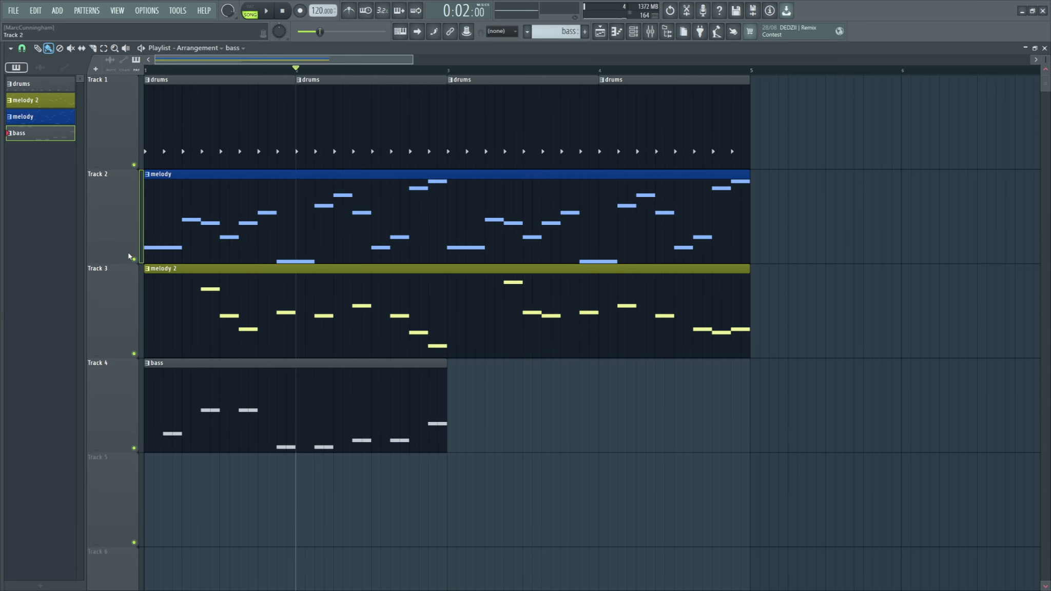
pyautogui.click(136, 353)
pyautogui.press('space')
pyautogui.scroll(3, 306, 342)
pyautogui.press('space')
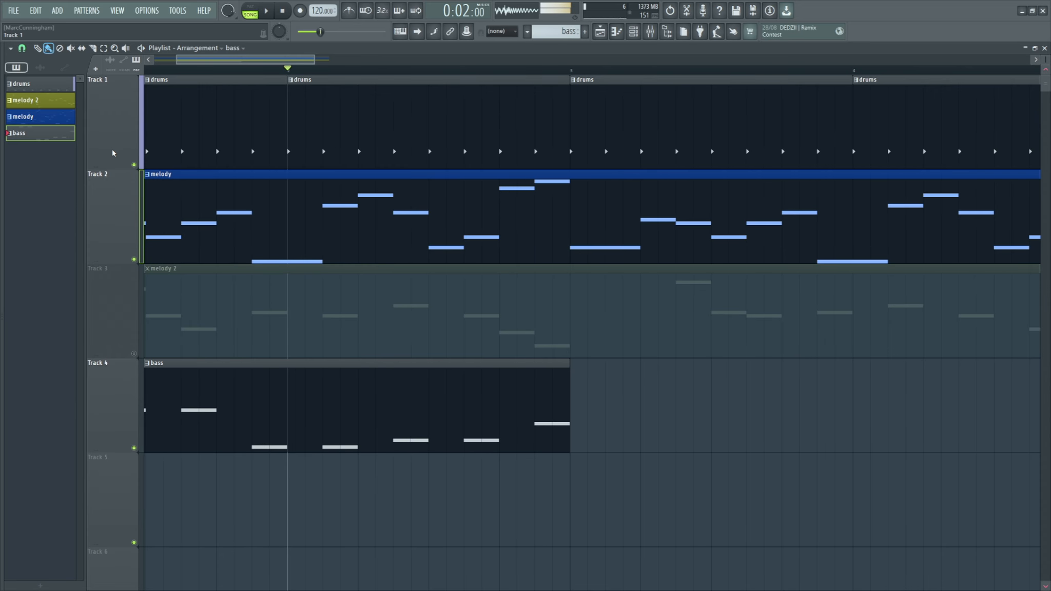
pyautogui.click(134, 164)
pyautogui.press('space')
pyautogui.press('space')
pyautogui.scroll(-2, 288, 421)
# Open the bass clip's Spire notes and play the pattern on its own in pattern mode.
pyautogui.doubleClick(300, 426)
pyautogui.press('space')
pyautogui.press('space')
pyautogui.press('space')
pyautogui.press('space')
# Try other pitches for the second D#4 pair in bar 2 of the bass line while listening.
pyautogui.click(344, 380)
pyautogui.press('space')
pyautogui.press('space')
pyautogui.moveTo(333, 392); pyautogui.dragTo(367, 412)
pyautogui.hotkey('shift', 'Up')
pyautogui.press('space')
pyautogui.press('space')
pyautogui.hotkey('shift', 'Up')
pyautogui.press('space')
pyautogui.press('space')
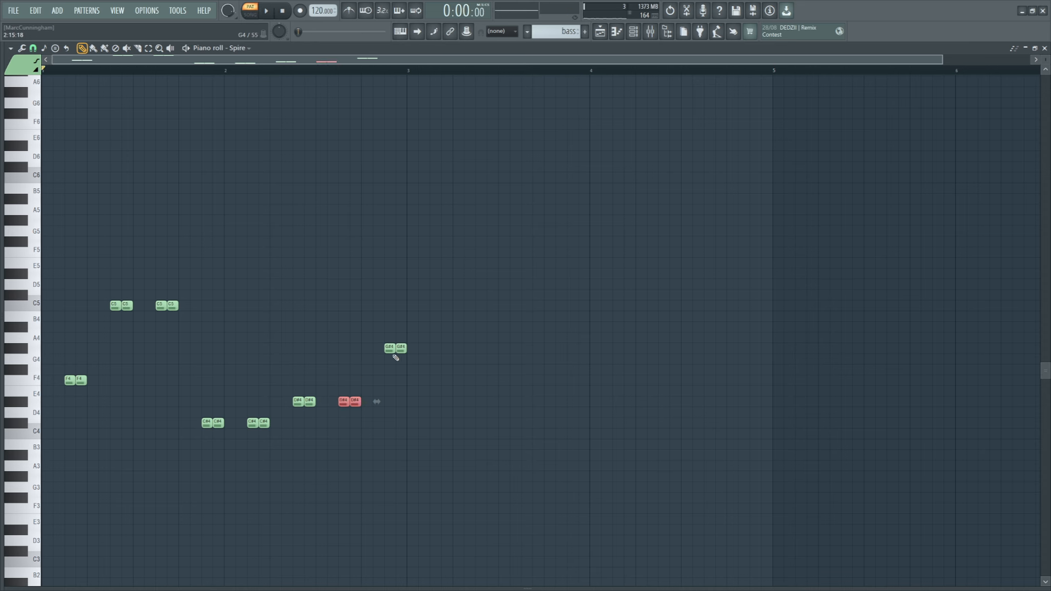
# Try lowering the closing G#4 pair by three semitones, and raise it back to G#4.
pyautogui.moveTo(378, 336); pyautogui.dragTo(418, 364)
pyautogui.hotkey('shift', 'Down')
pyautogui.hotkey('shift', 'Down')
pyautogui.press('space')
pyautogui.hotkey('shift', 'Down')
pyautogui.hotkey('shift', 'Up')
pyautogui.hotkey('shift', 'Up')
pyautogui.hotkey('shift', 'Up')
# Return to the playlist, unmute the drums on Track 1 and play the arrangement in song mode.
pyautogui.press('F5')
pyautogui.click(134, 164)
pyautogui.press('space')
pyautogui.press('space')
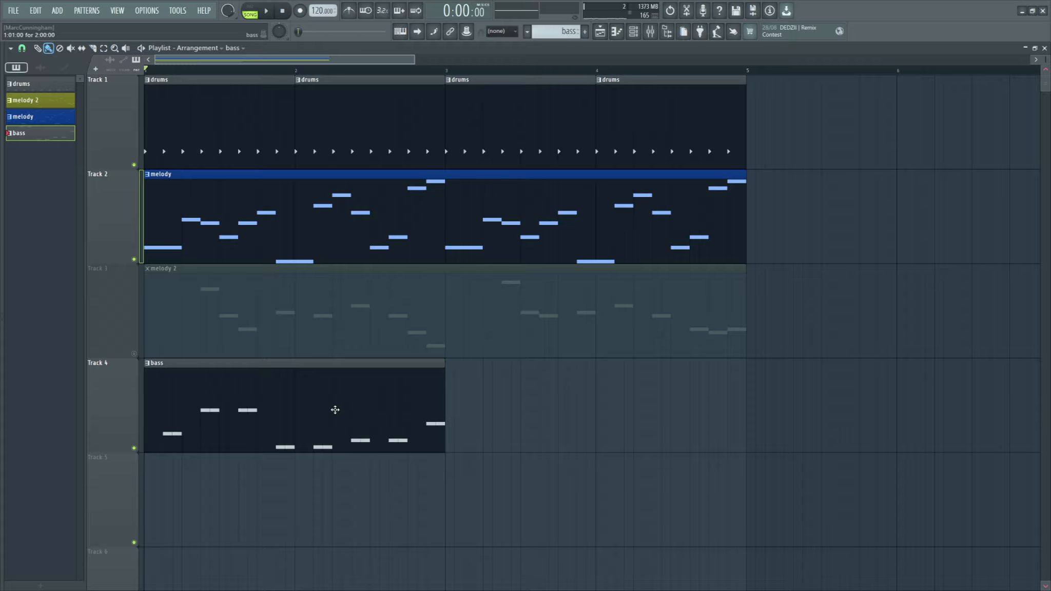
# Place a second bass clip at bar 3 on Track 4, play the arrangement and unmute the melody 2 track.
pyautogui.click(455, 420)
pyautogui.press('space')
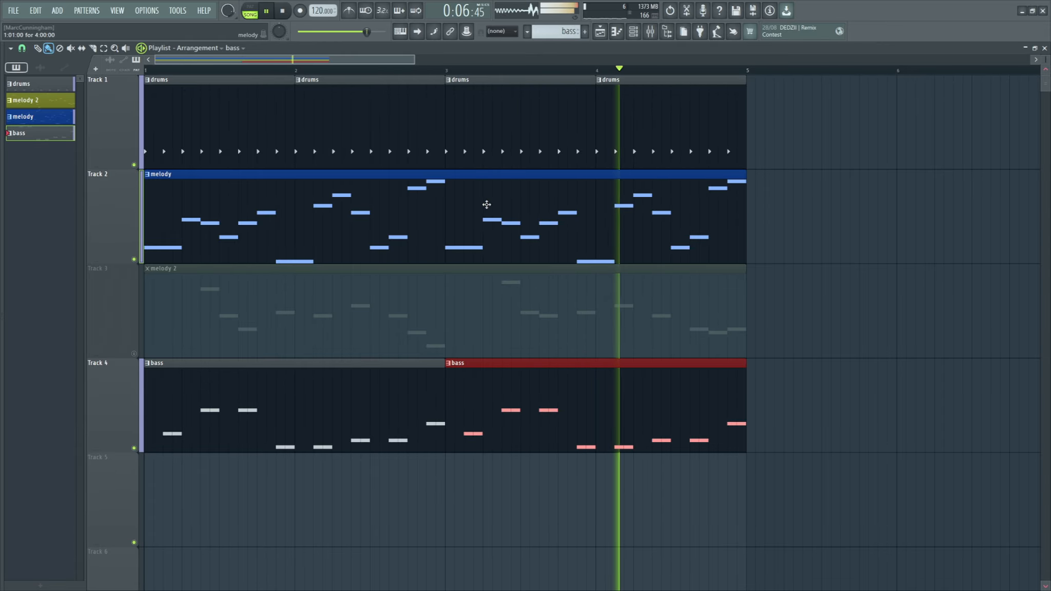
pyautogui.click(135, 355)
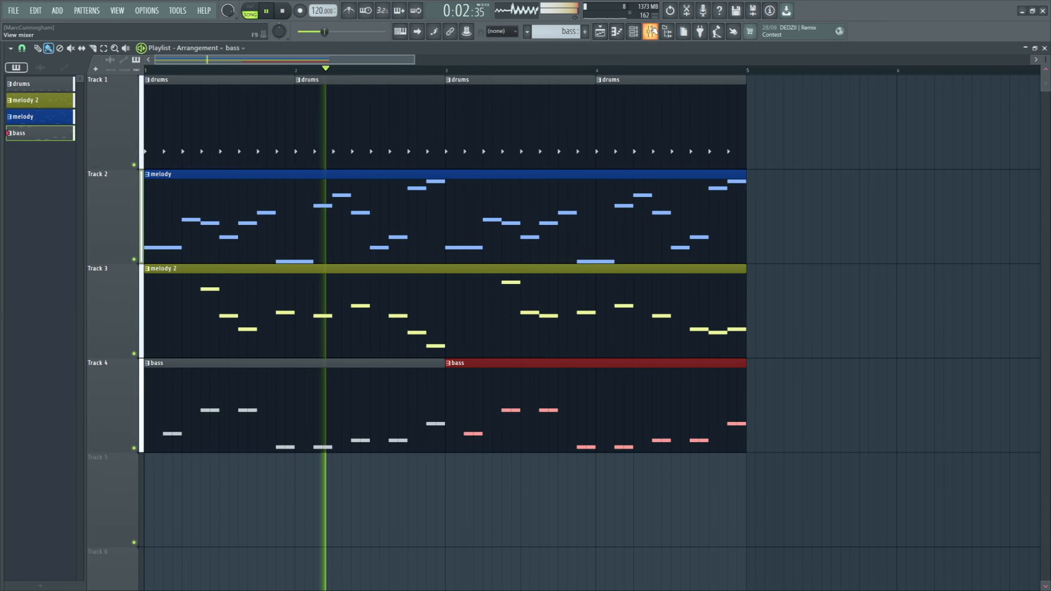
# Check the mixer levels during playback, stop the arrangement and return to the playlist.
pyautogui.press('F9')
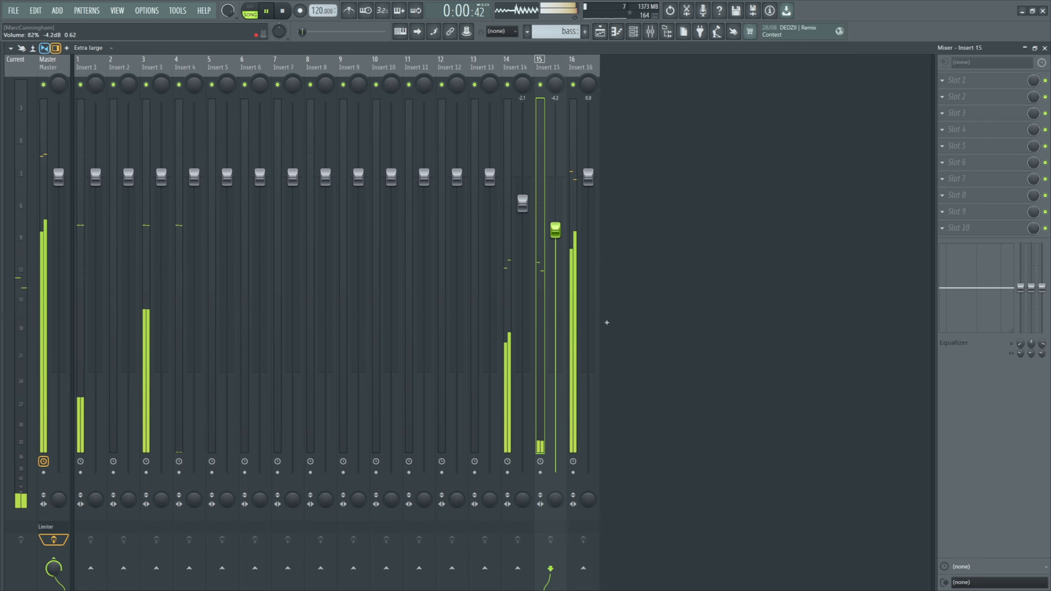
pyautogui.press('space')
pyautogui.press('F5')
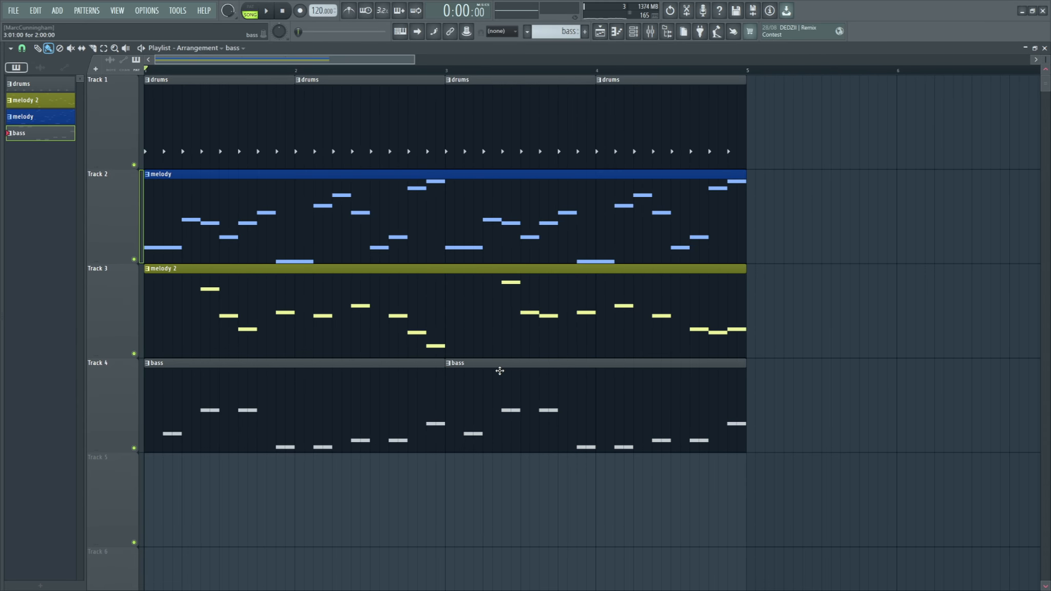
# Try both bass clips on Track 5, move them back to Track 4 and clear the selection.
pyautogui.scroll(-1, 492, 374)
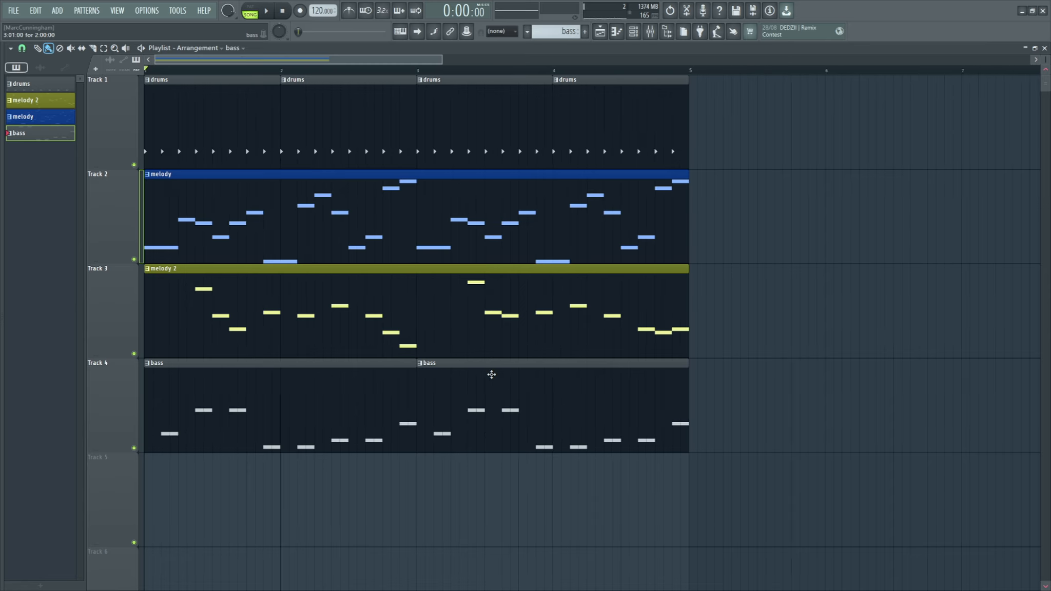
pyautogui.moveTo(719, 418); pyautogui.dragTo(276, 527)
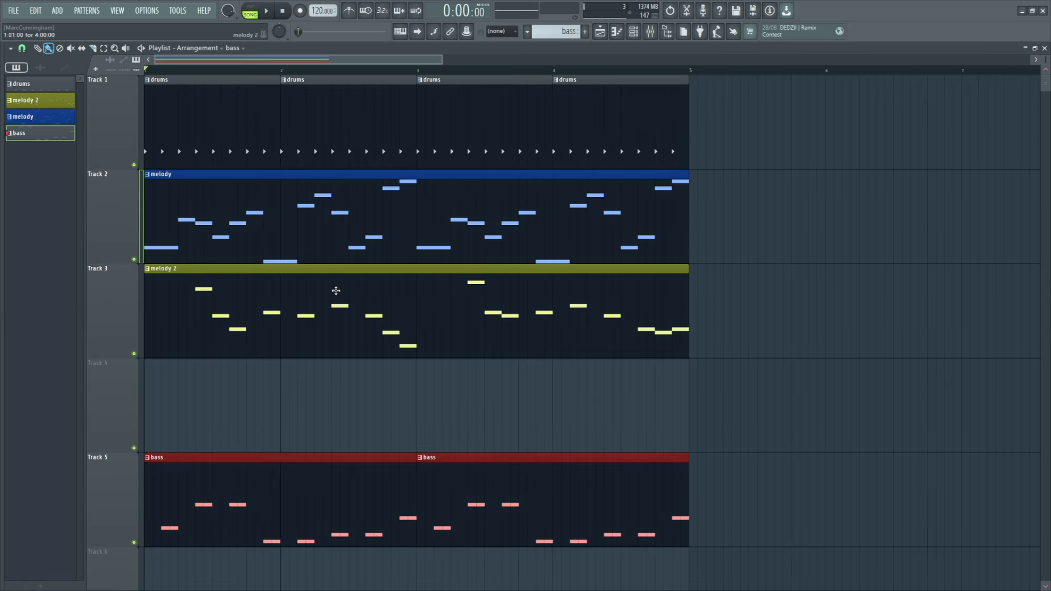
pyautogui.moveTo(476, 499); pyautogui.dragTo(457, 400)
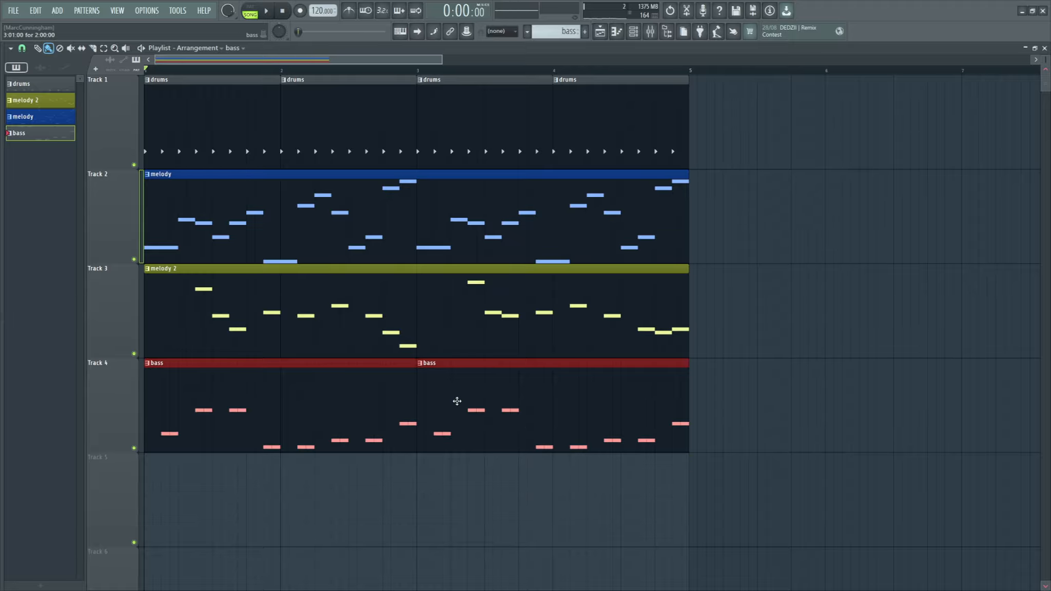
pyautogui.click(898, 364)
# Route the bass channel to mixer track 13 and move it above the melody channels in the channel rack.
pyautogui.click(286, 192)
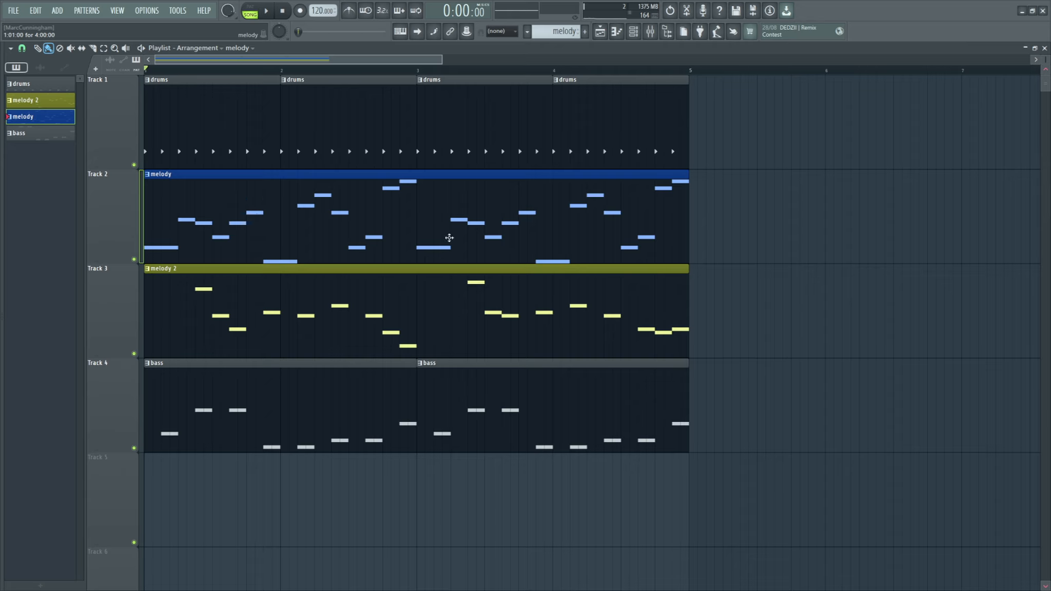
pyautogui.click(316, 316)
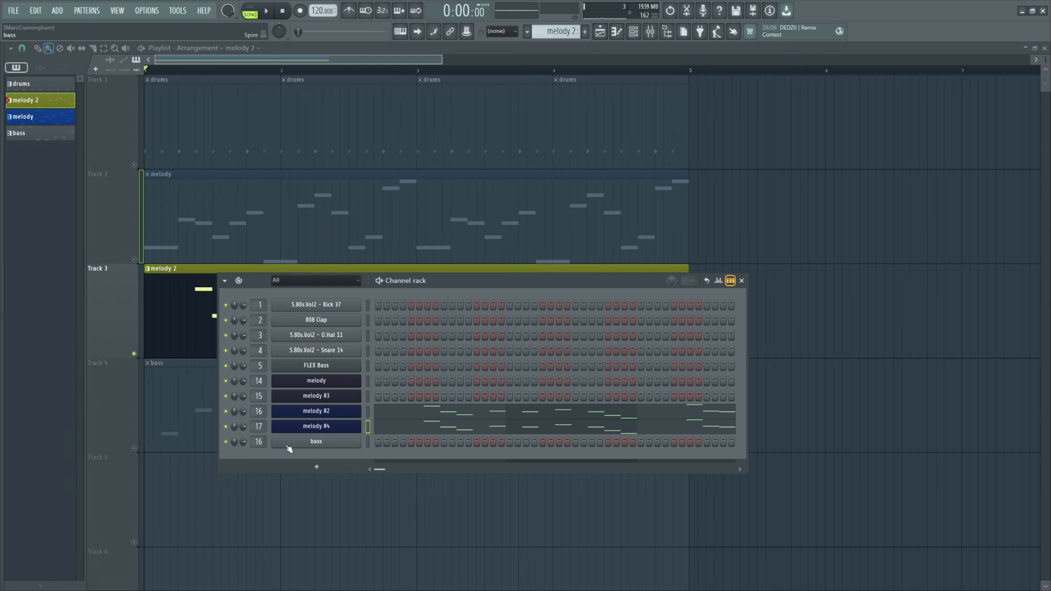
pyautogui.click(653, 36)
pyautogui.click(653, 35)
pyautogui.scroll(-4, 254, 441)
pyautogui.click(335, 444)
pyautogui.moveTo(333, 445); pyautogui.dragTo(333, 385)
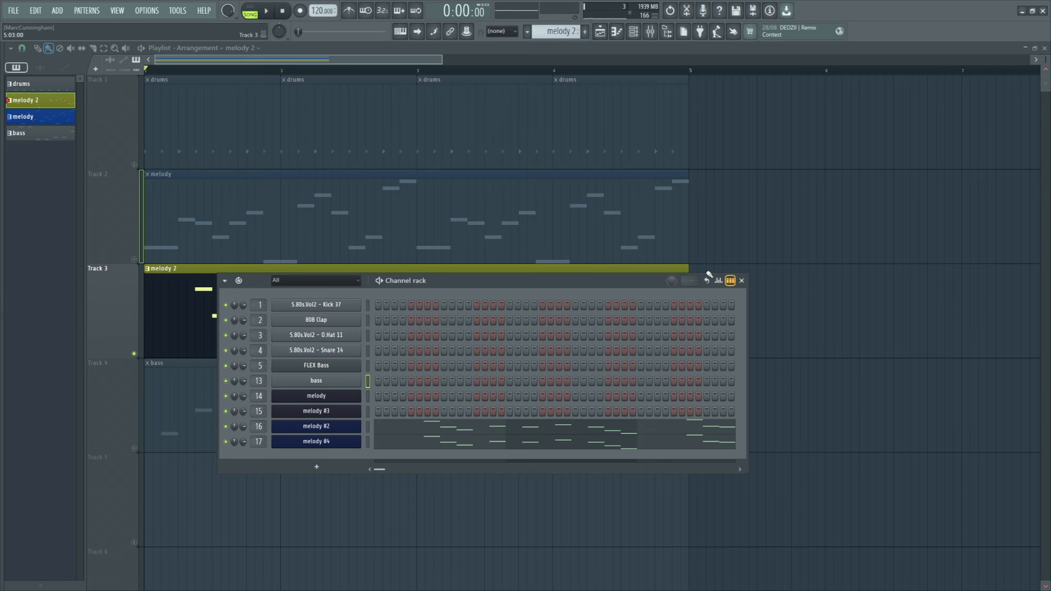
pyautogui.click(741, 280)
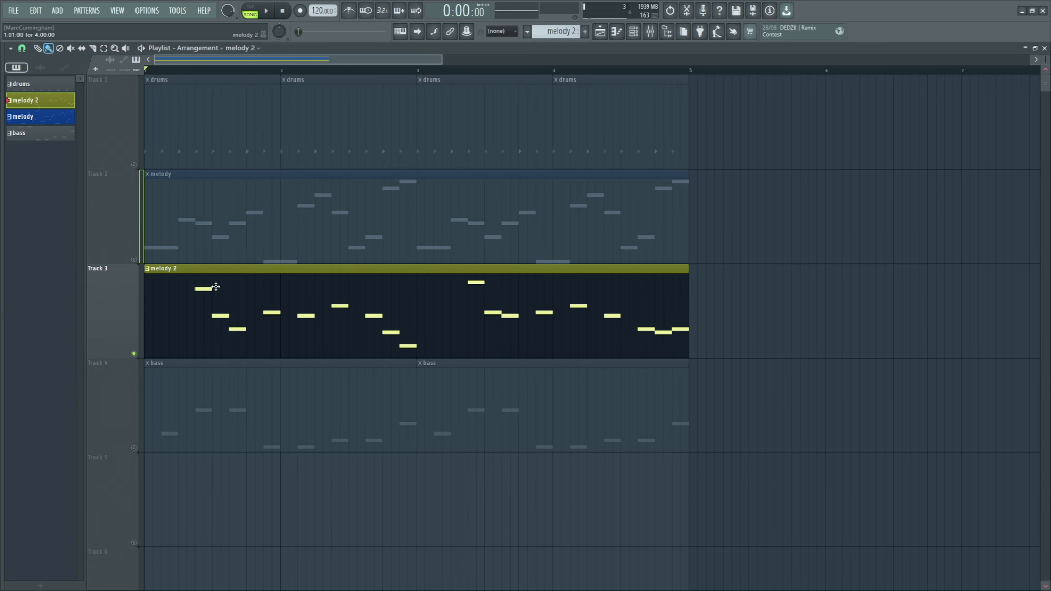
# Unsolo Track 3 so all playlist tracks sound, play the arrangement and bring up the mixer.
pyautogui.rightClick(135, 354)
pyautogui.press('space')
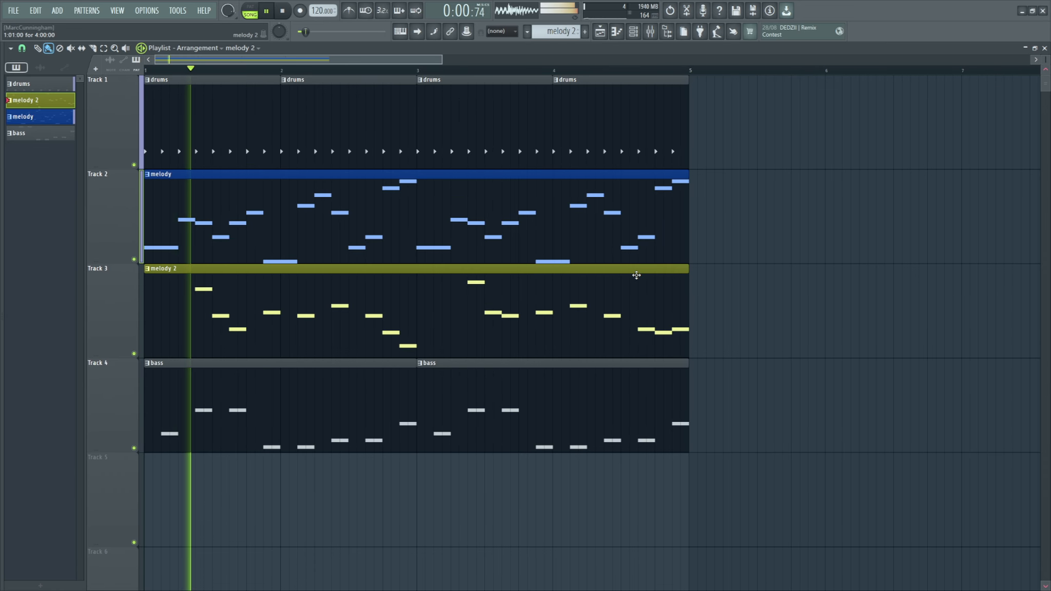
pyautogui.click(649, 36)
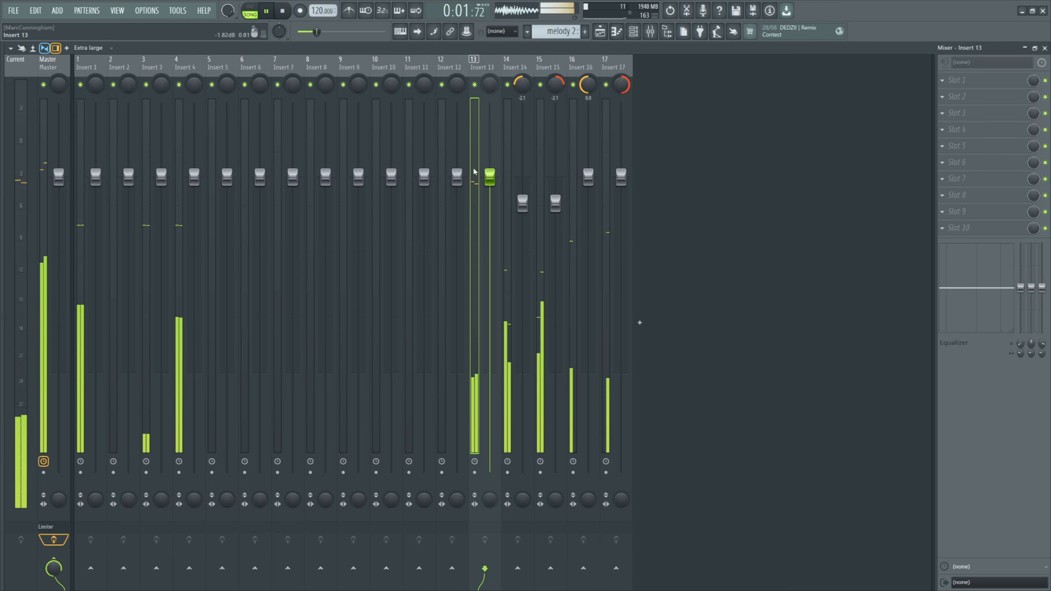
# Raise the faders of drum inserts 1 to 4 together to 2.6 dB, stop playback and return to the playlist.
pyautogui.moveTo(86, 66); pyautogui.dragTo(185, 66)
pyautogui.moveTo(195, 177); pyautogui.dragTo(194, 155)
pyautogui.click(153, 66)
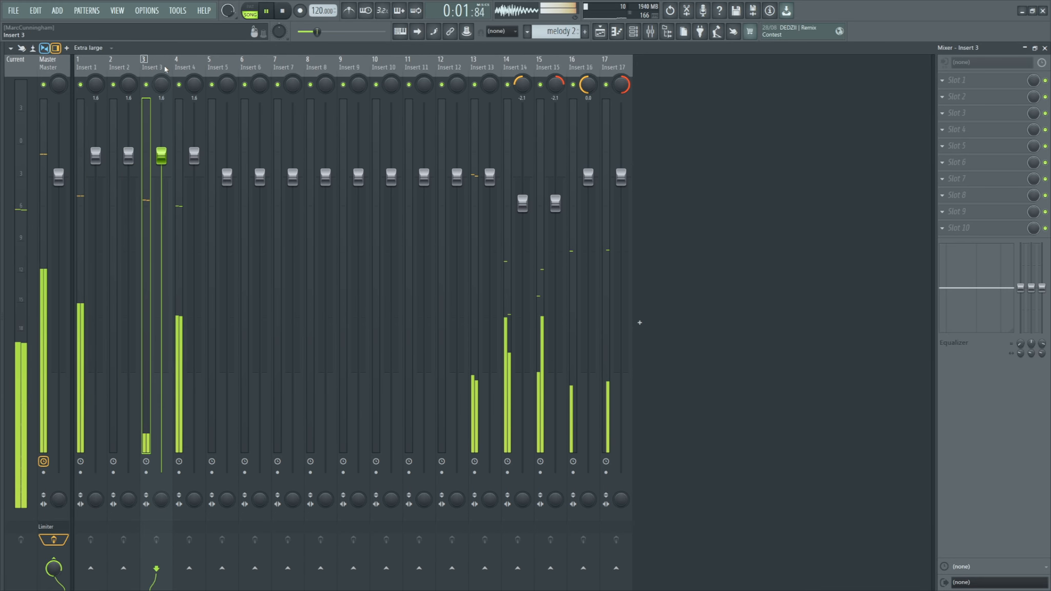
pyautogui.moveTo(184, 67); pyautogui.dragTo(88, 67)
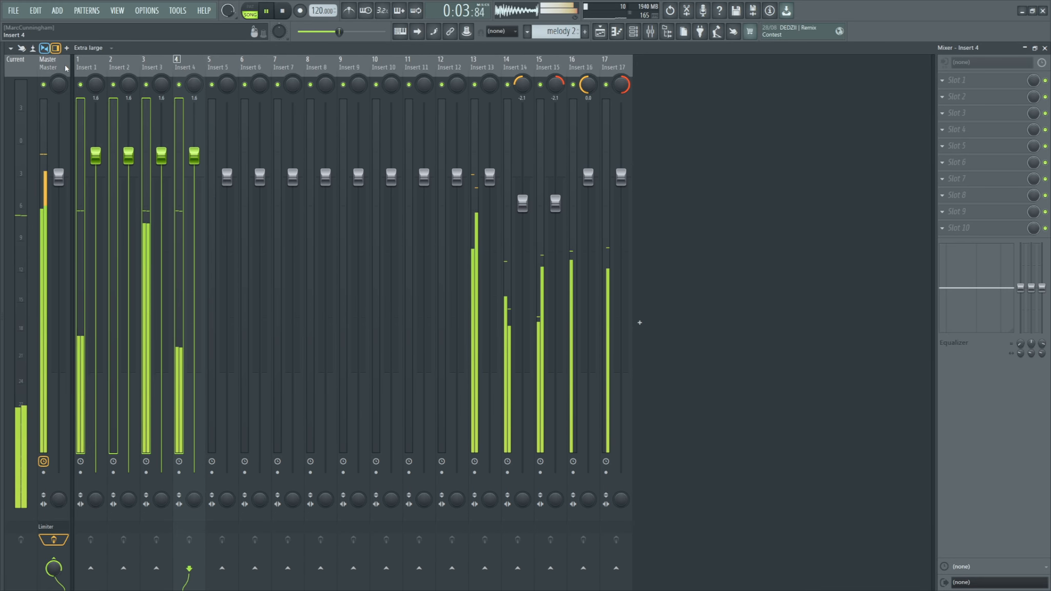
pyautogui.moveTo(96, 156); pyautogui.dragTo(96, 143)
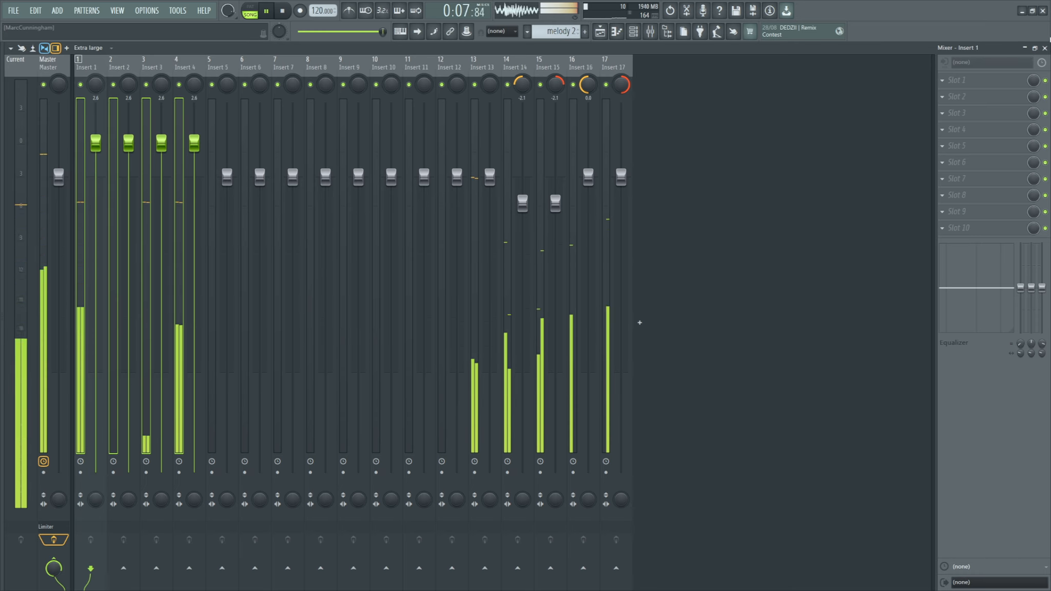
pyautogui.press('F5')
pyautogui.press('space')
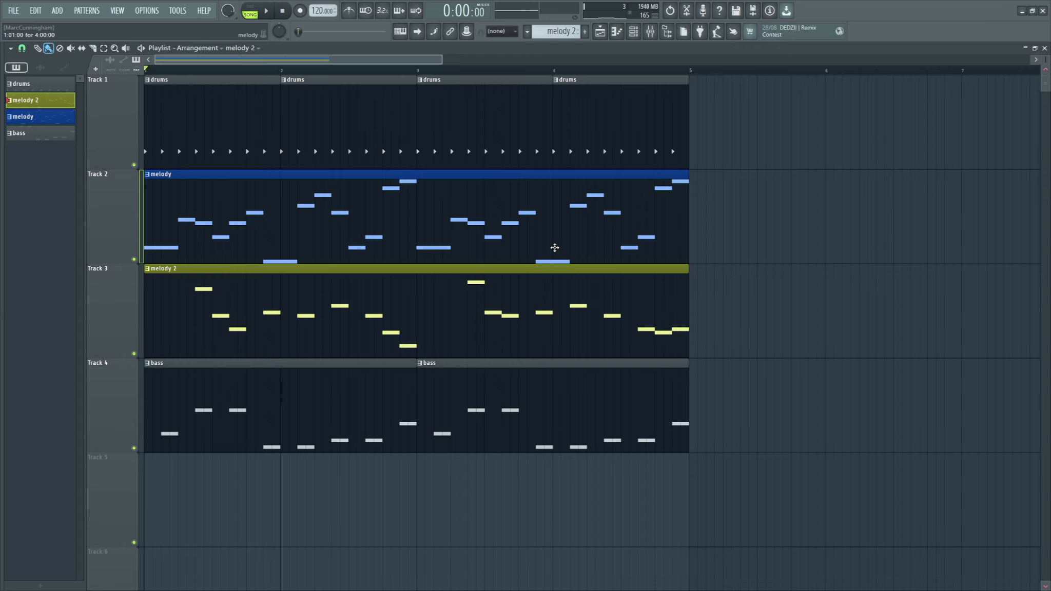
# Review the drums pattern's channels and steps in the channel rack and close it again.
pyautogui.click(205, 118)
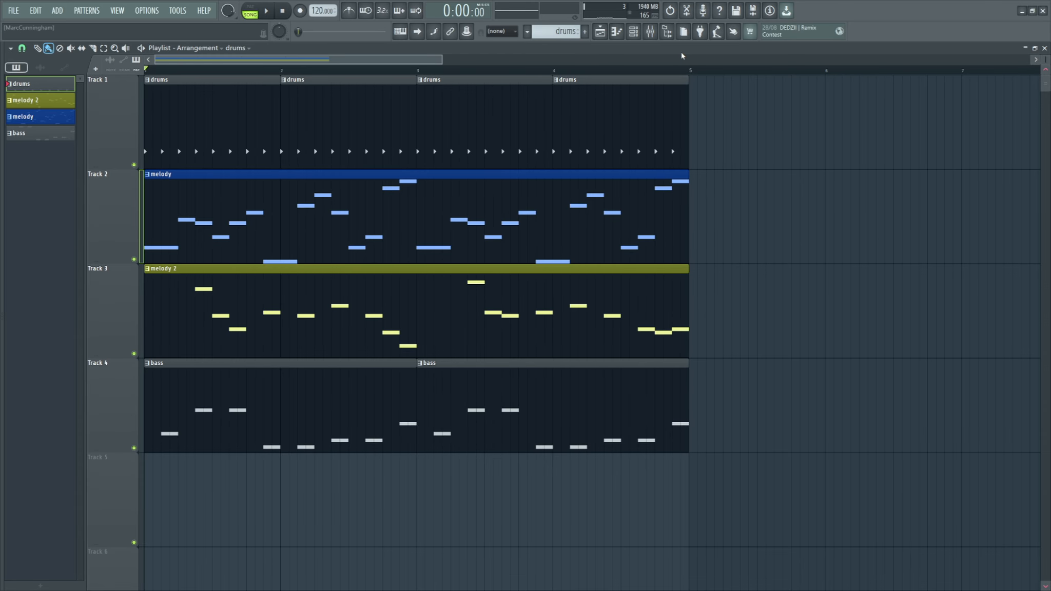
pyautogui.click(634, 32)
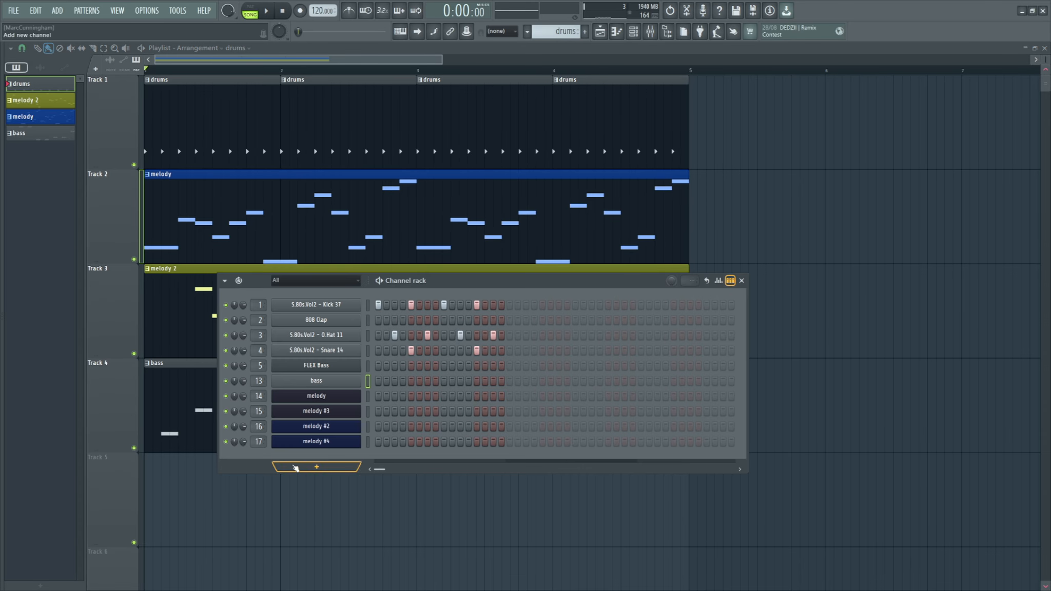
pyautogui.click(742, 280)
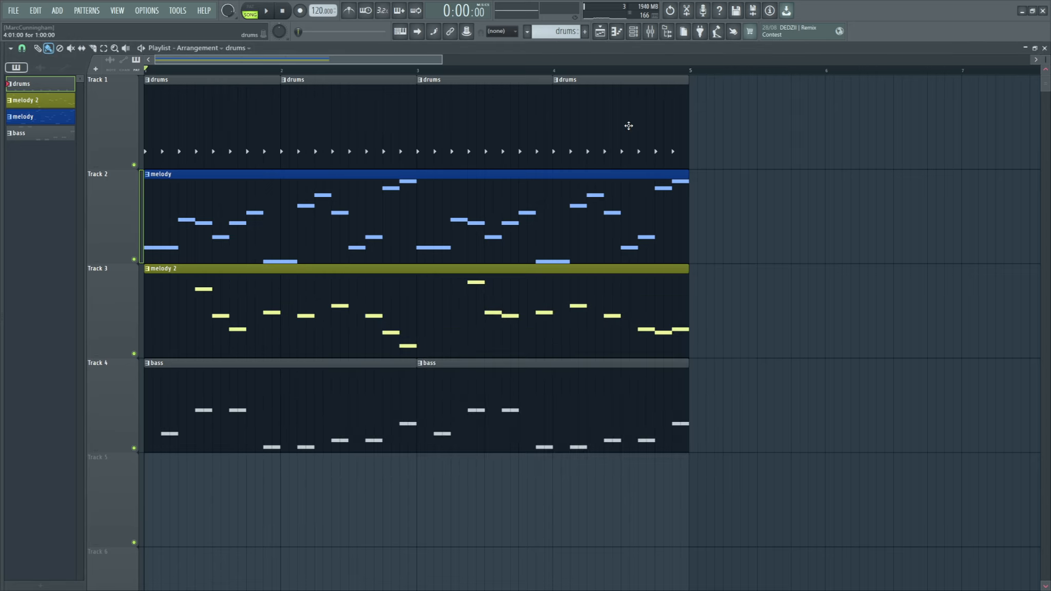
# Examine the drum inserts 1, 2 and 4 in the mixer and return to the playlist.
pyautogui.click(650, 32)
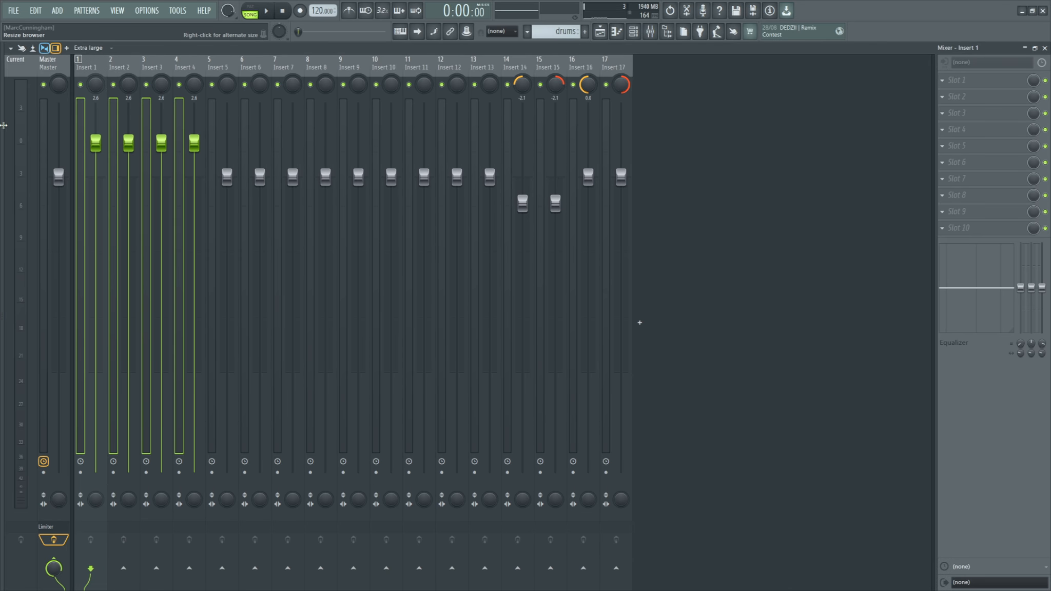
pyautogui.click(187, 64)
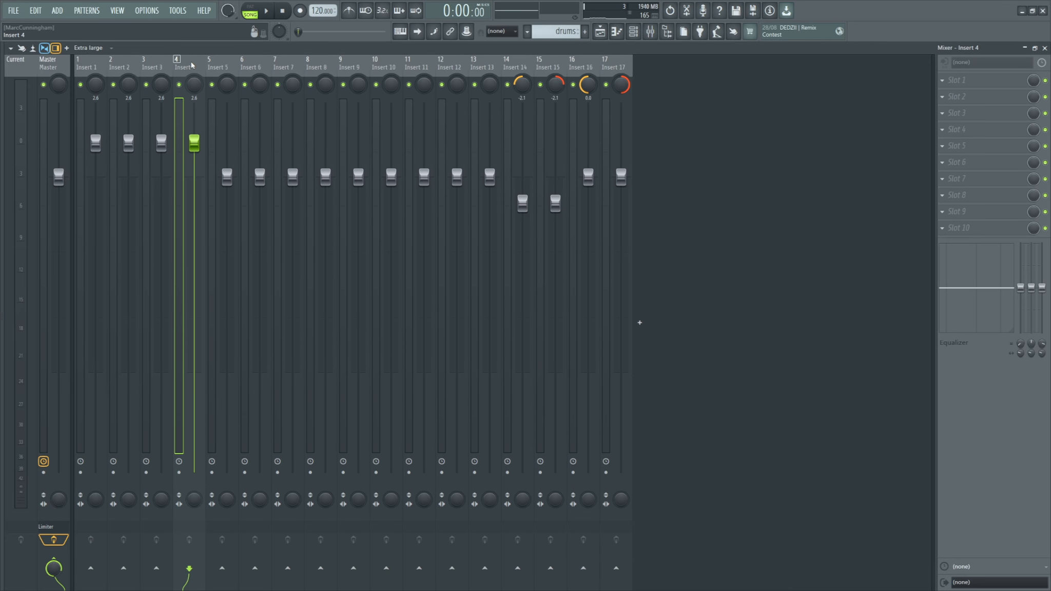
pyautogui.click(97, 69)
pyautogui.click(195, 63)
pyautogui.click(94, 70)
pyautogui.click(126, 64)
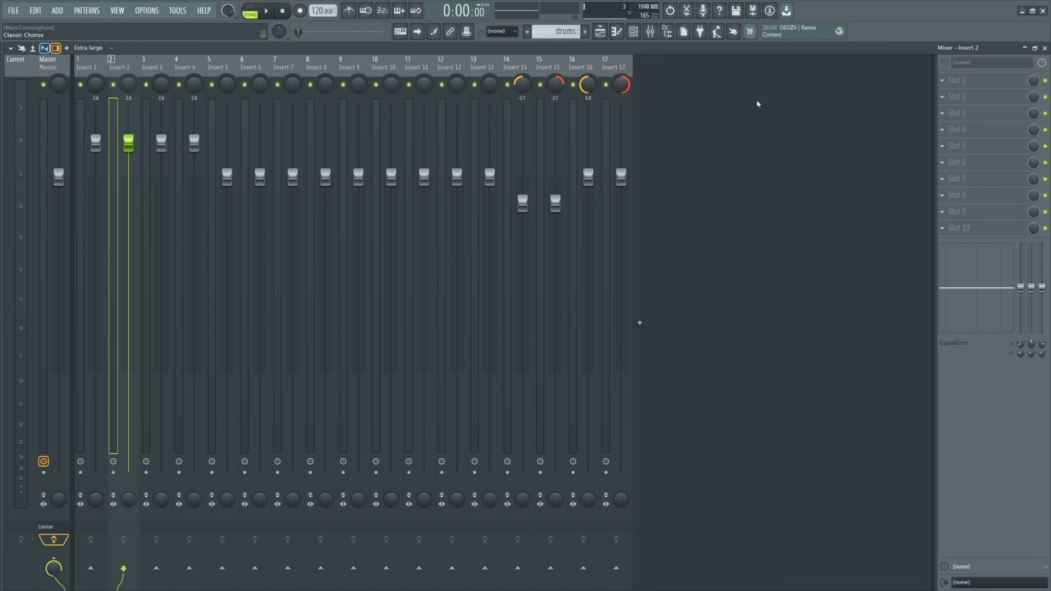
pyautogui.click(1045, 48)
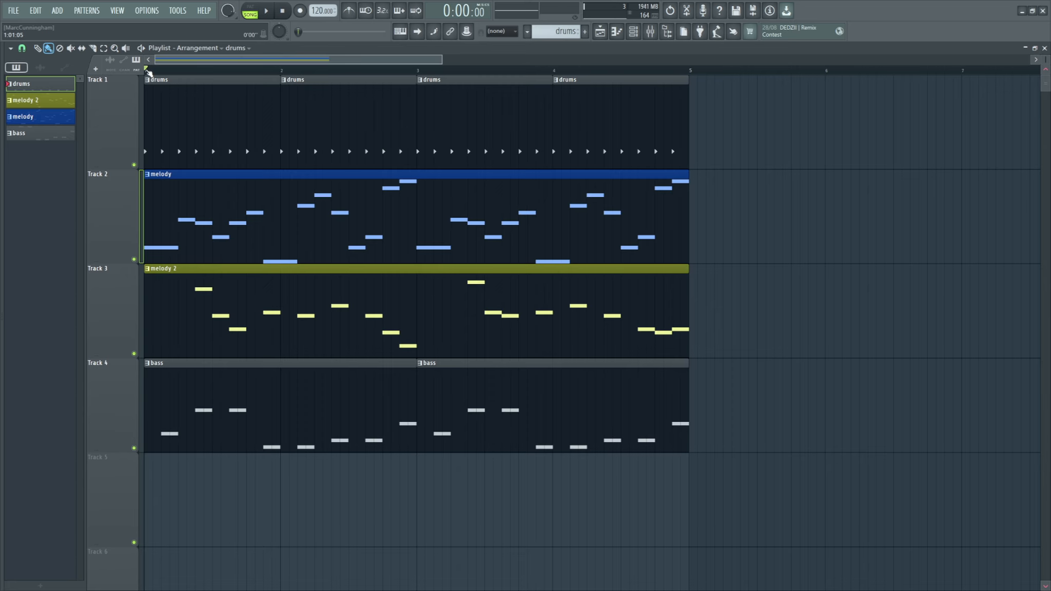
pyautogui.scroll(1, 148, 72)
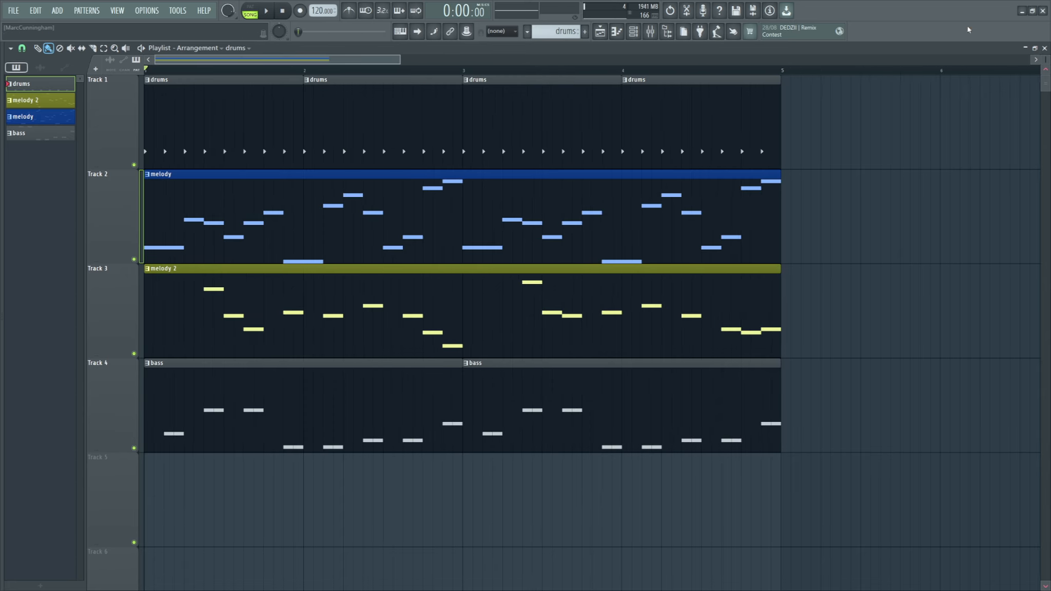